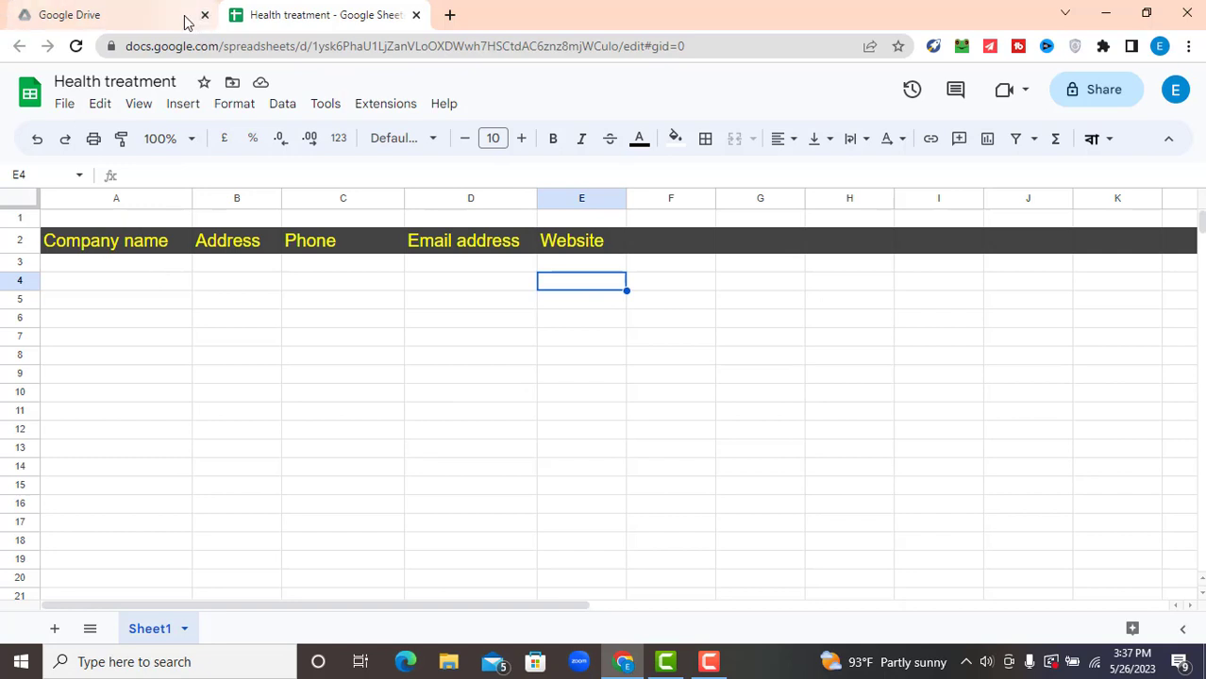
click(446, 339)
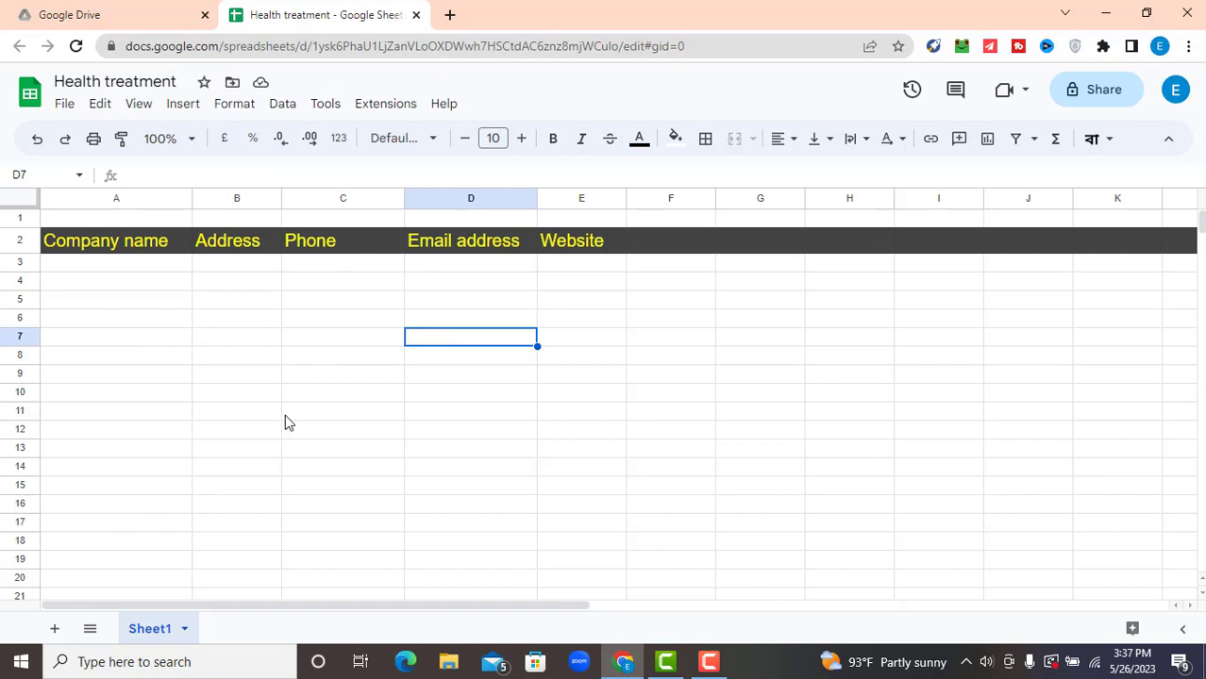
click(686, 363)
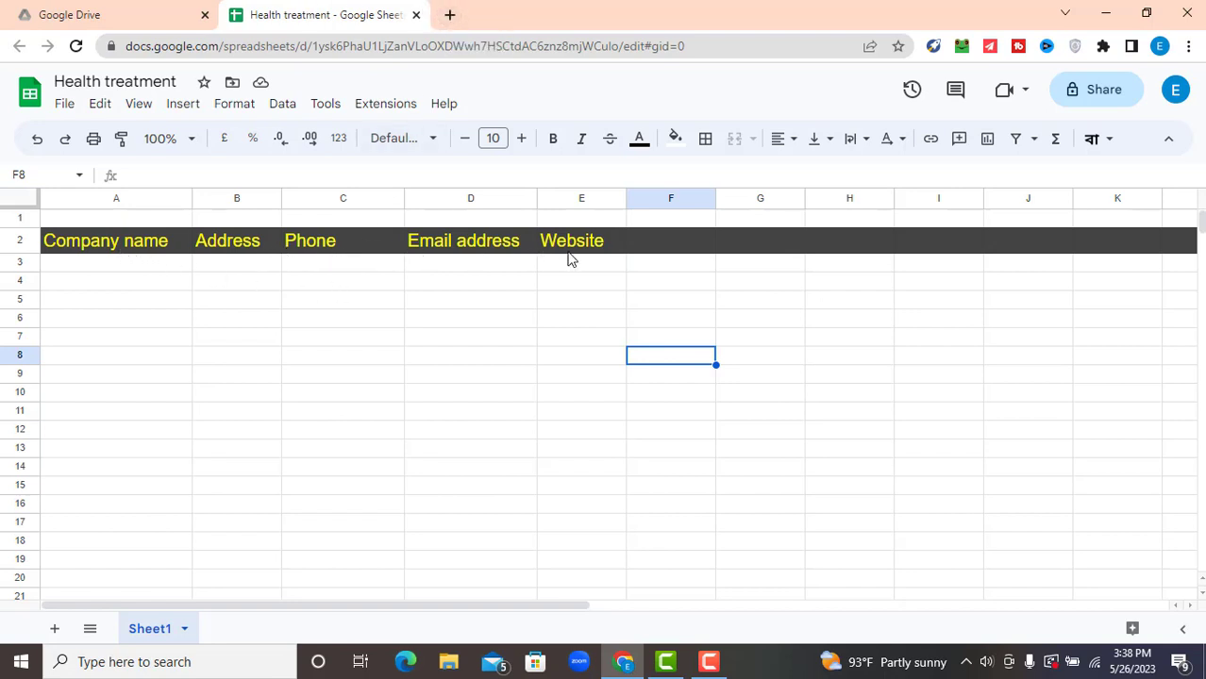
- Search Google in a new browser tab for "health treatment center in texas"
click(449, 15)
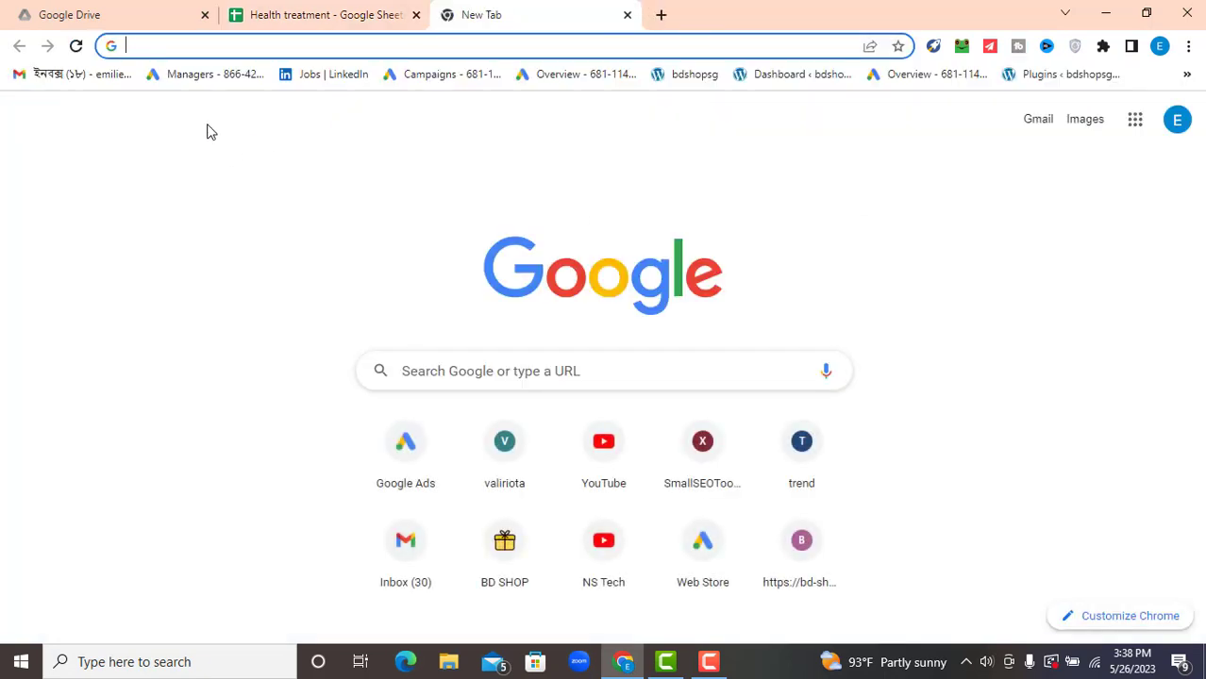
text(Health)
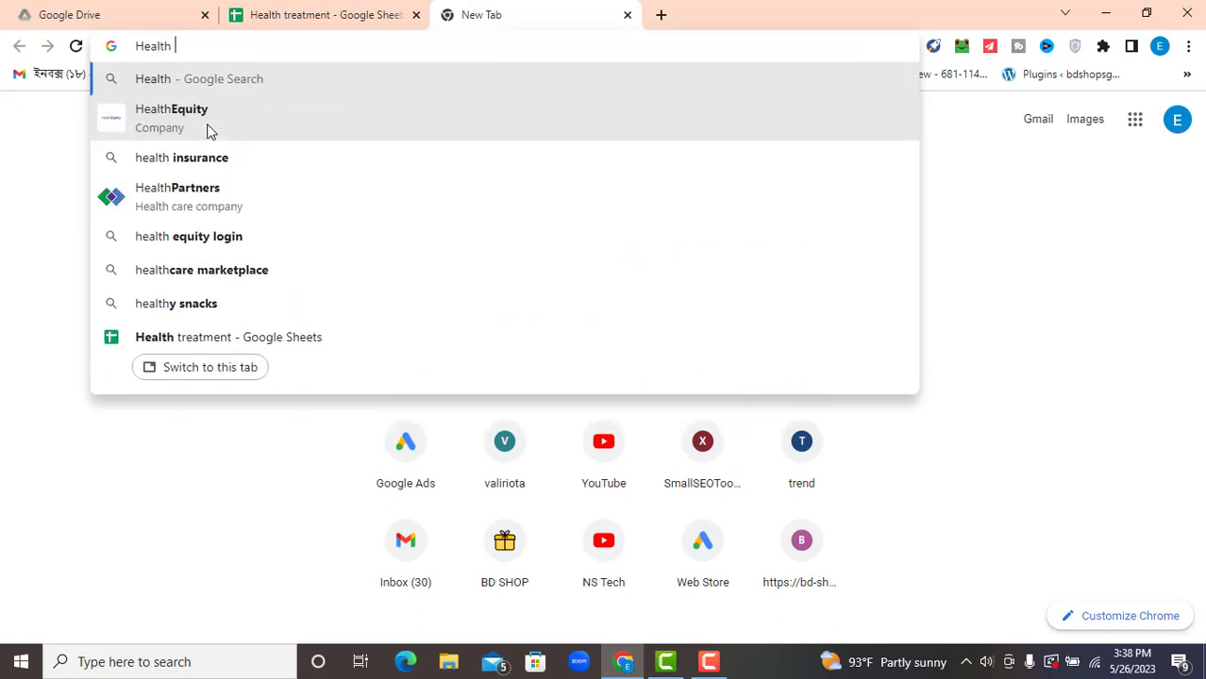
text( Trea)
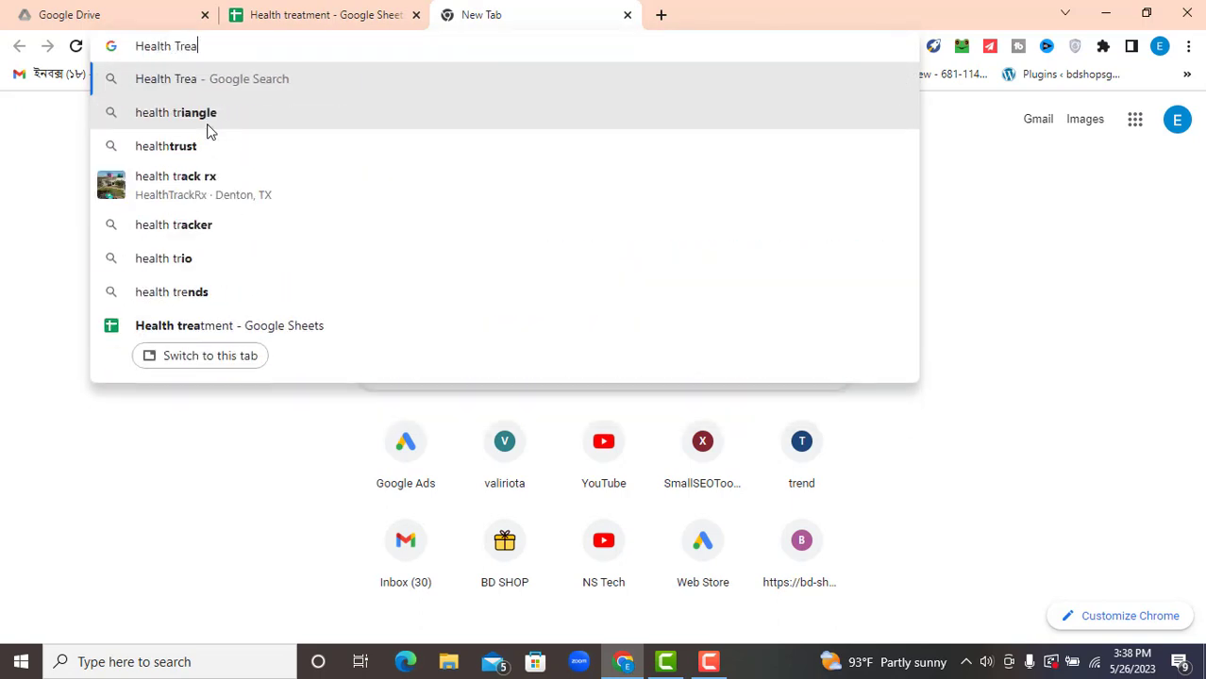
text(tment )
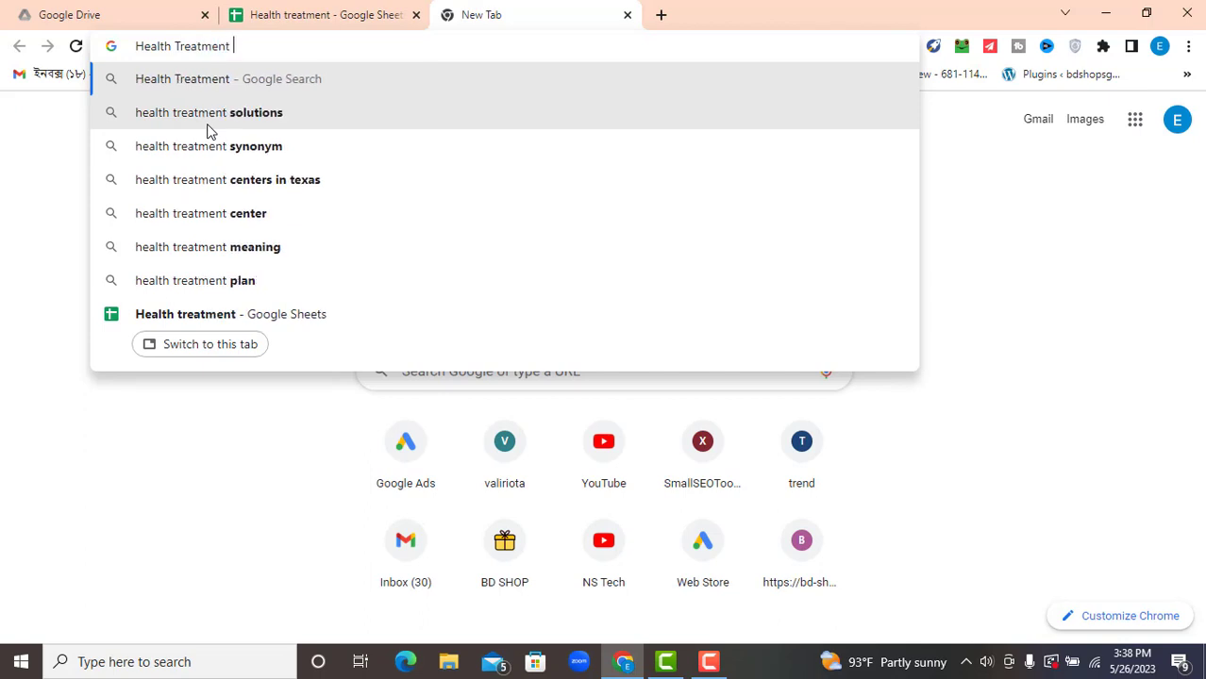
text(cent)
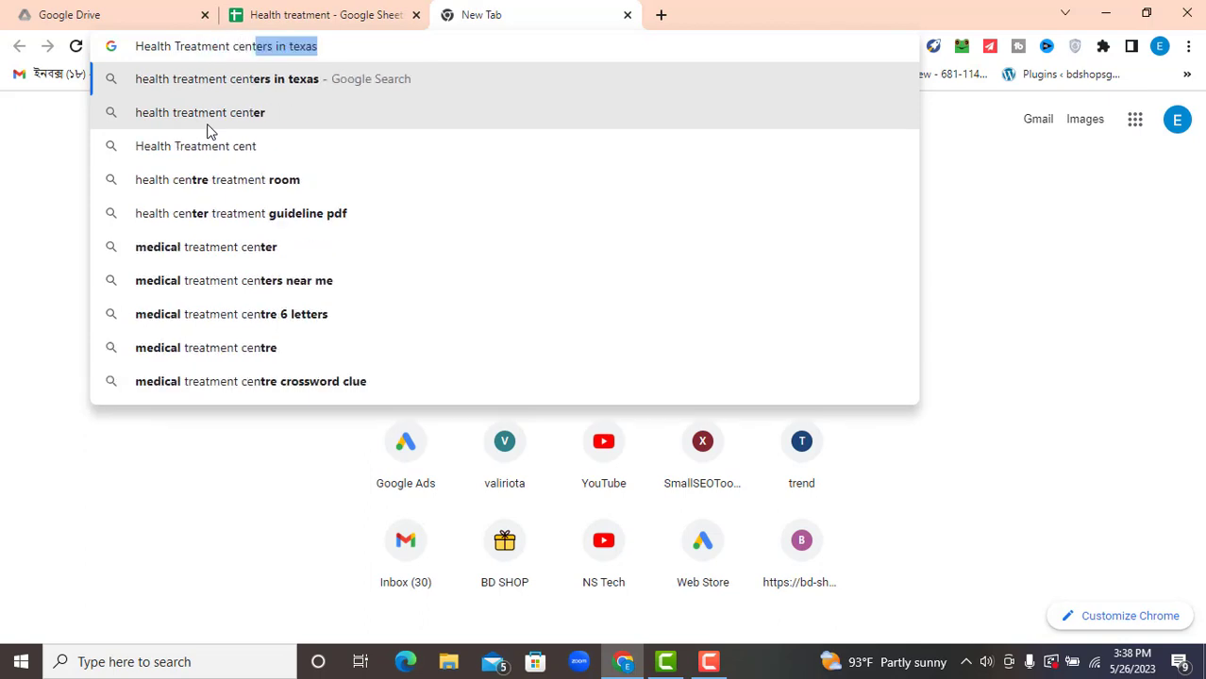
text(er in)
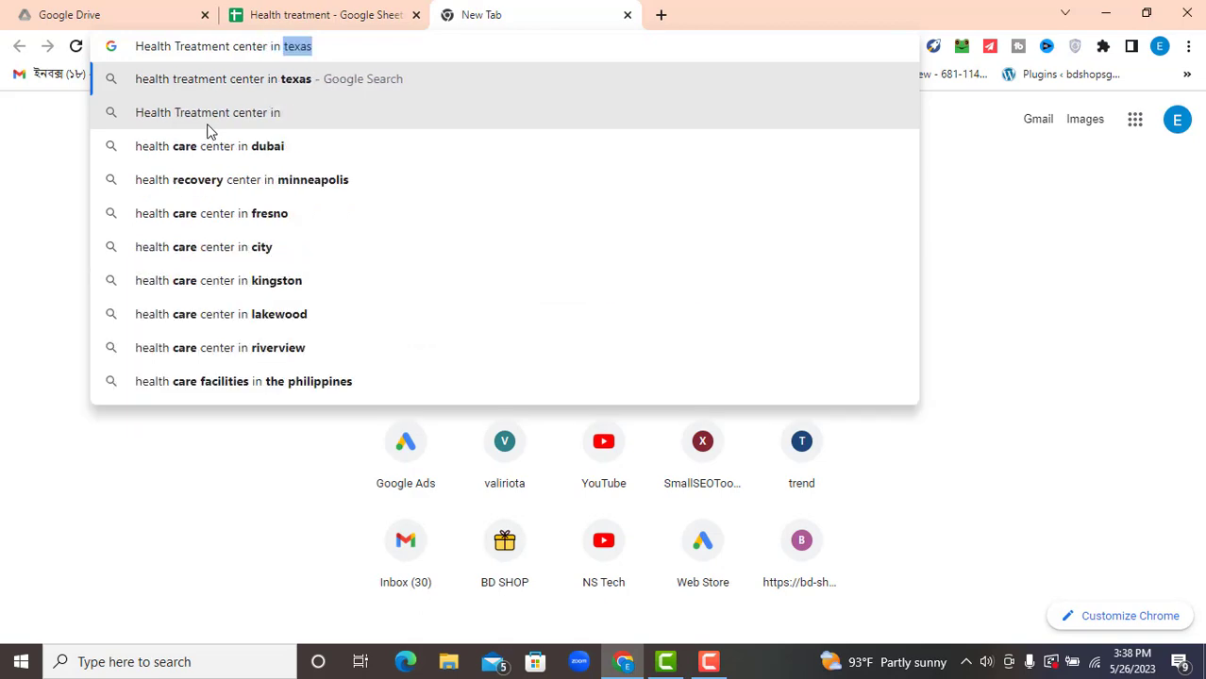
key(Return)
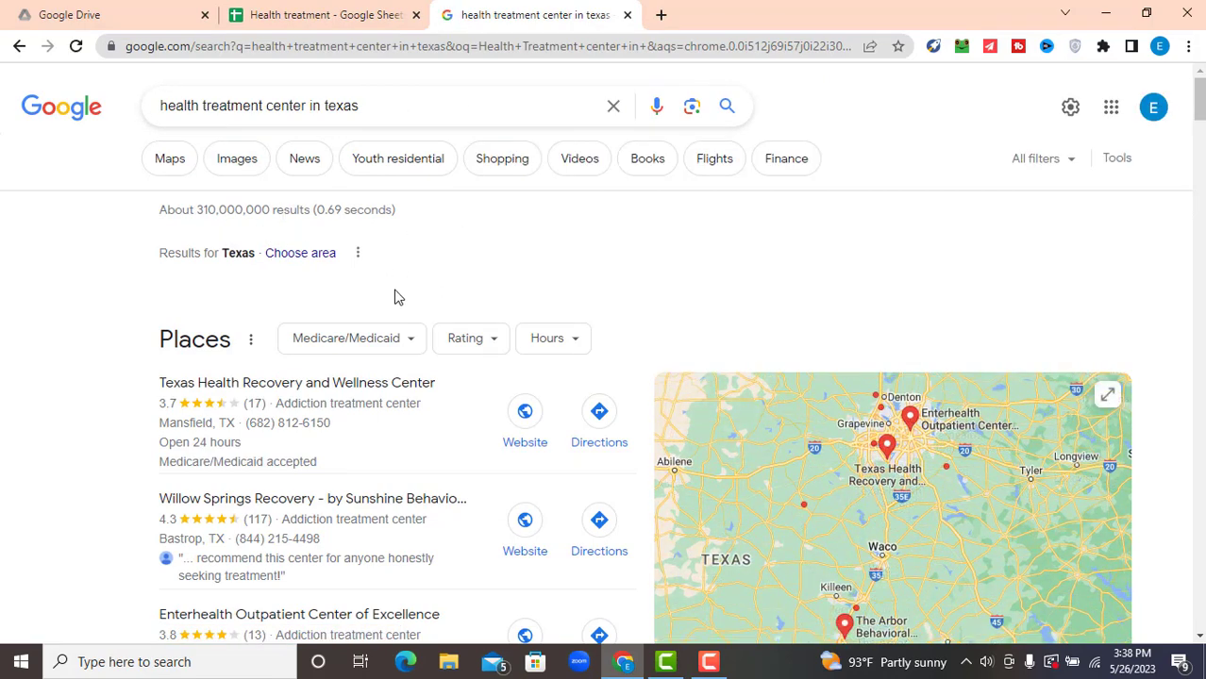
- Show the search results in Google Maps and open the website of Texas Health Recovery and Wellness Center
click(170, 161)
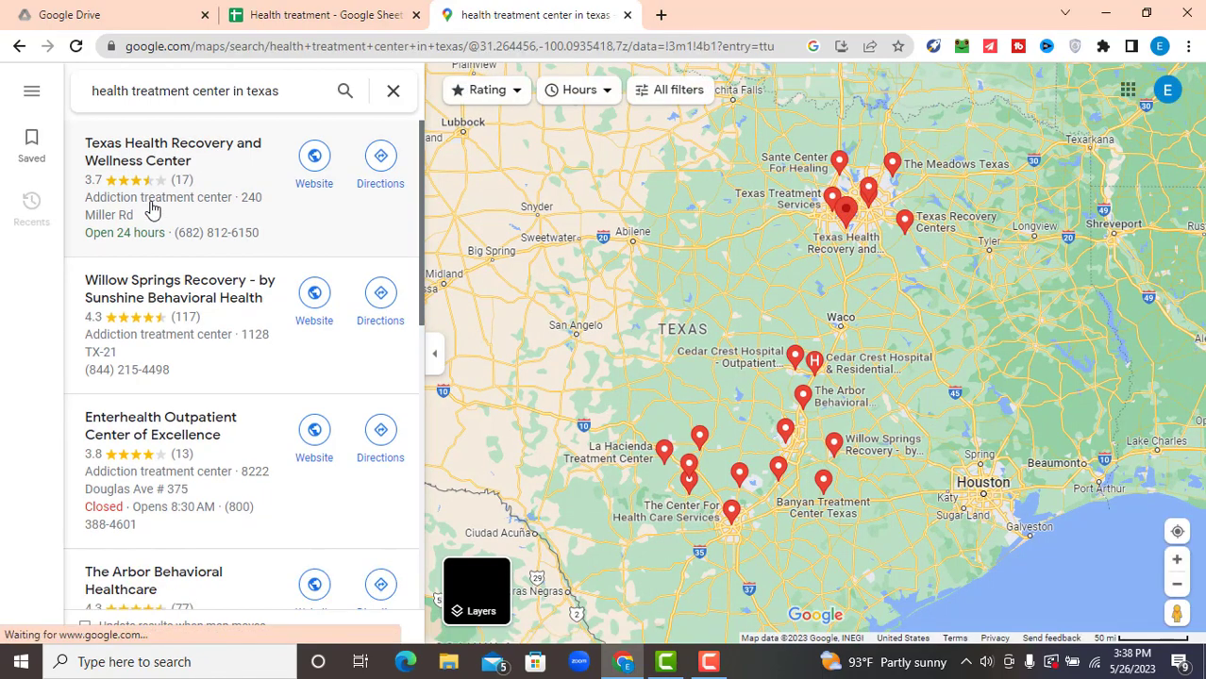
scroll(178, 284, down, 1)
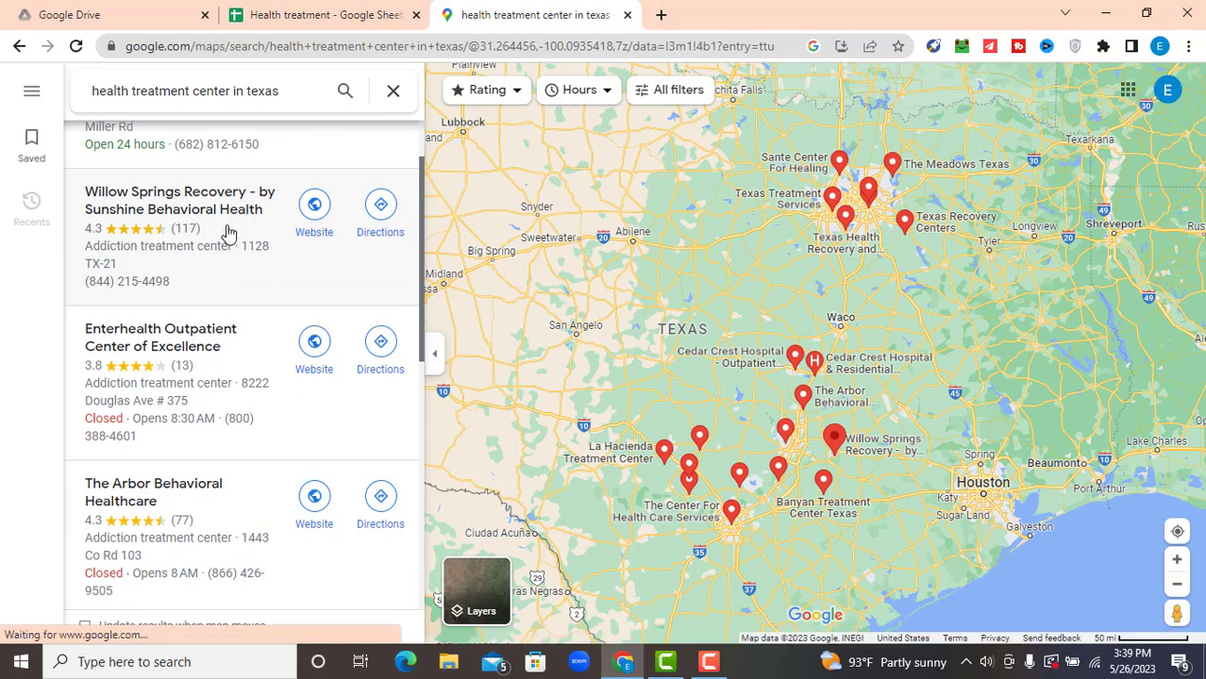
scroll(226, 232, up, 1)
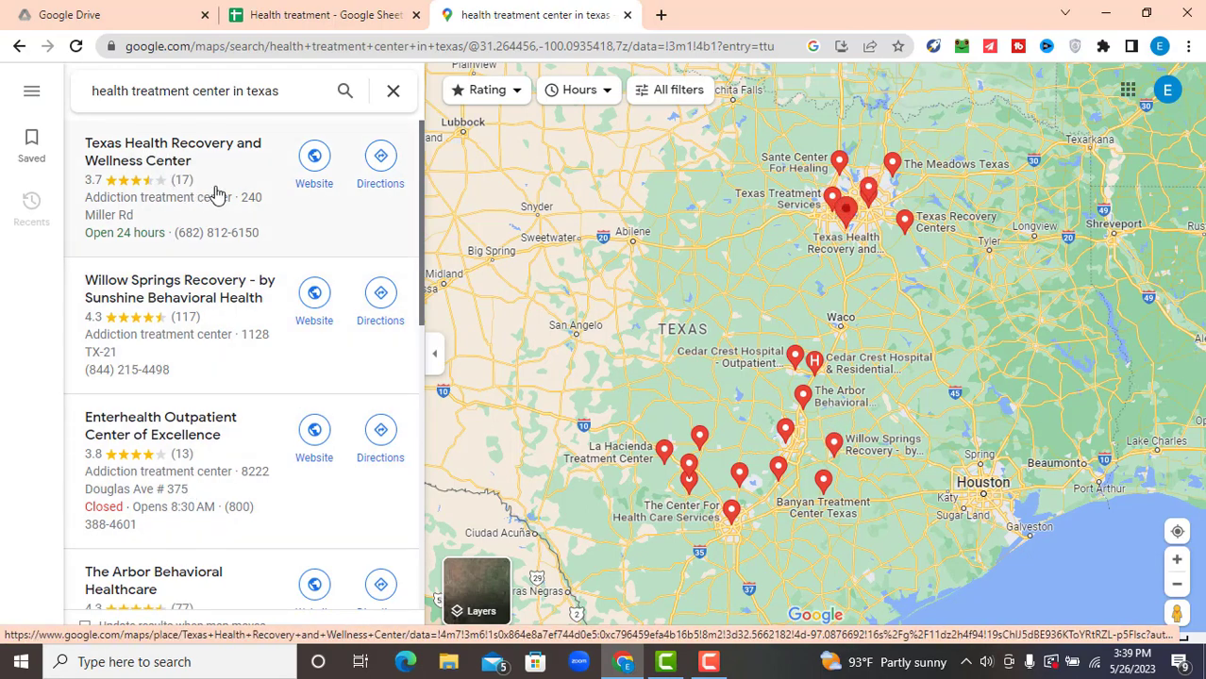
click(315, 157)
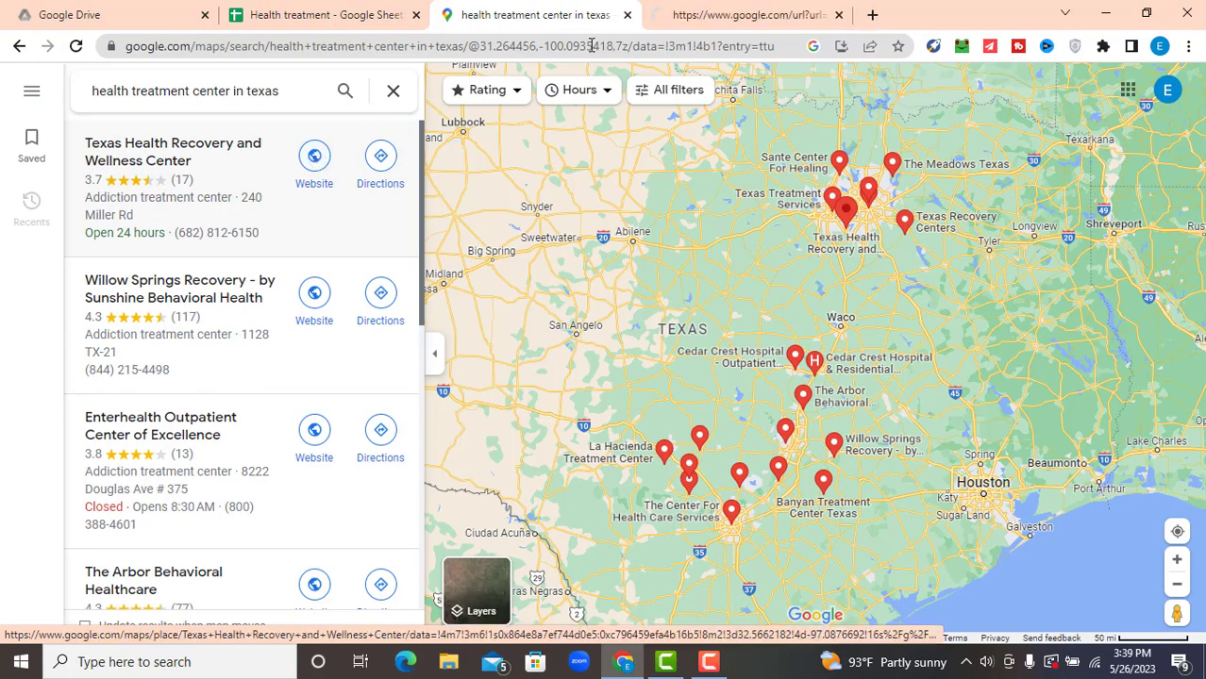
- Copy the name Texas Health Recovery and Wellness Center from its Maps listing into cell A3 of the Health treatment sheet
click(211, 168)
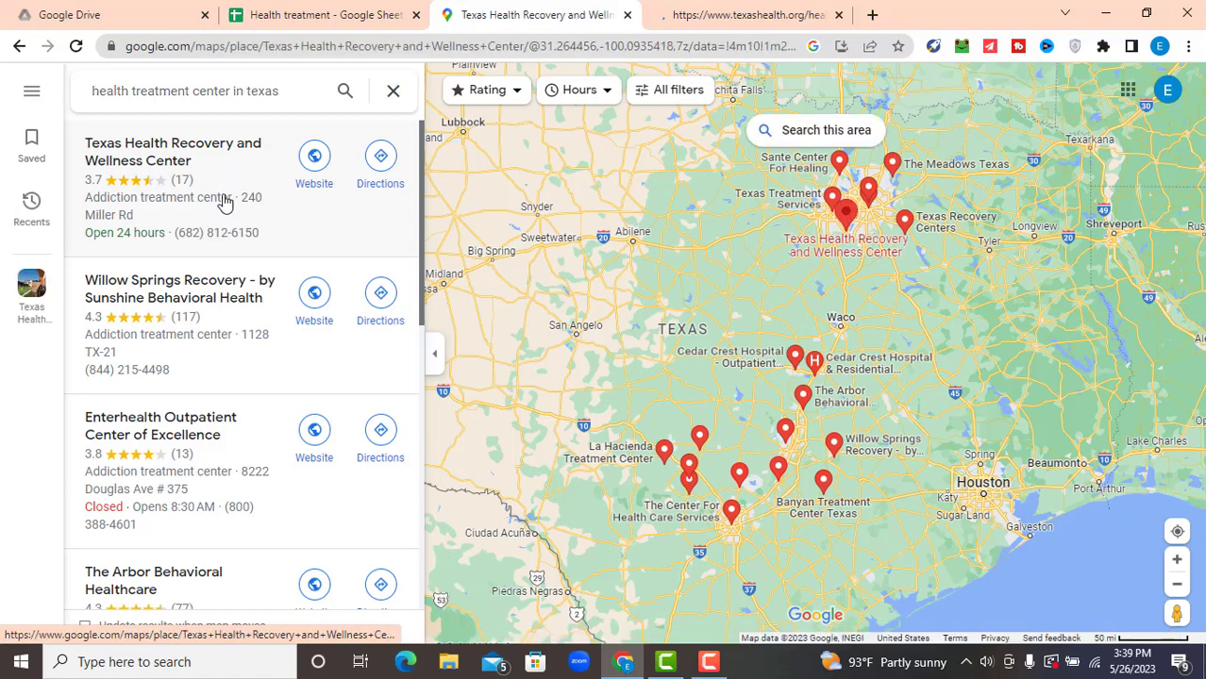
double_click(561, 355)
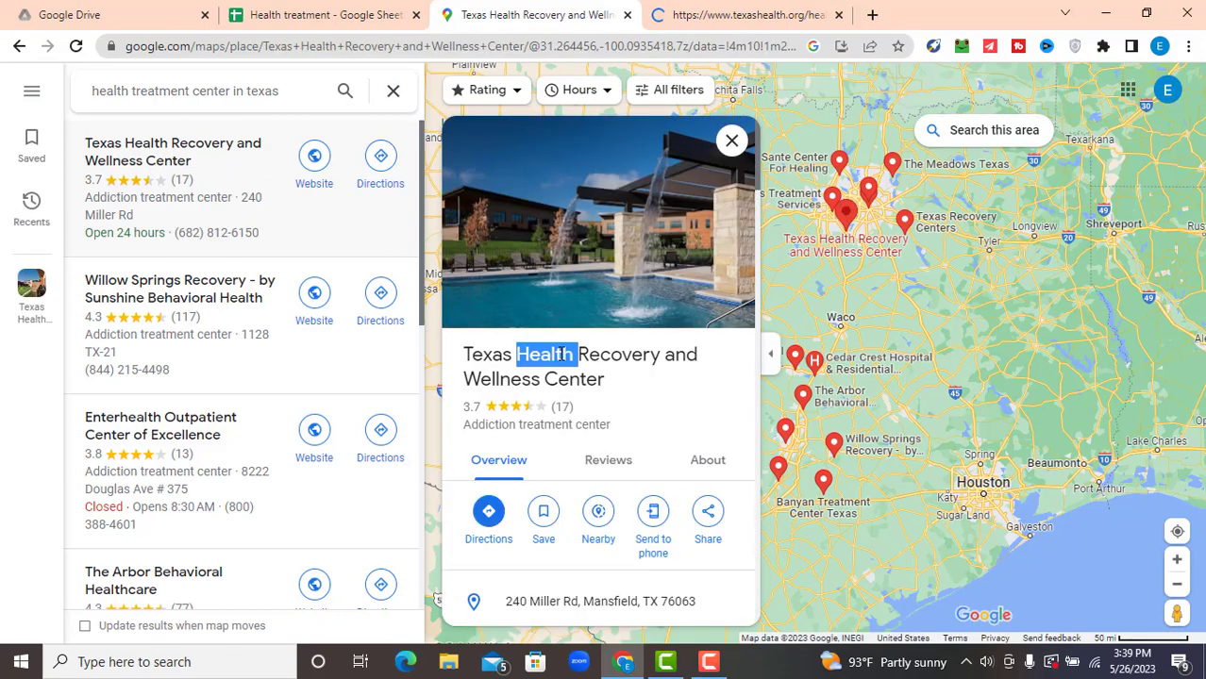
triple_click(563, 354)
key(ctrl+c)
click(281, 14)
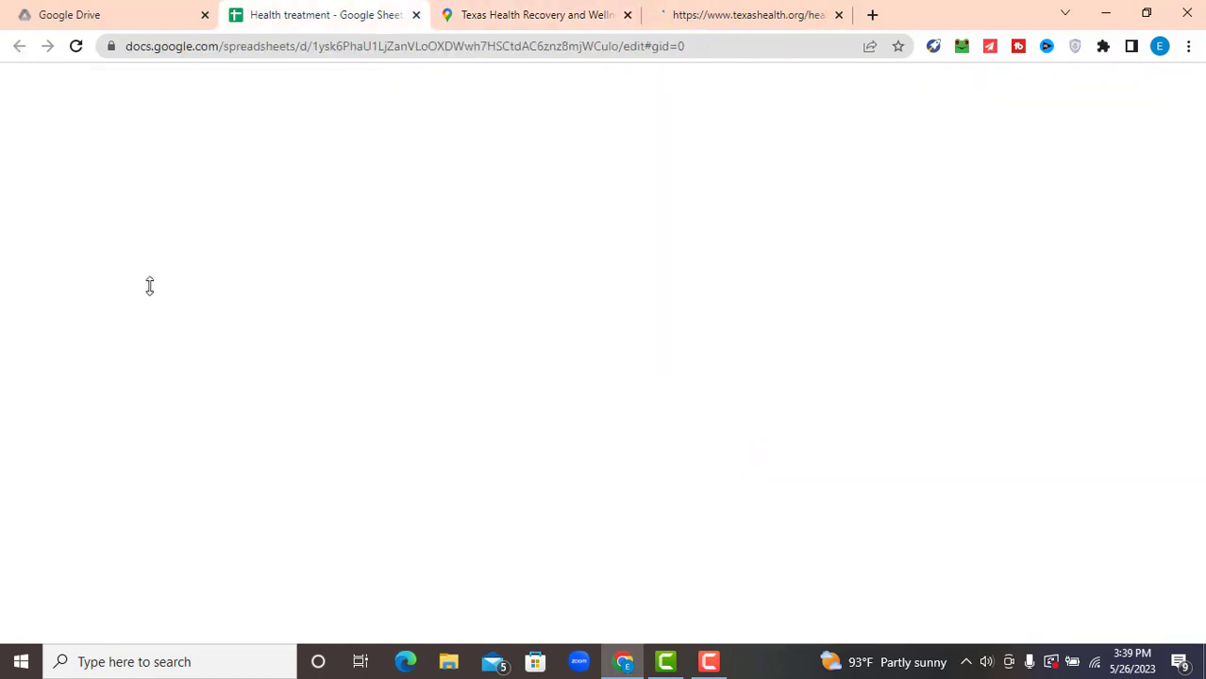
click(111, 271)
double_click(112, 265)
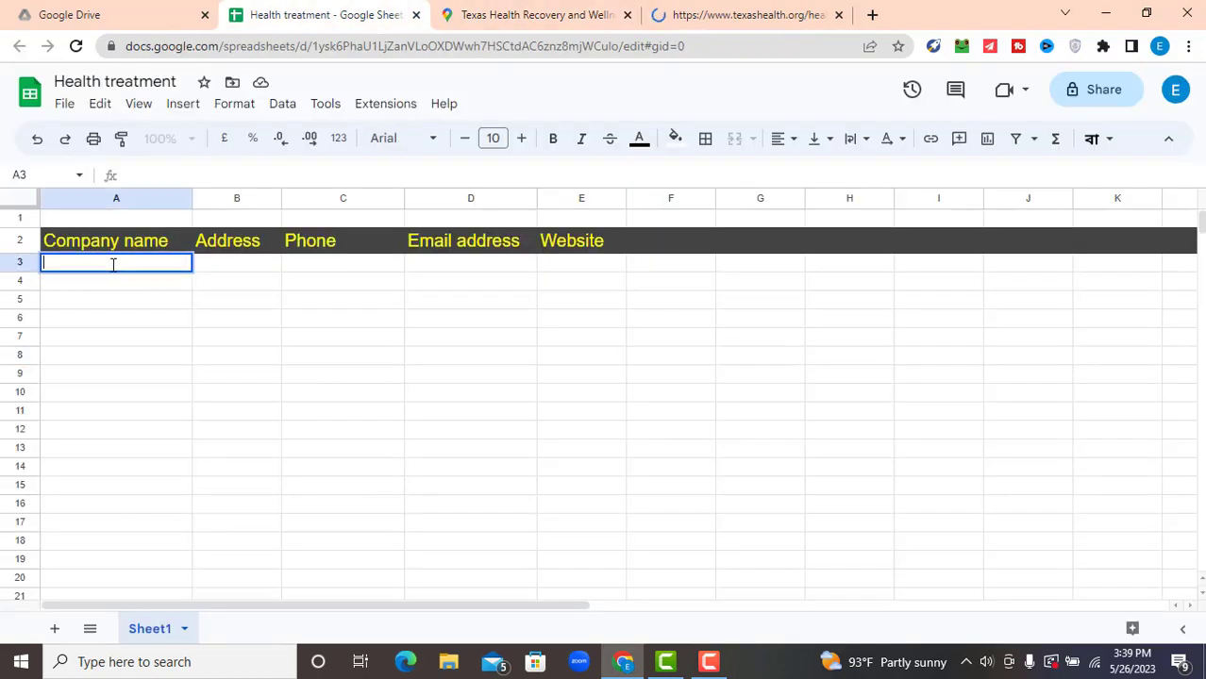
key(ctrl+v)
click(121, 331)
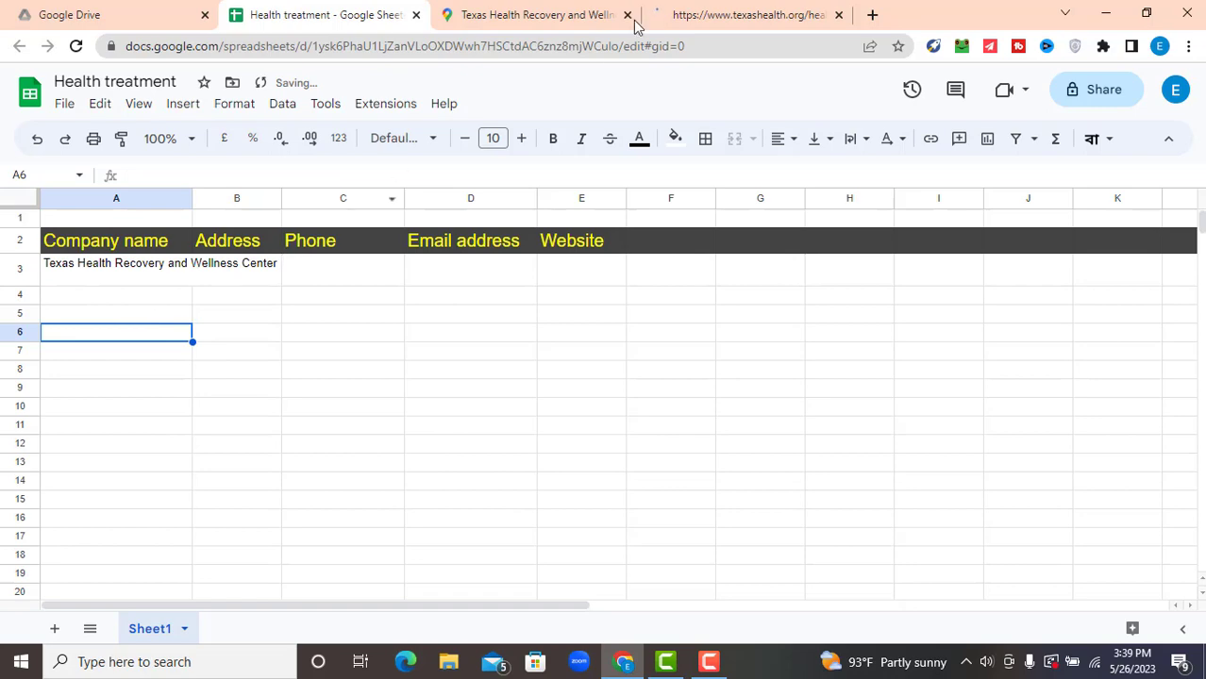
- Copy the center's street address from its Maps listing into the Address column, cell B3
click(697, 11)
click(561, 14)
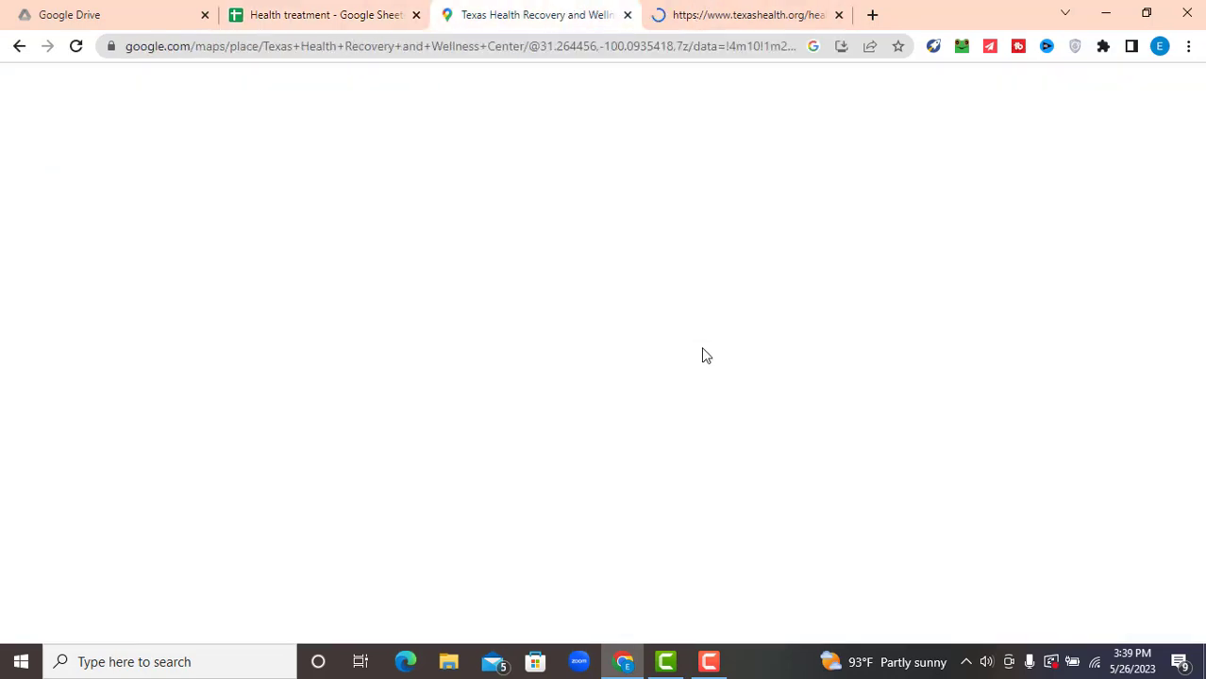
scroll(604, 459, down, 3)
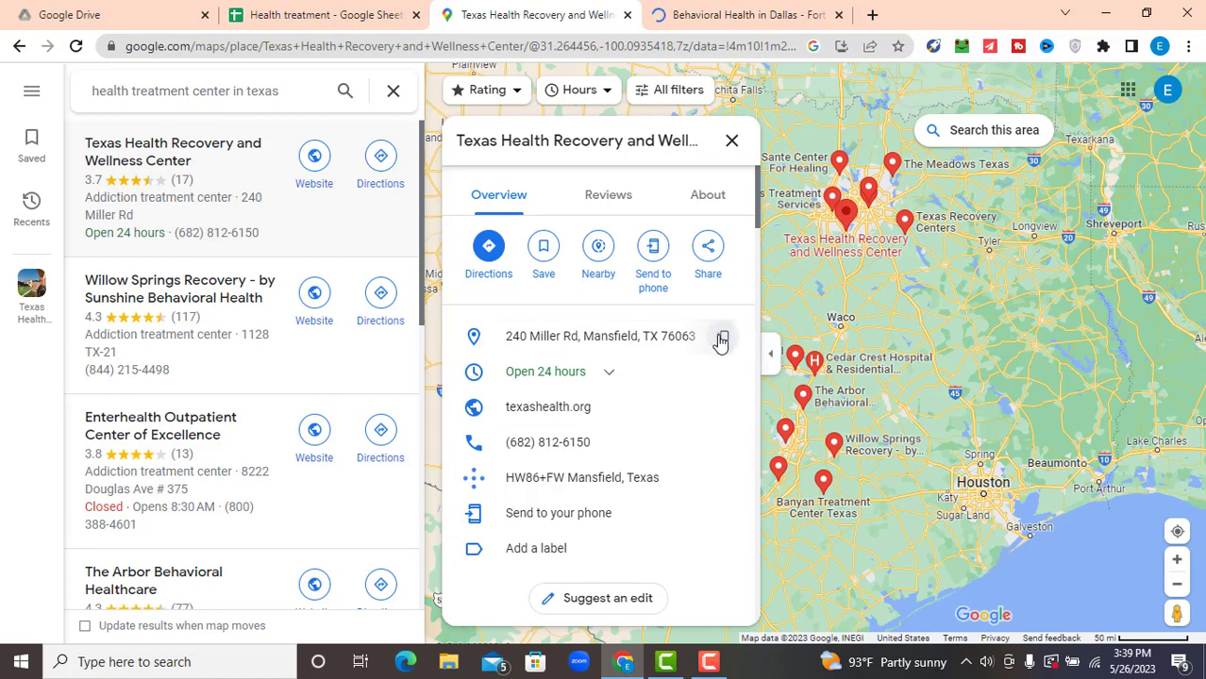
click(721, 342)
click(331, 11)
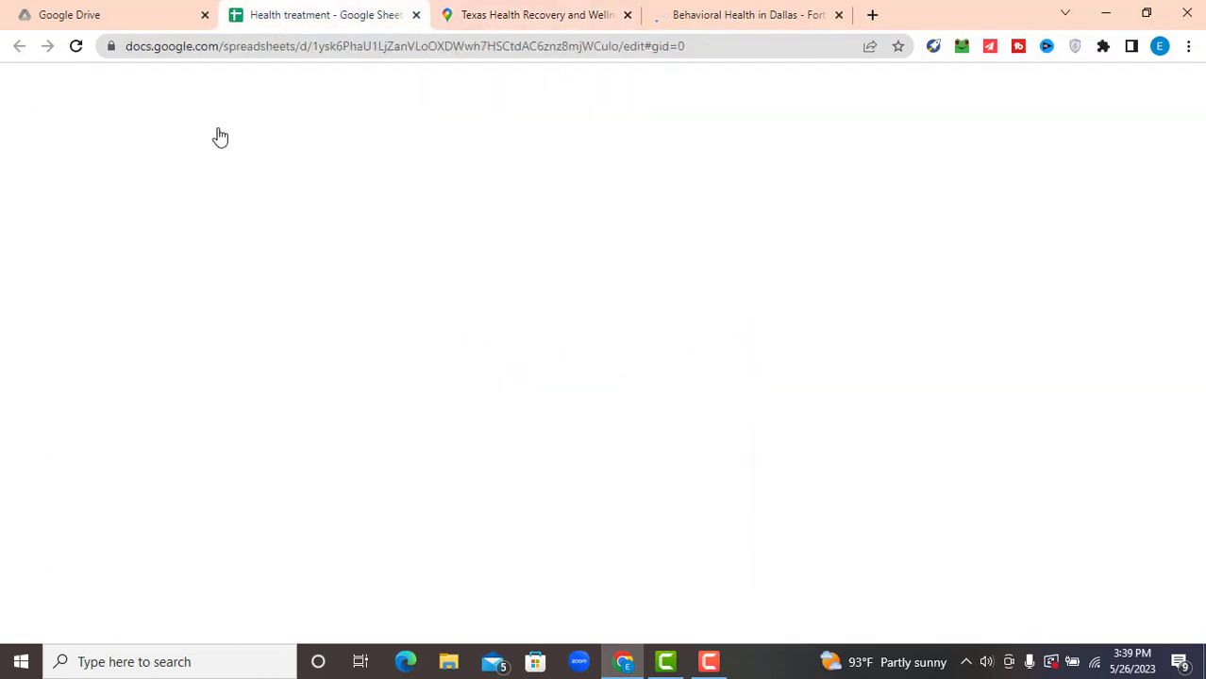
click(240, 277)
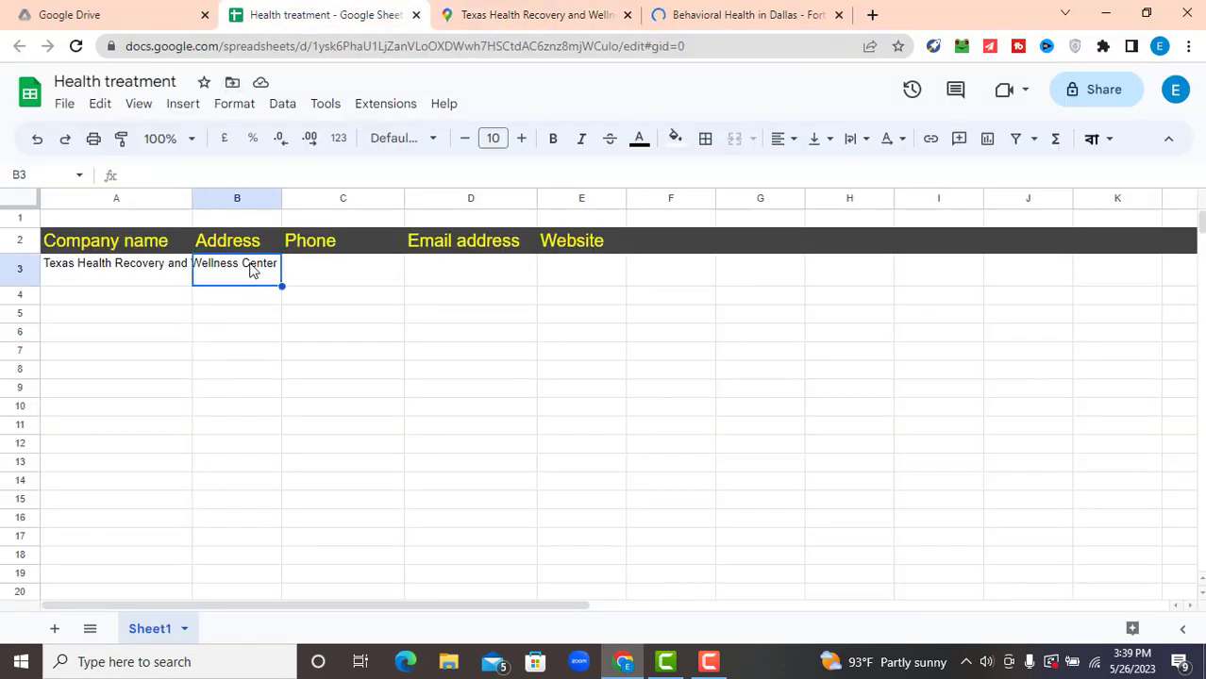
key(ctrl+v)
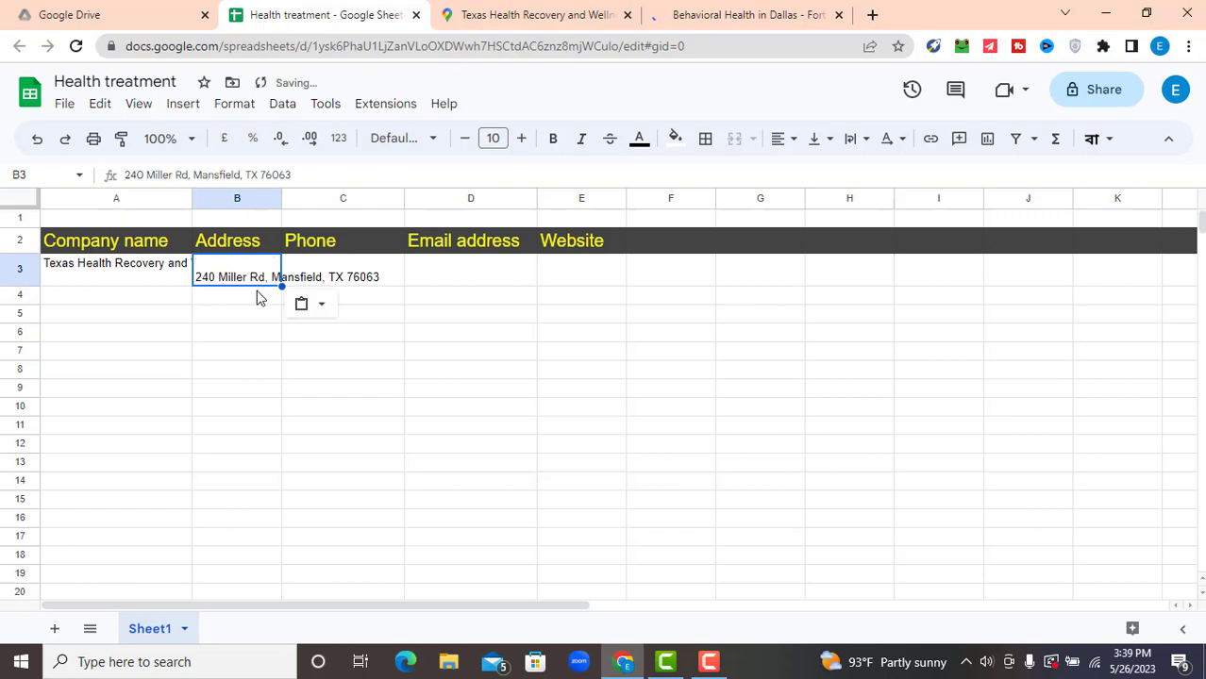
- Copy the center's phone number from its Maps listing into the Phone column, cell C3
click(571, 12)
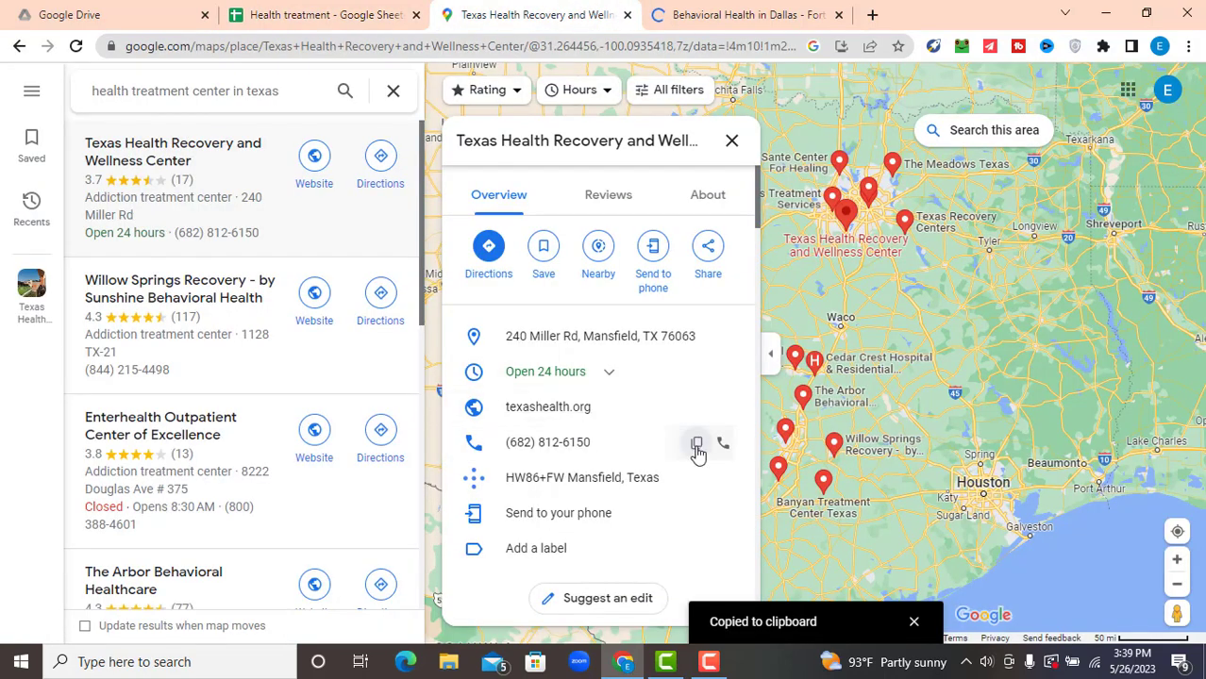
click(696, 443)
click(267, 11)
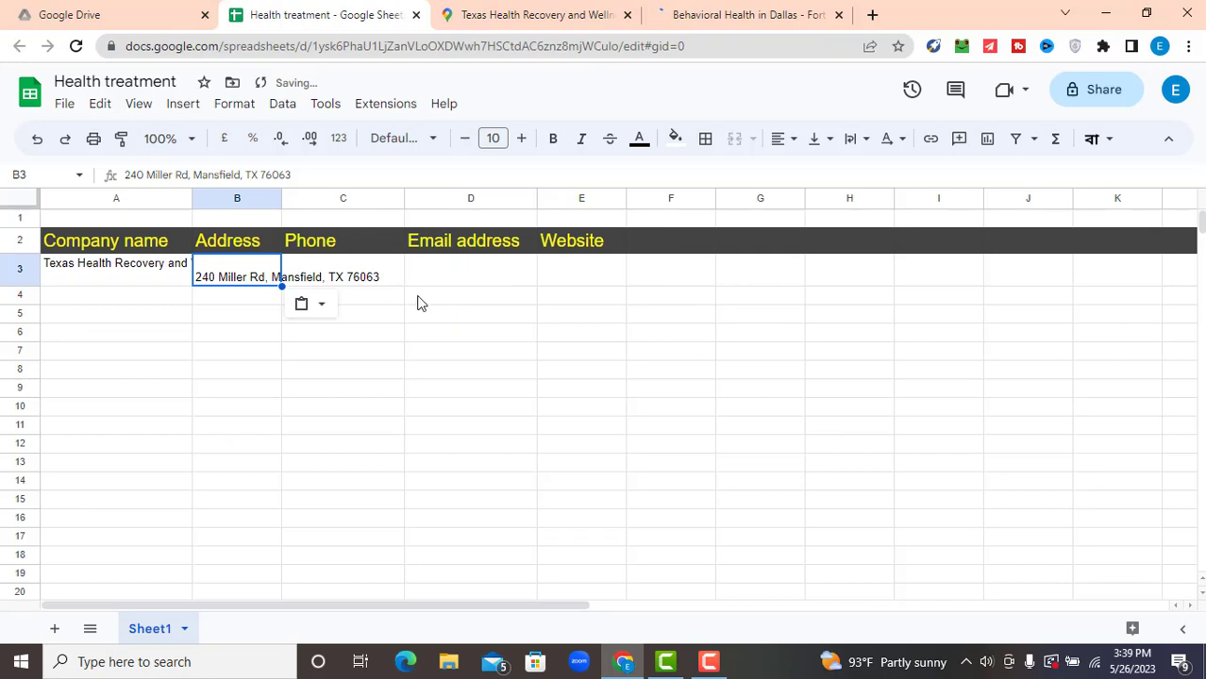
double_click(372, 267)
key(ctrl+v)
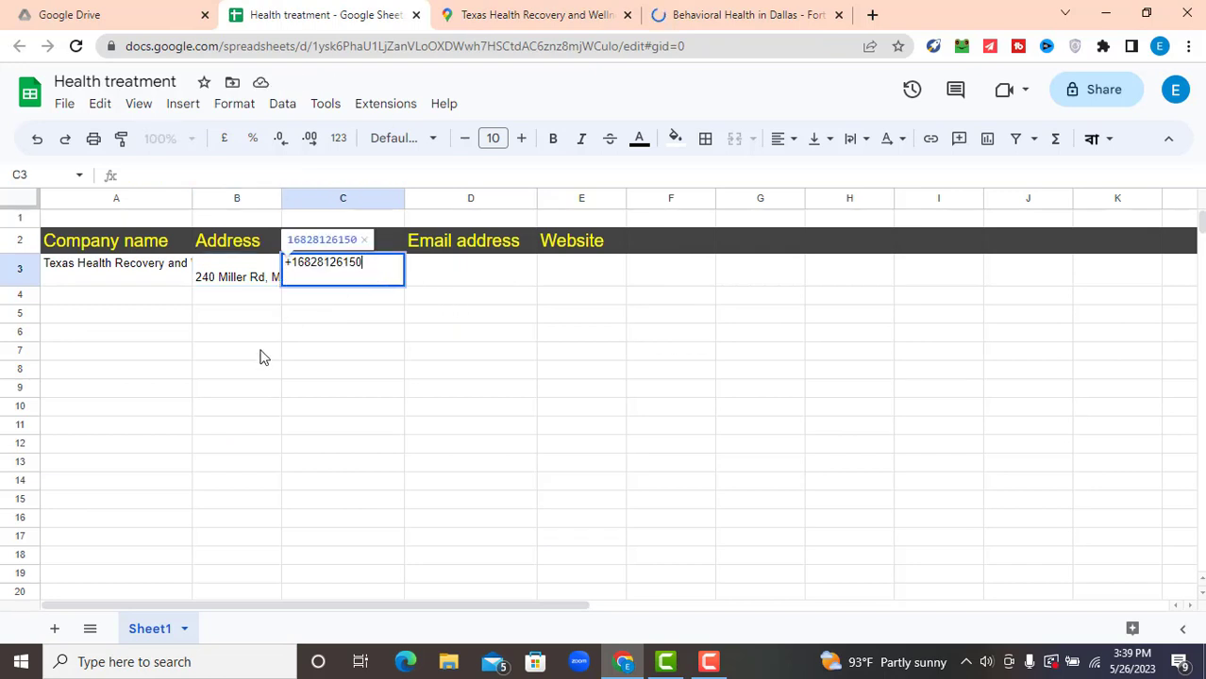
click(262, 347)
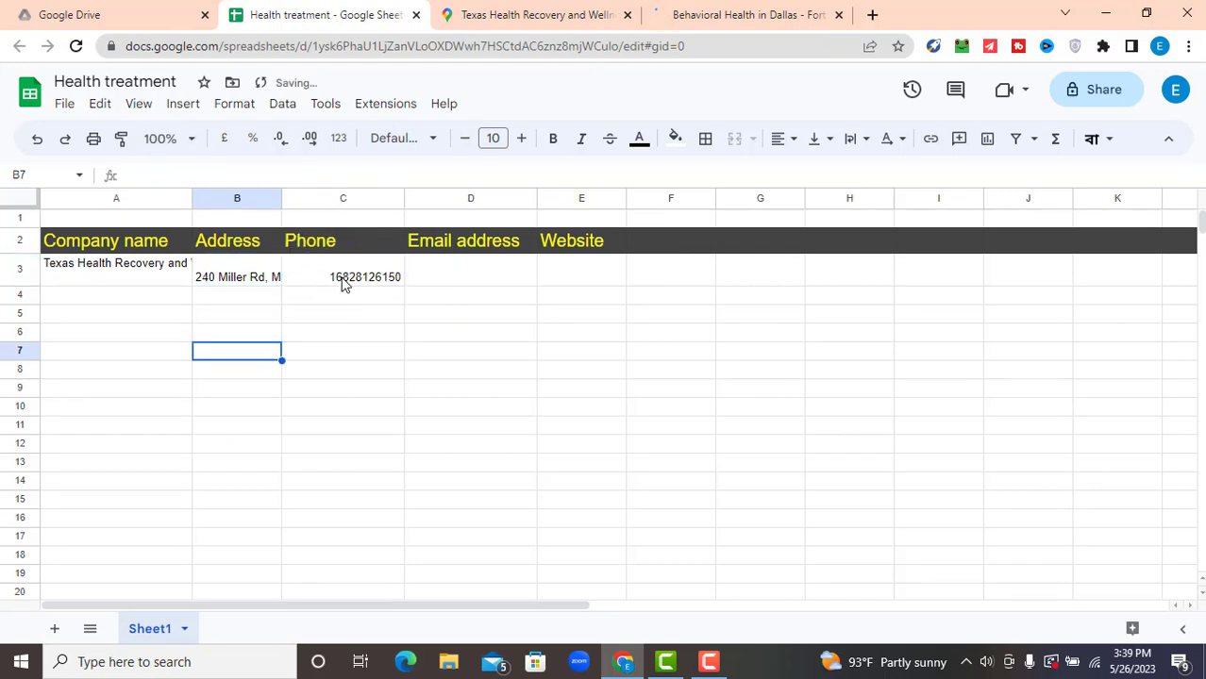
- Remove the leading equals sign from the phone number in cell C3
double_click(344, 281)
click(291, 263)
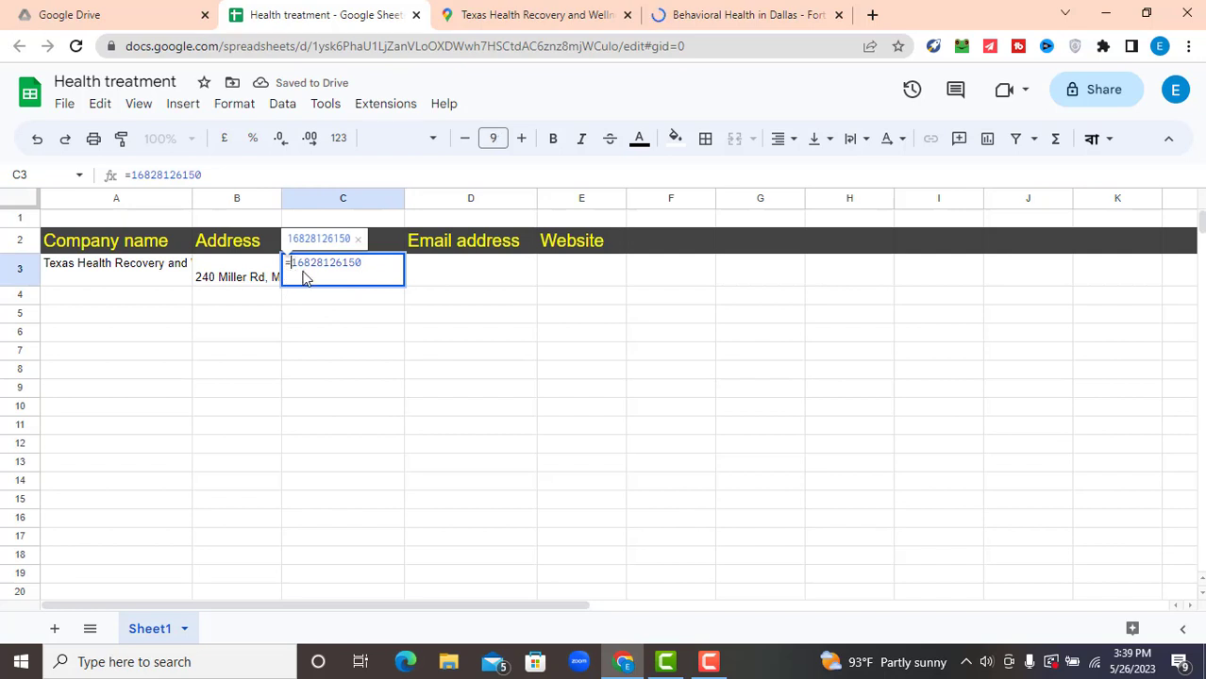
key(BackSpace)
click(340, 317)
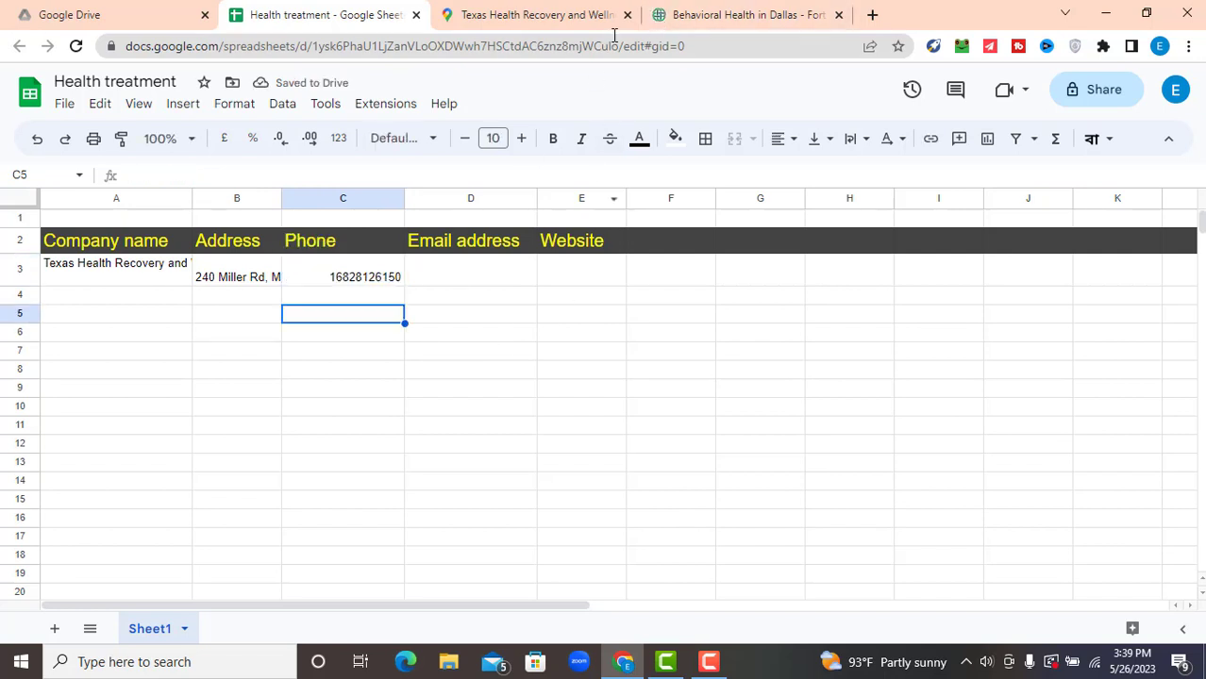
- Look through the center's Maps listing for further contact details, and switch to its texashealth.org website
click(459, 13)
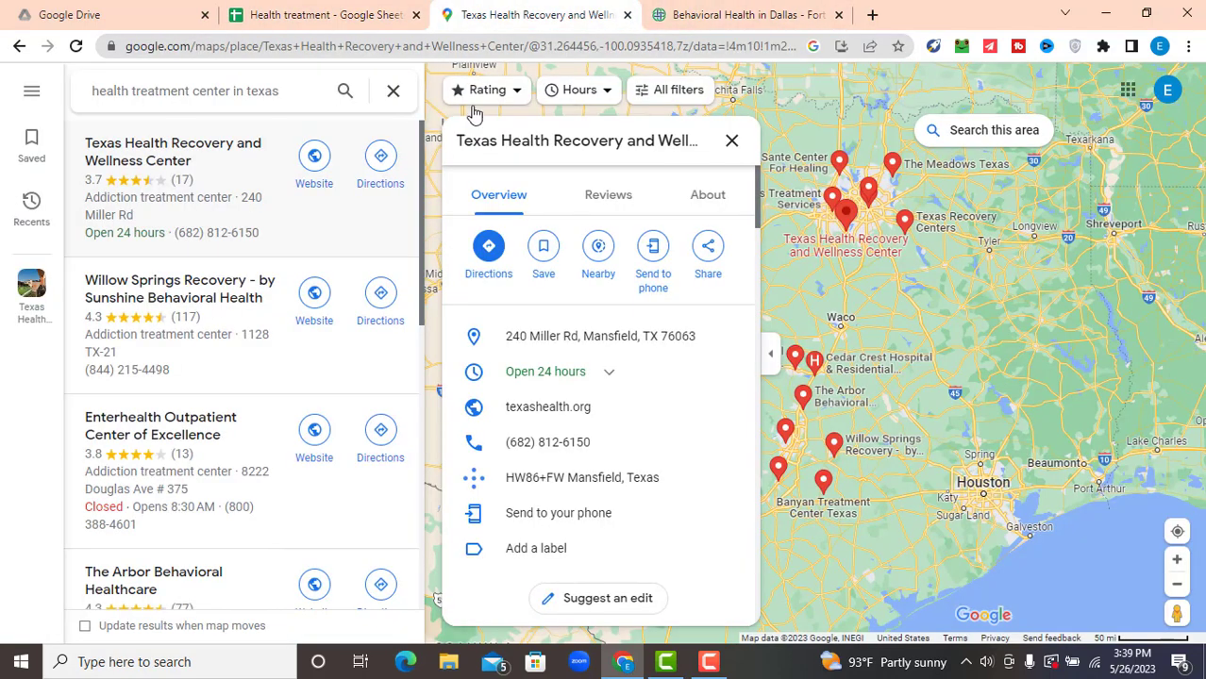
scroll(552, 458, down, 2)
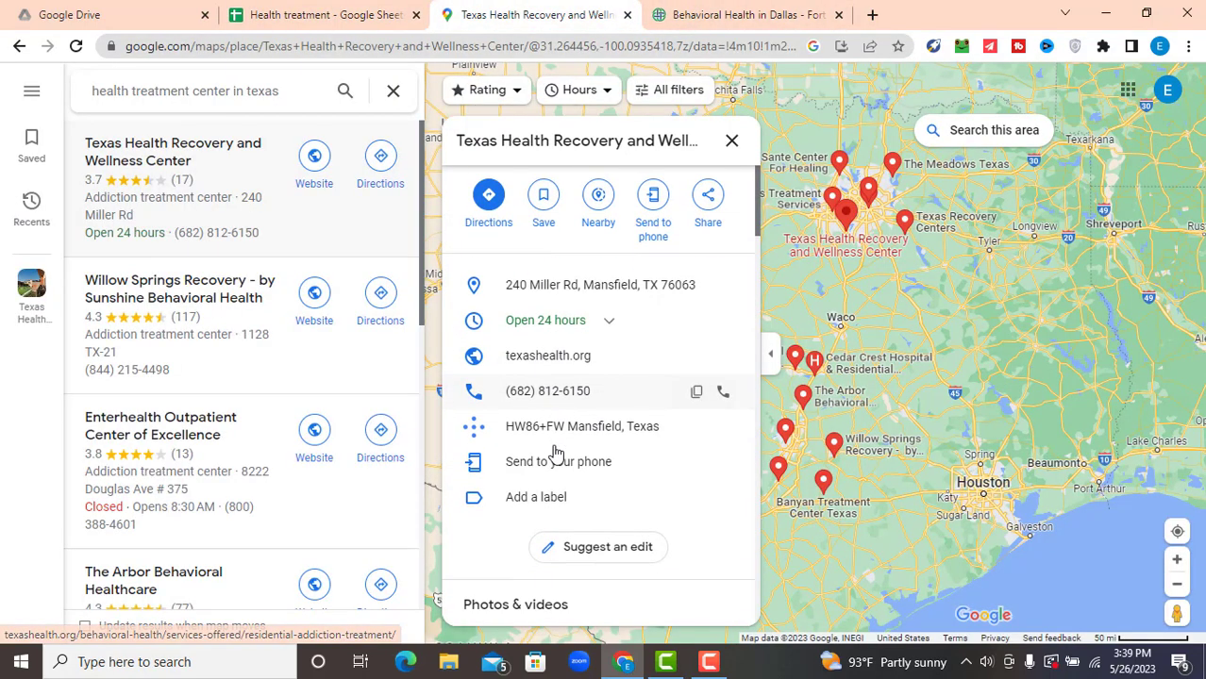
scroll(561, 415, up, 3)
scroll(569, 388, up, 2)
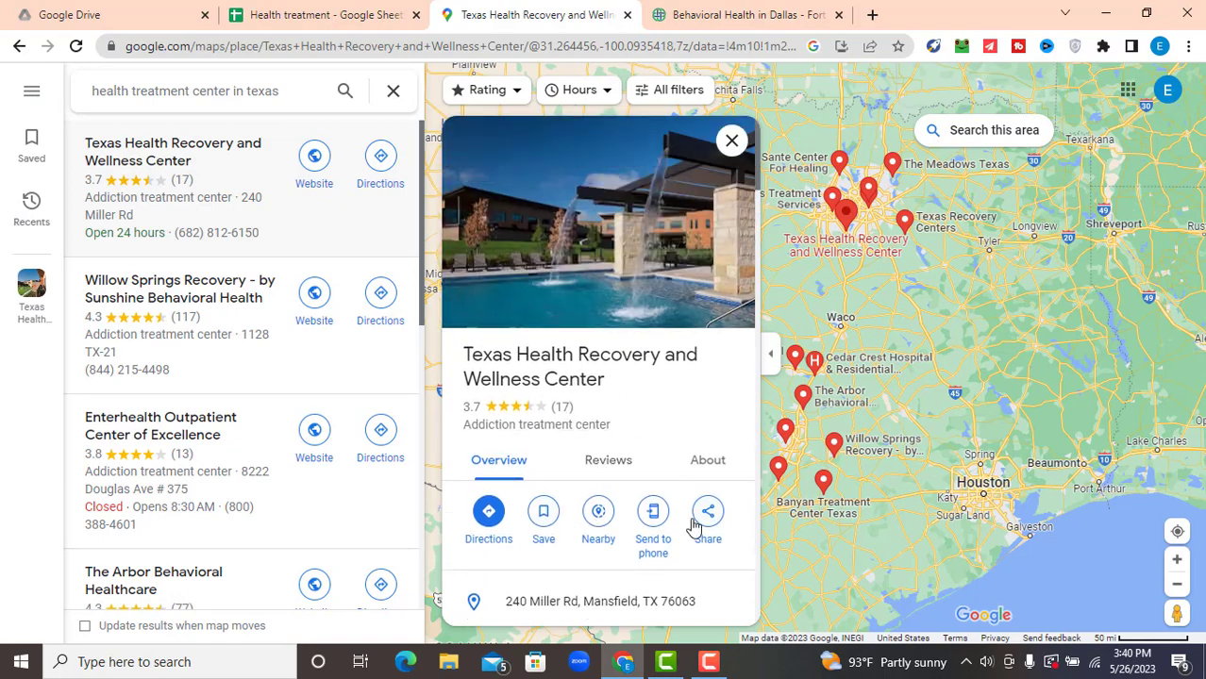
scroll(665, 501, down, 3)
scroll(637, 475, down, 2)
scroll(623, 462, down, 4)
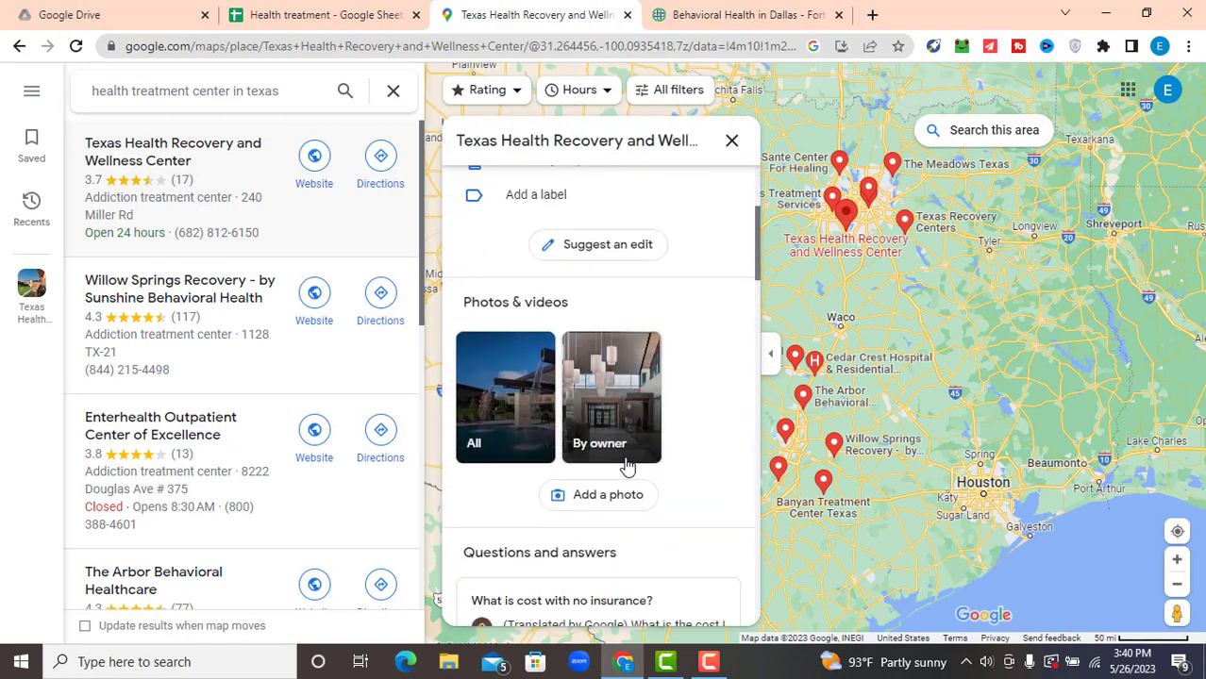
scroll(584, 406, up, 3)
scroll(571, 381, up, 5)
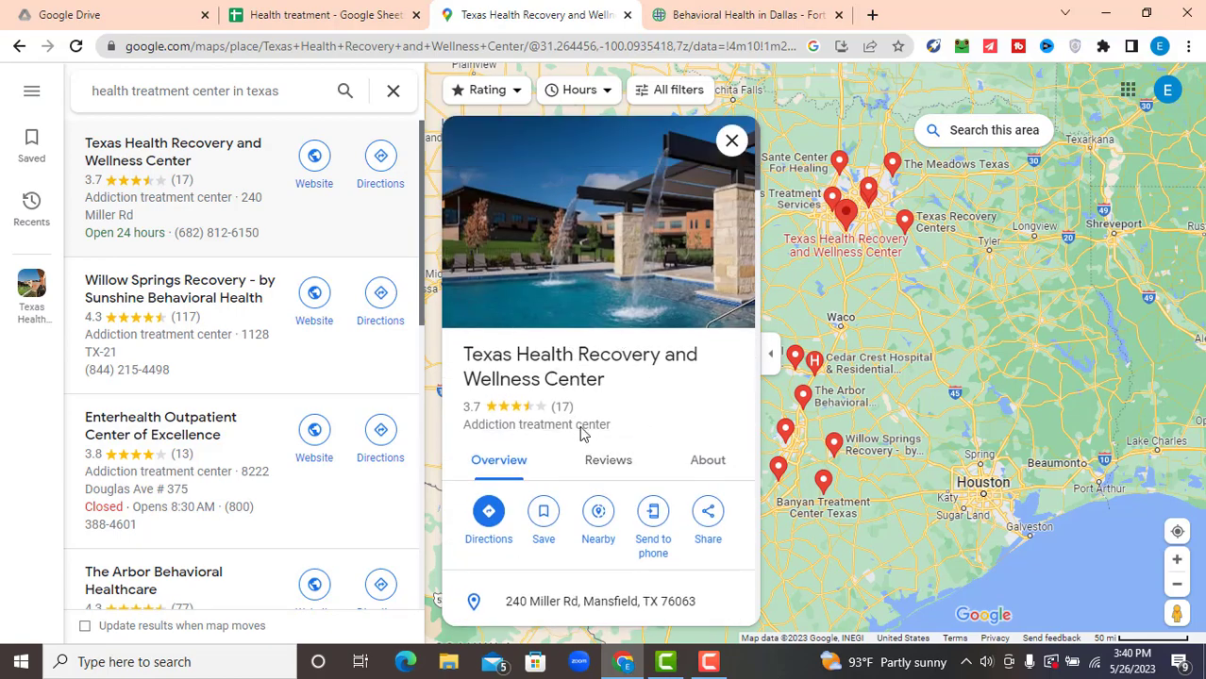
click(717, 15)
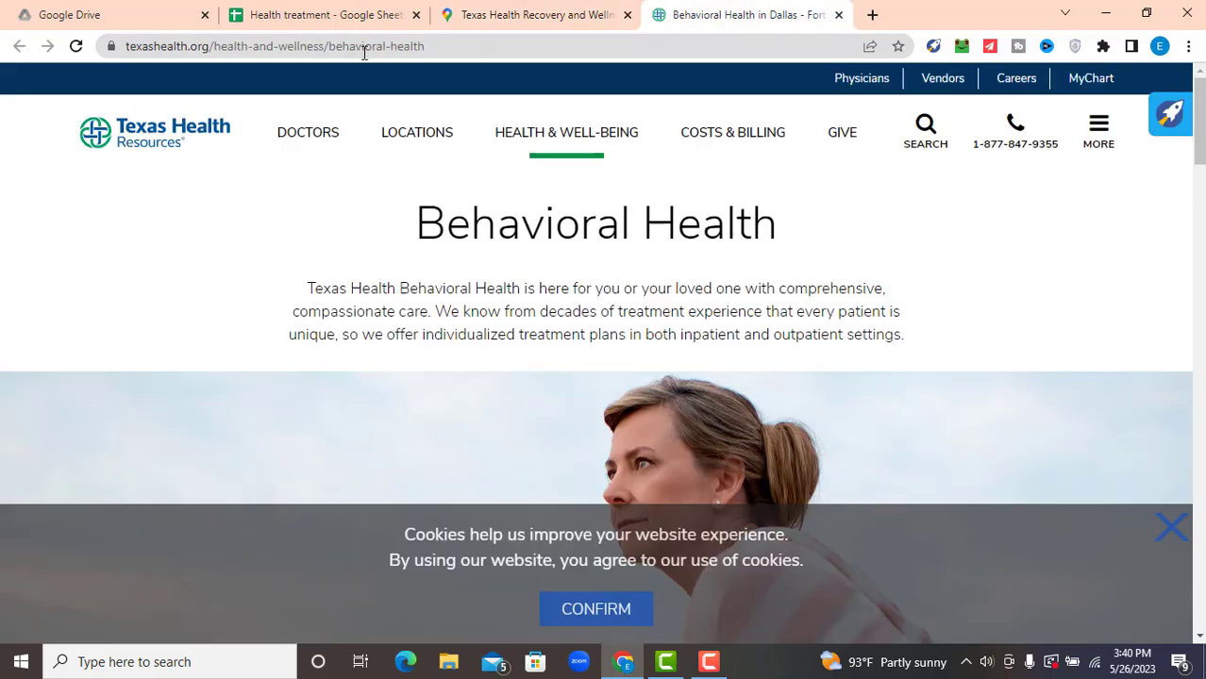
click(251, 47)
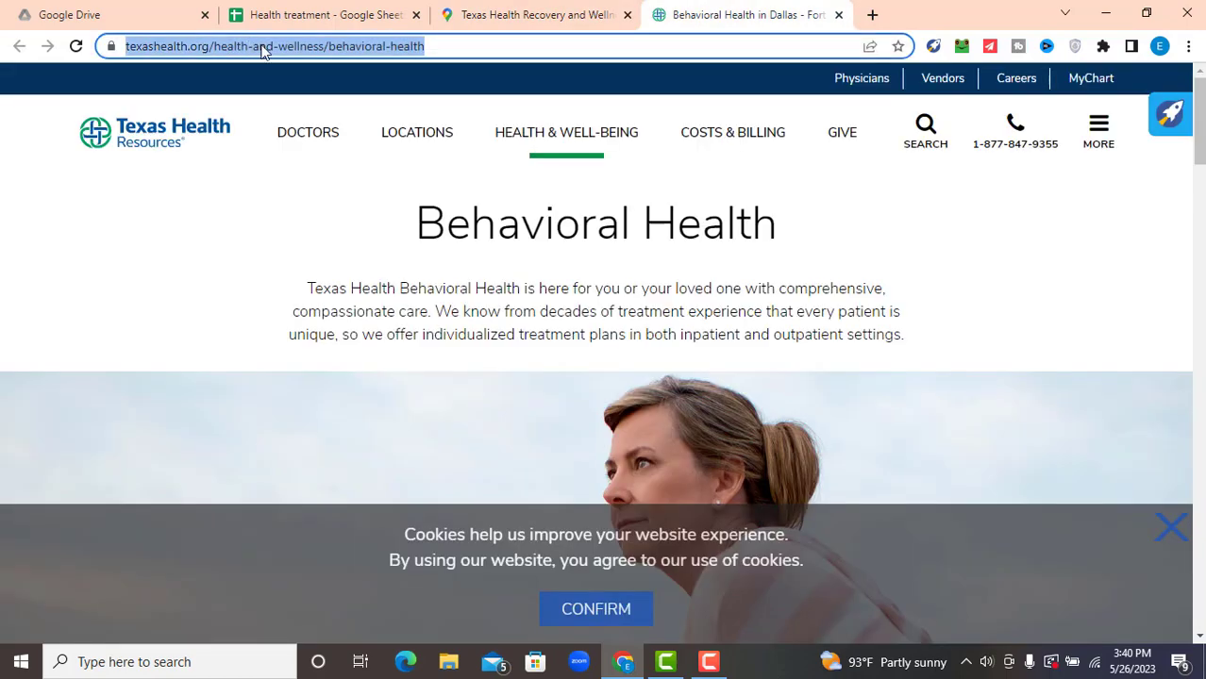
click(204, 47)
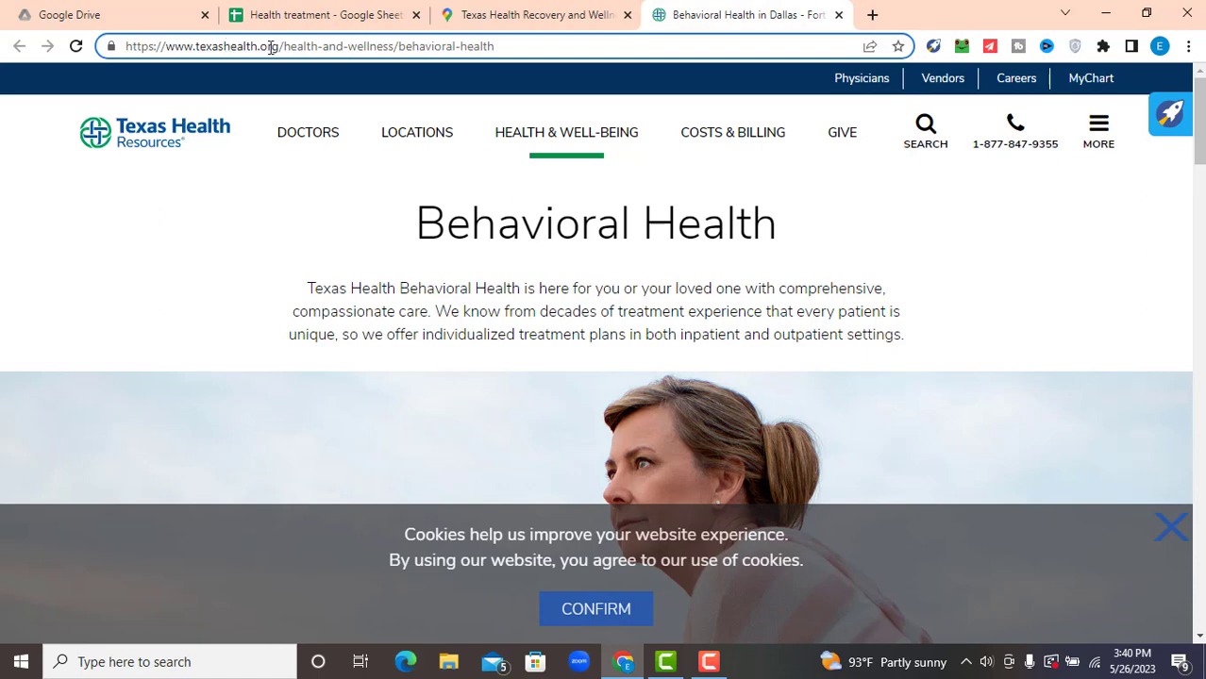
drag(283, 45, 94, 44)
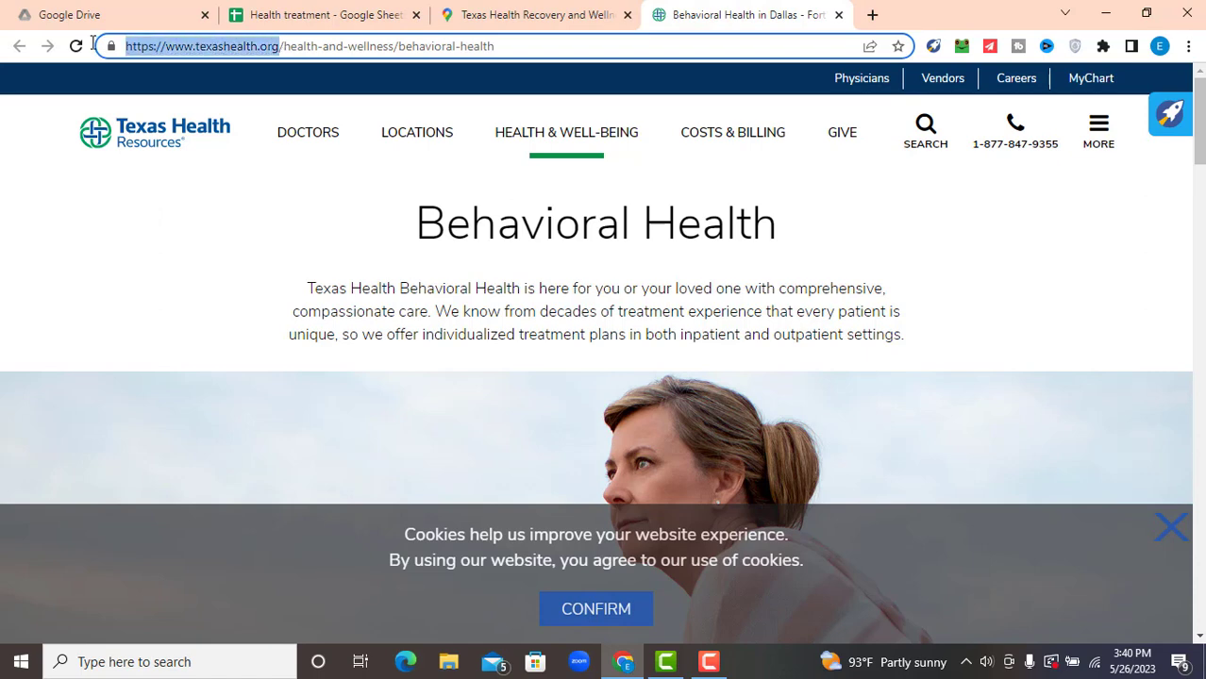
triple_click(357, 47)
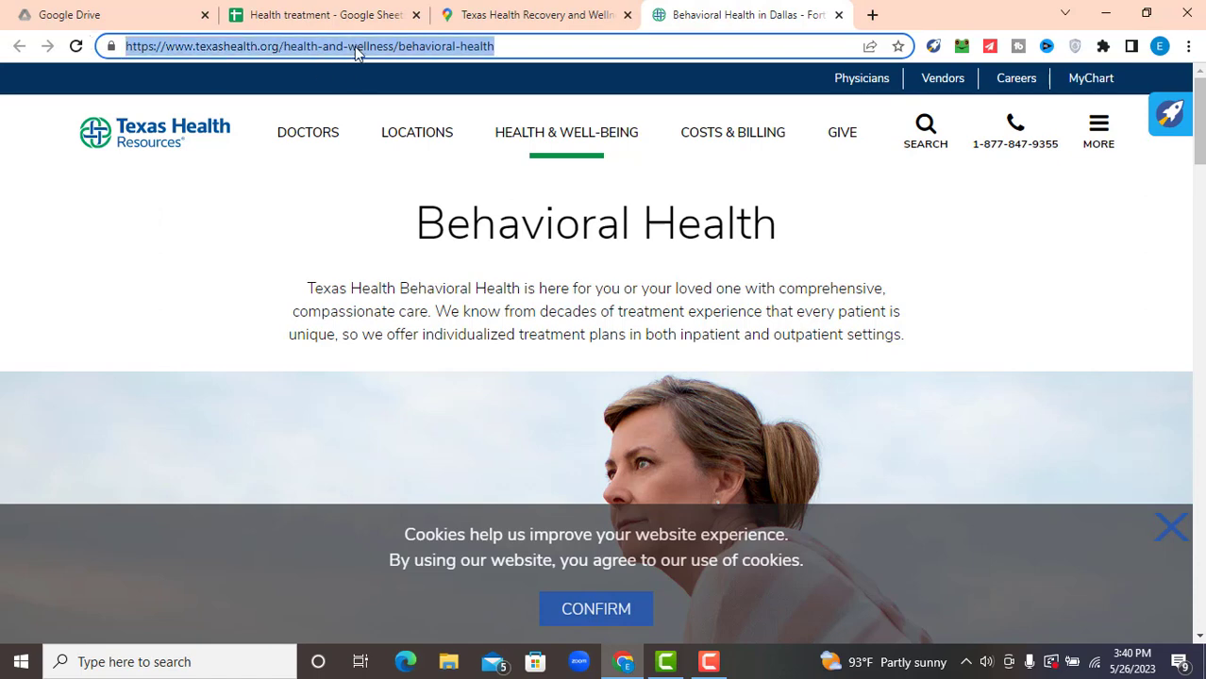
click(273, 45)
drag(281, 46, 17, 55)
key(ctrl+c)
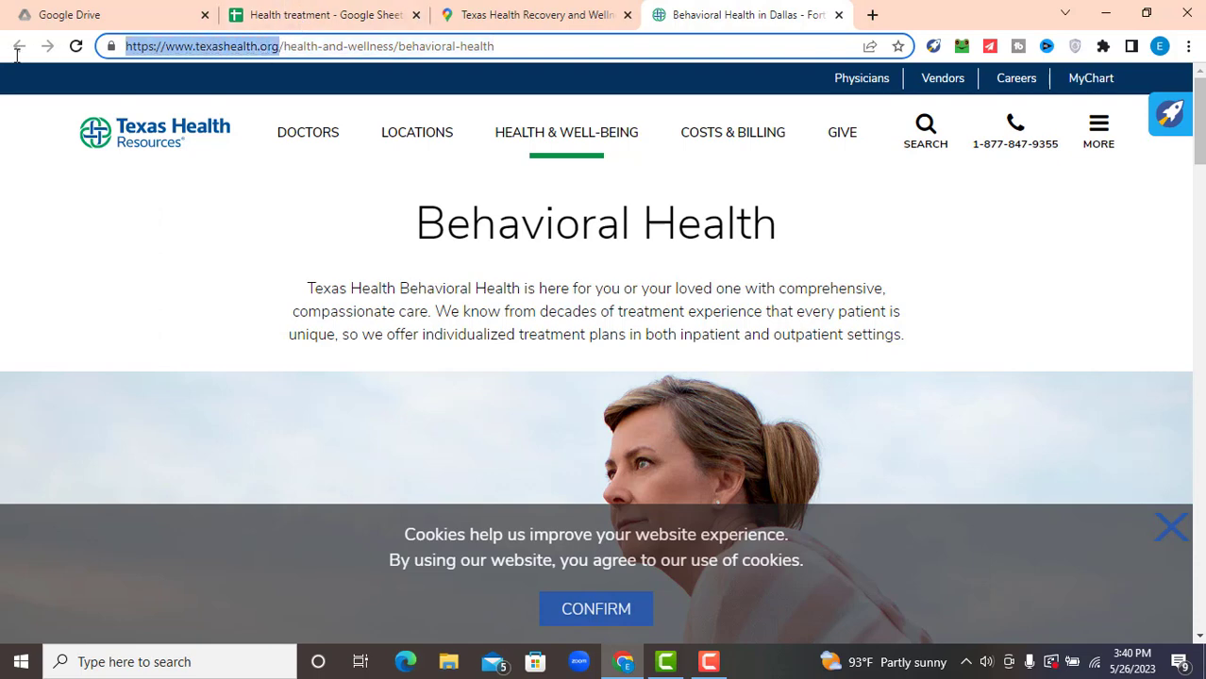
click(320, 23)
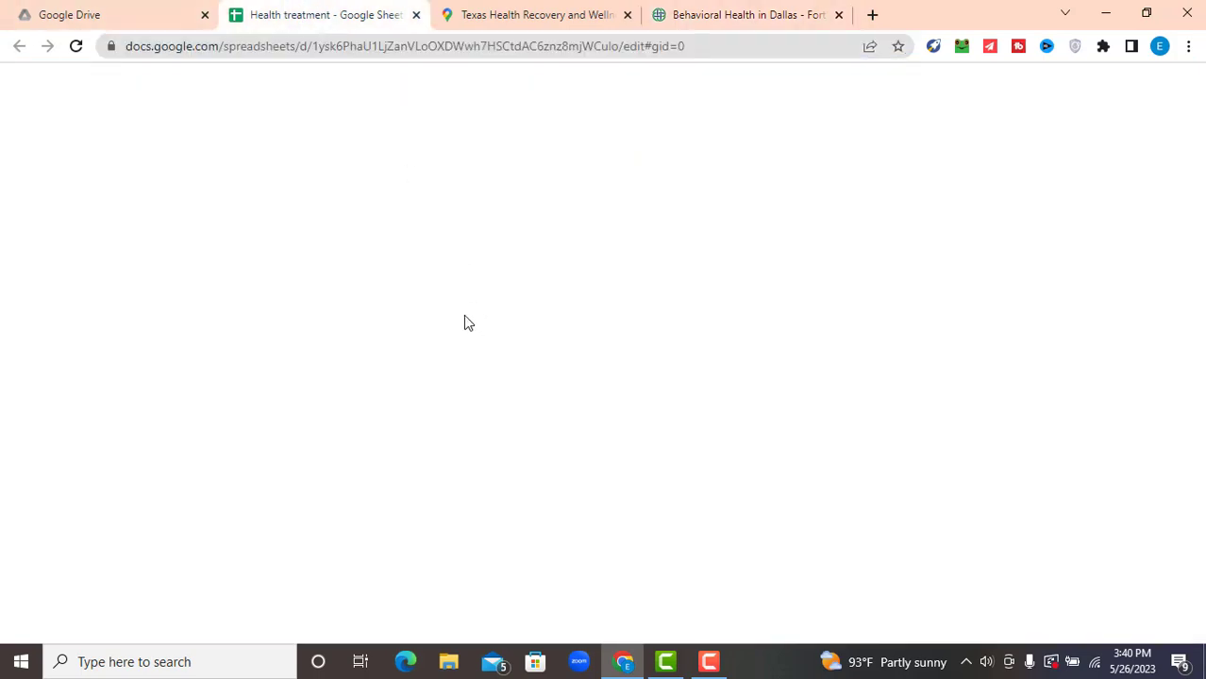
click(556, 281)
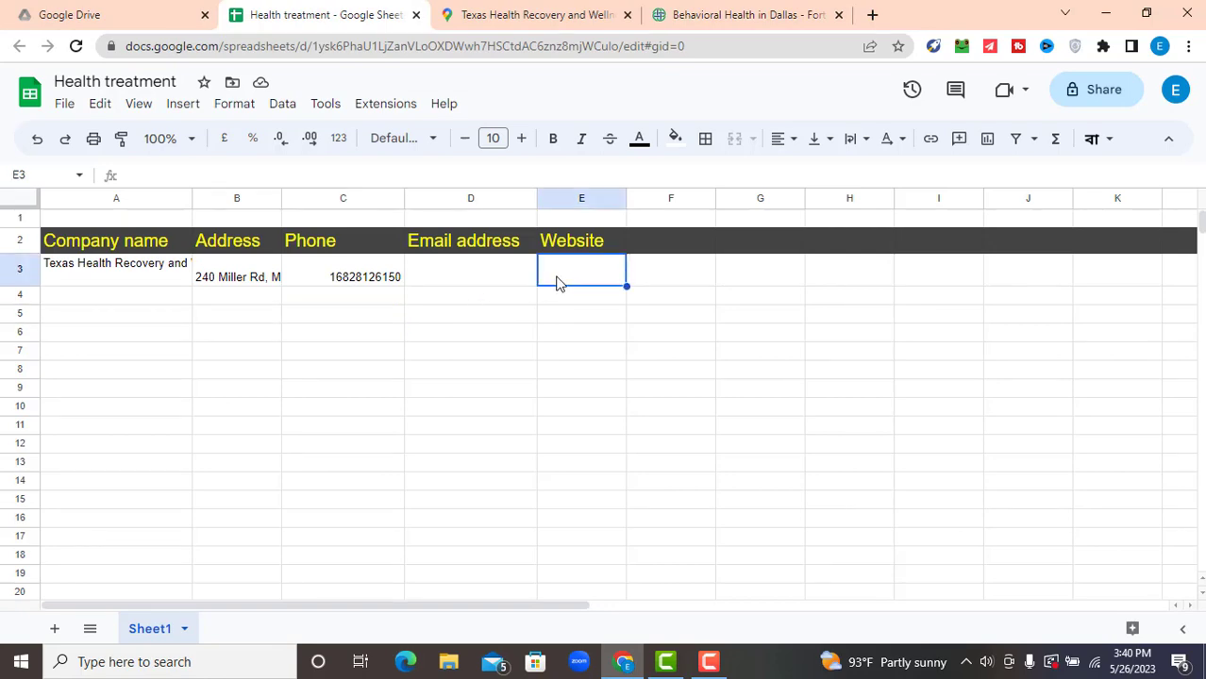
key(ctrl+v)
- Look through the center's Behavioral Health page, Contact Us page and linked Facebook page for an email address
click(762, 21)
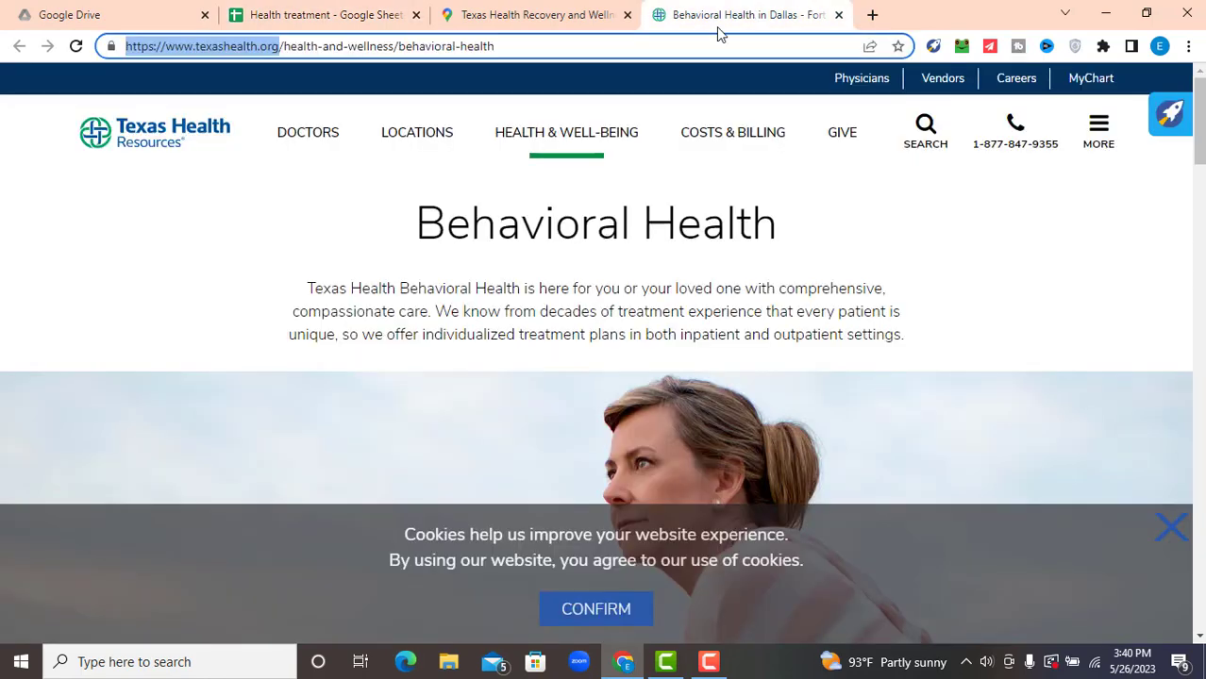
scroll(491, 444, down, 3)
click(628, 619)
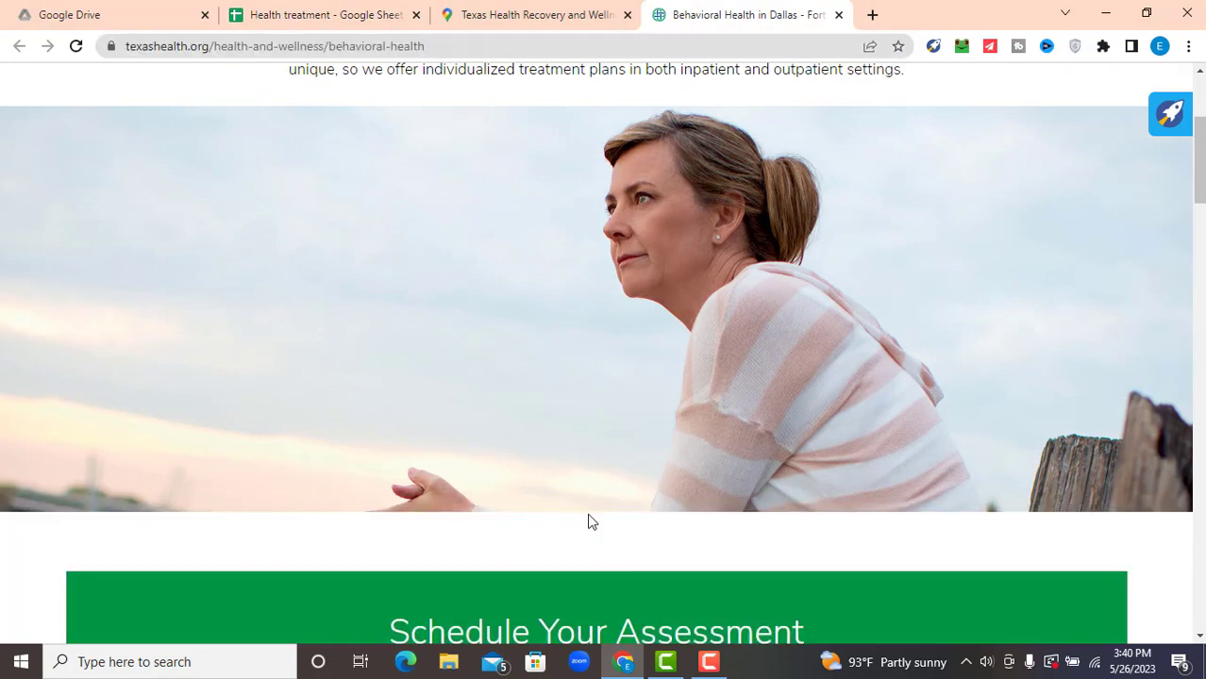
scroll(549, 438, down, 15)
scroll(531, 426, down, 20)
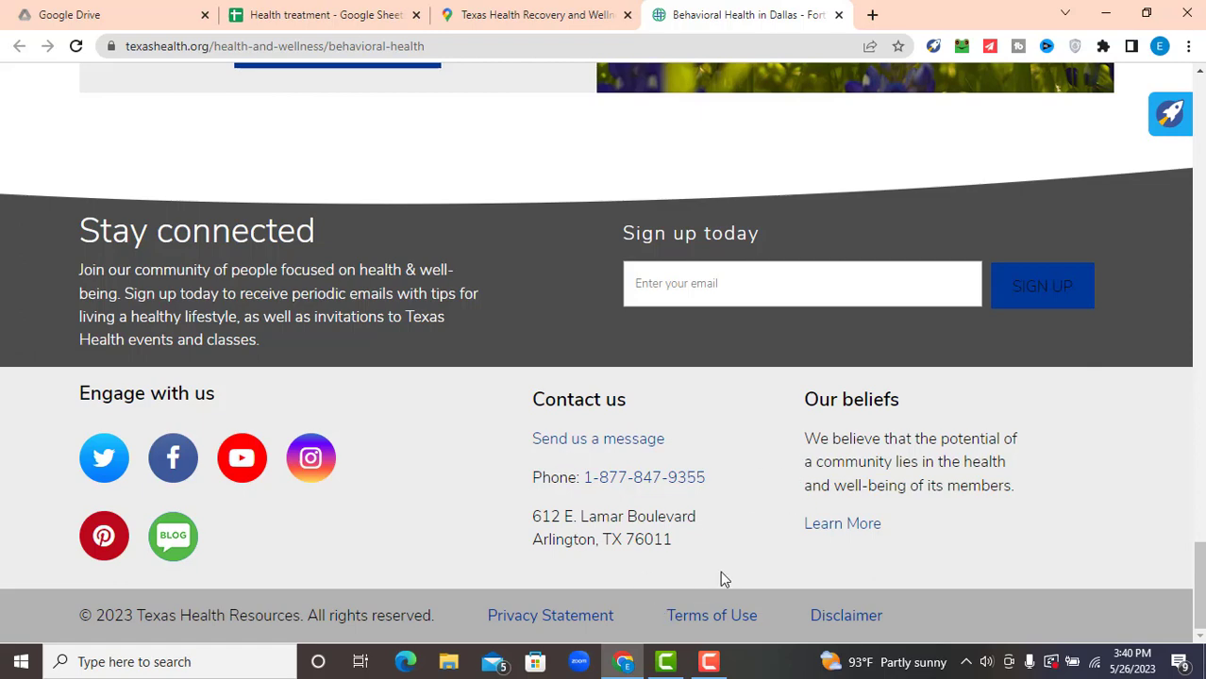
click(595, 440)
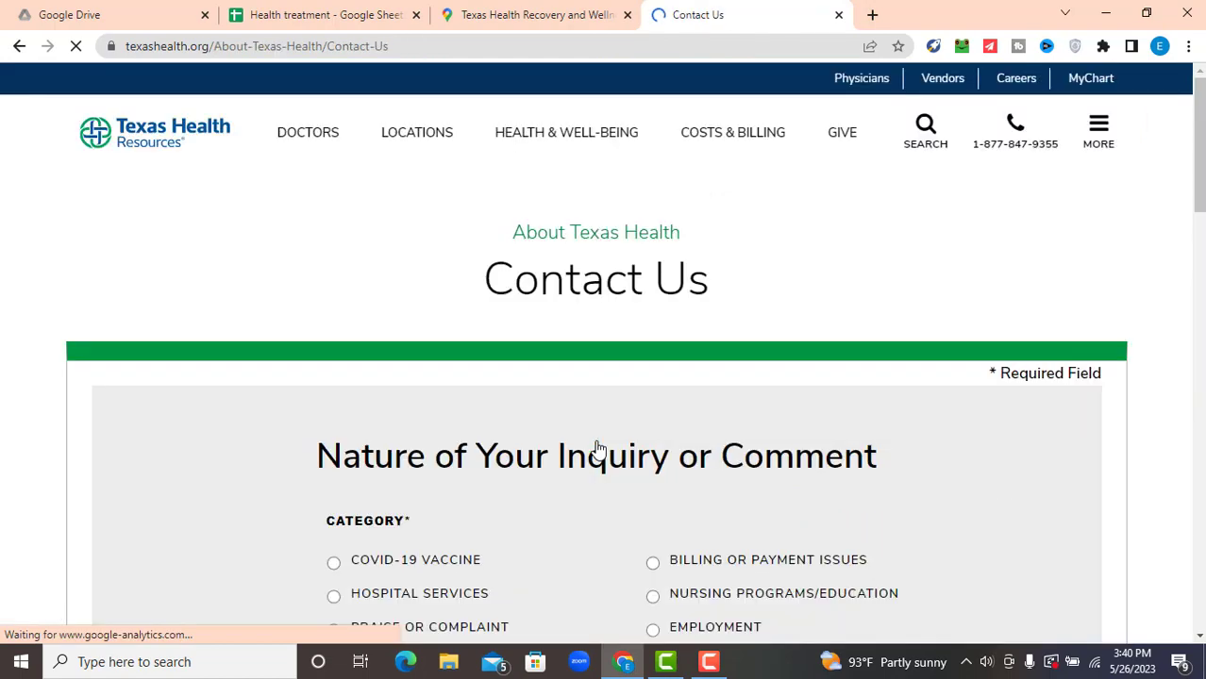
scroll(596, 447, down, 3)
scroll(385, 431, down, 4)
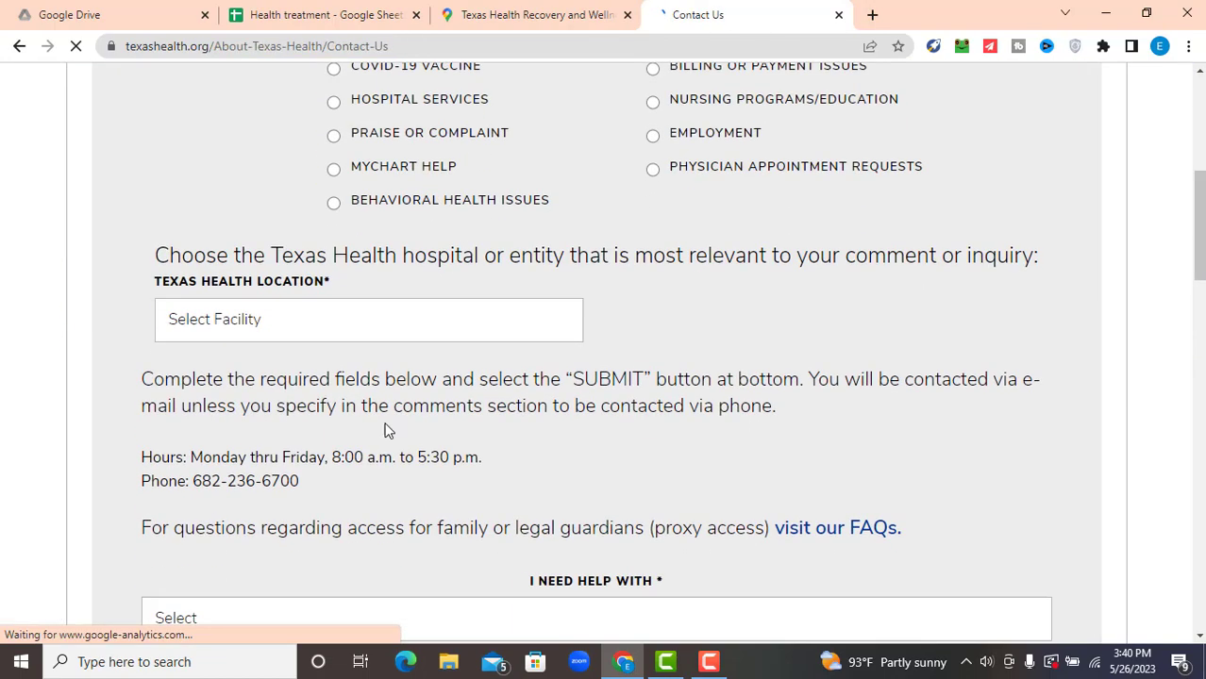
scroll(385, 431, down, 10)
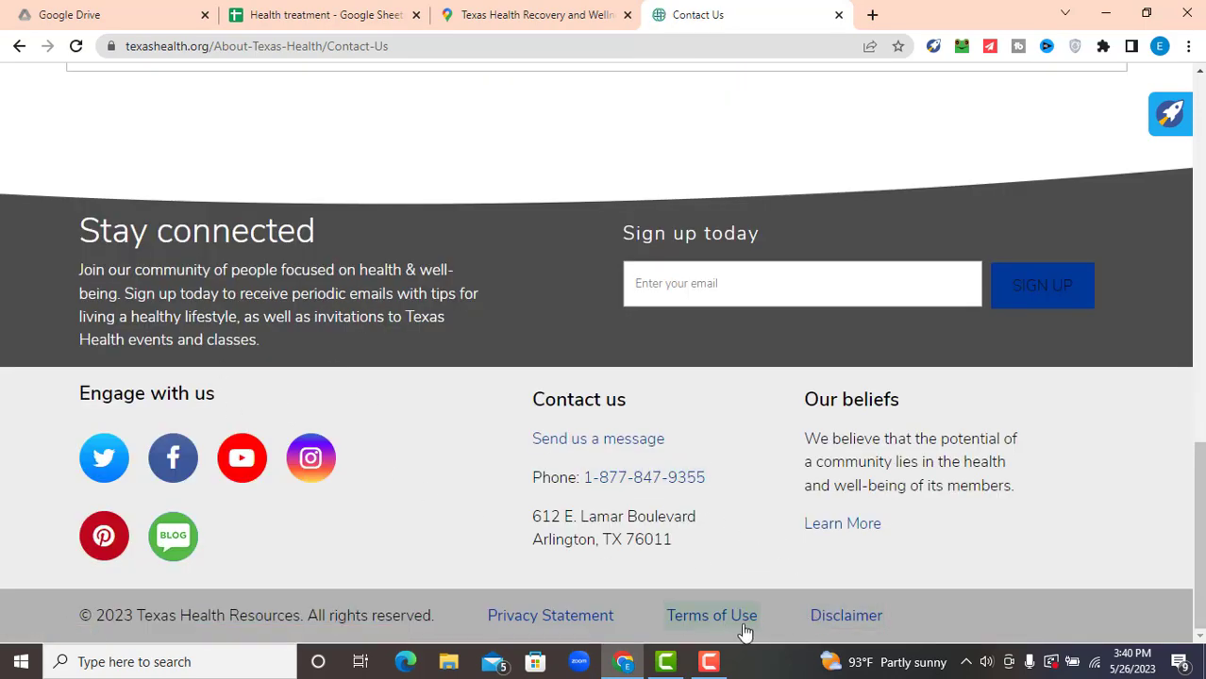
click(179, 462)
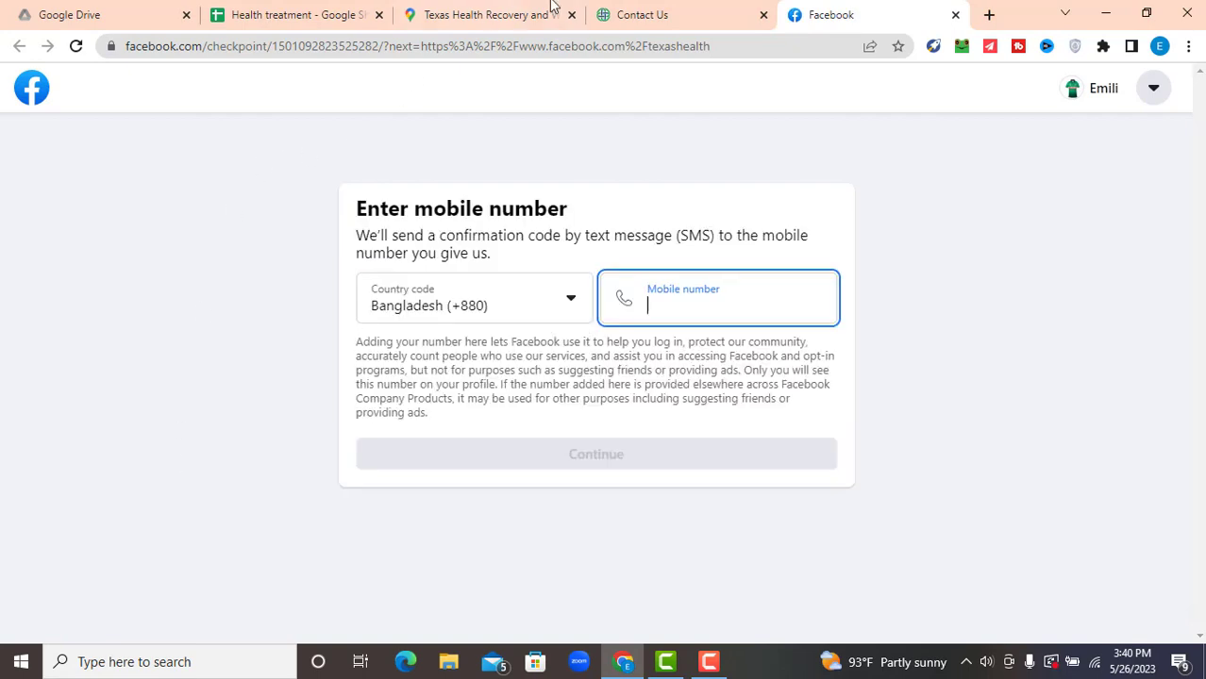
click(638, 13)
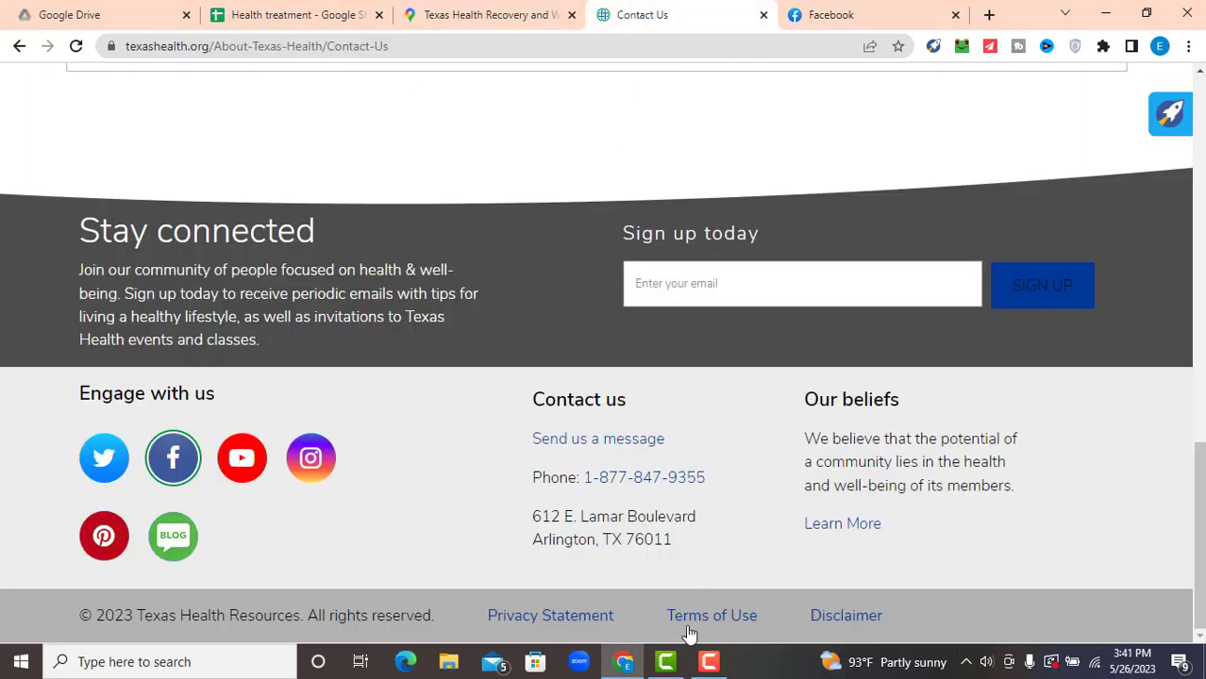
- Copy the Contact Us page's address and open it in a maximized window of another Chrome profile
click(400, 41)
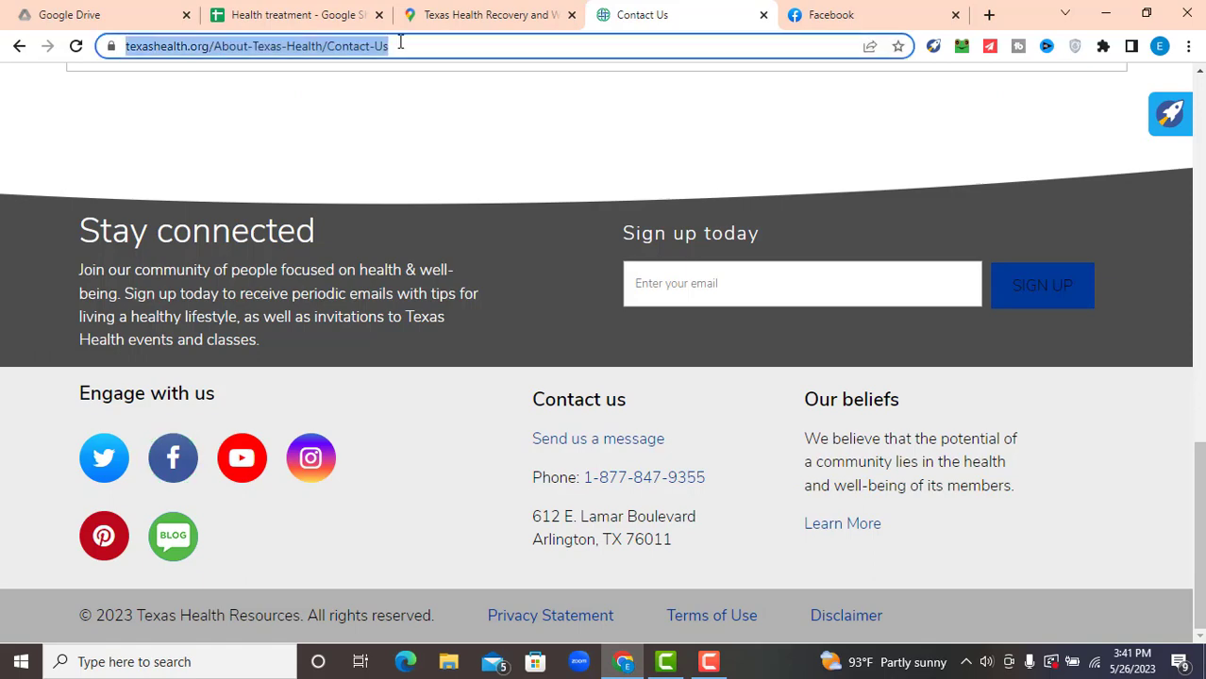
click(1108, 13)
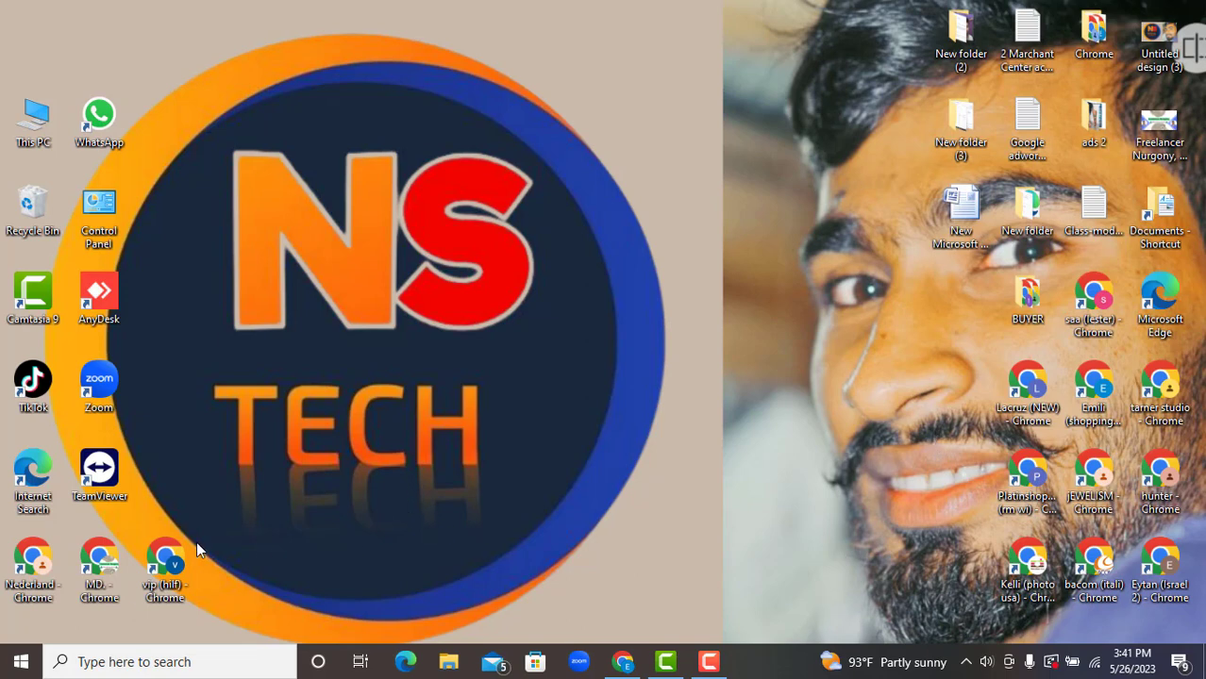
double_click(102, 559)
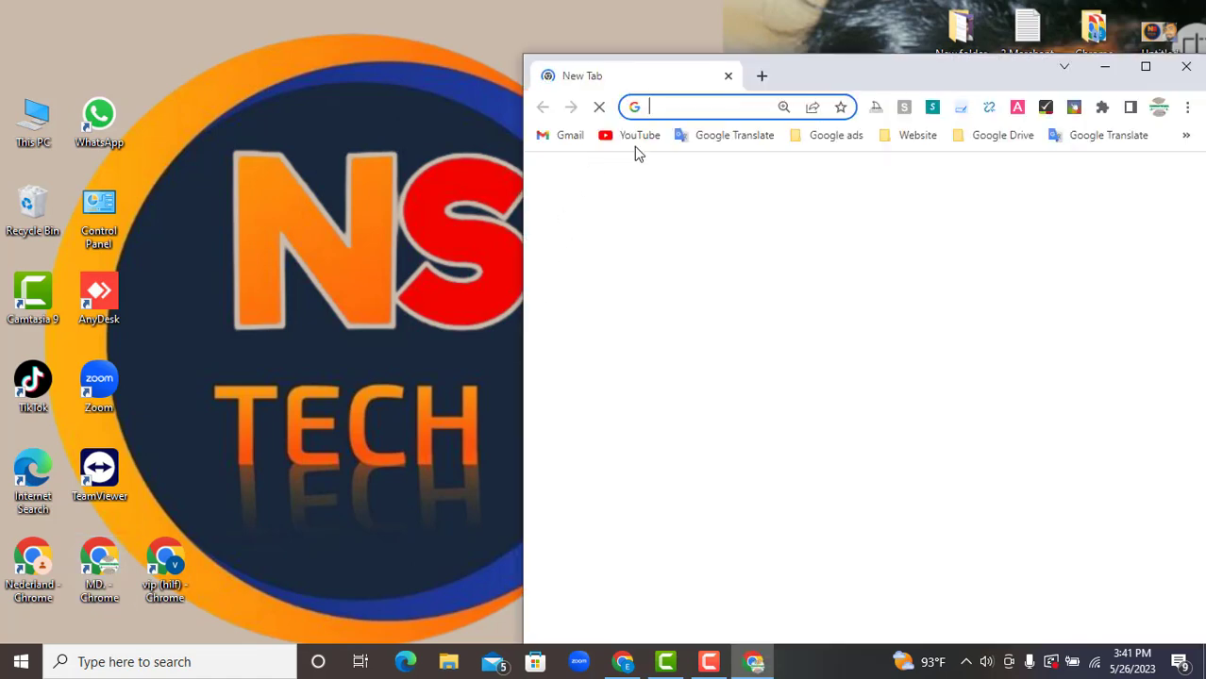
key(ctrl+v)
key(Return)
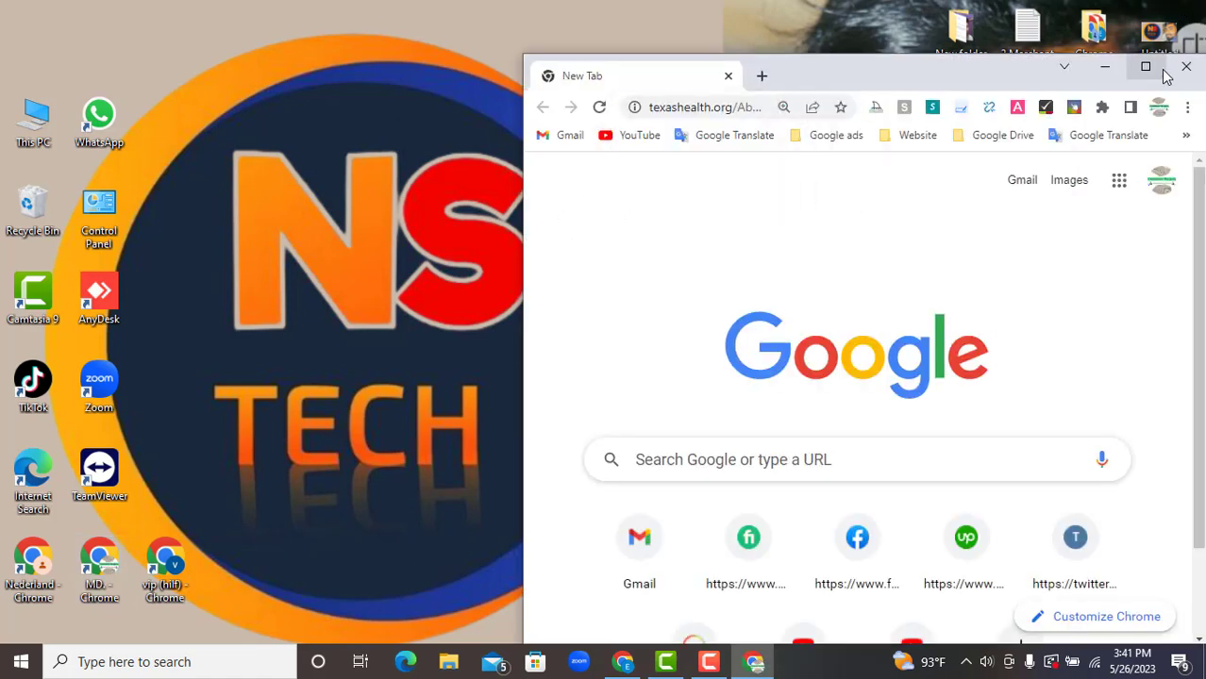
click(1145, 66)
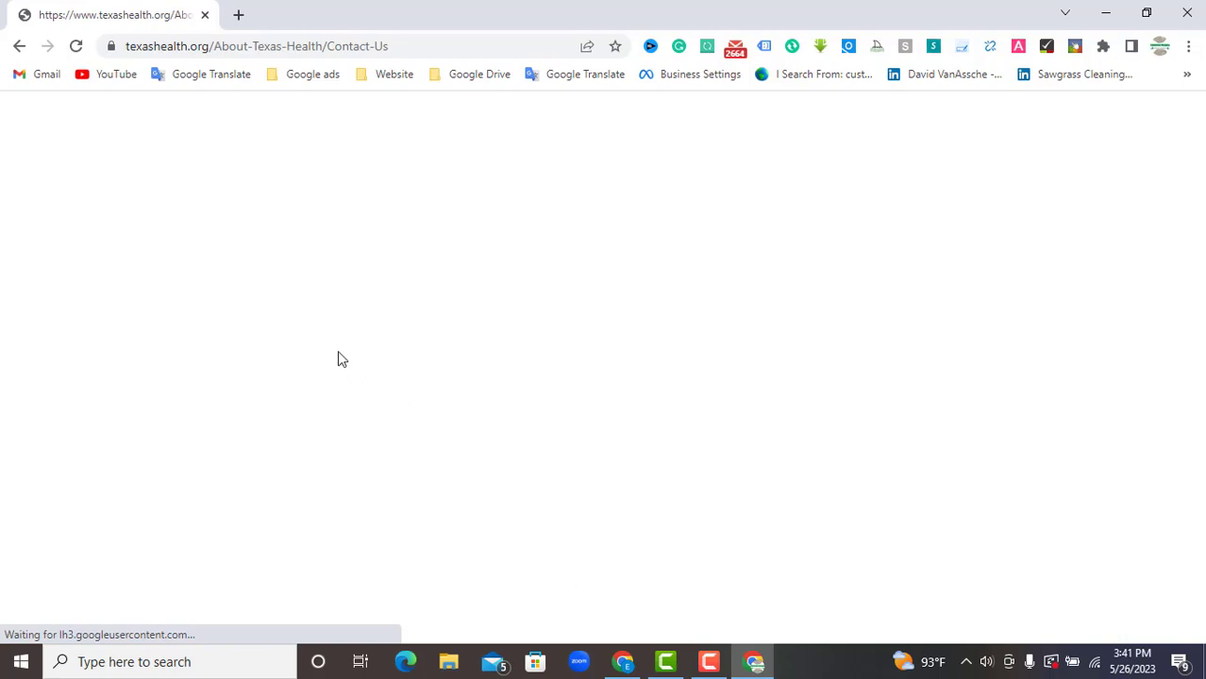
- Accept the cookie notice and open Texas Health's Facebook page from the Contact Us page footer, leaving no Twitter tab open
scroll(347, 357, down, 7)
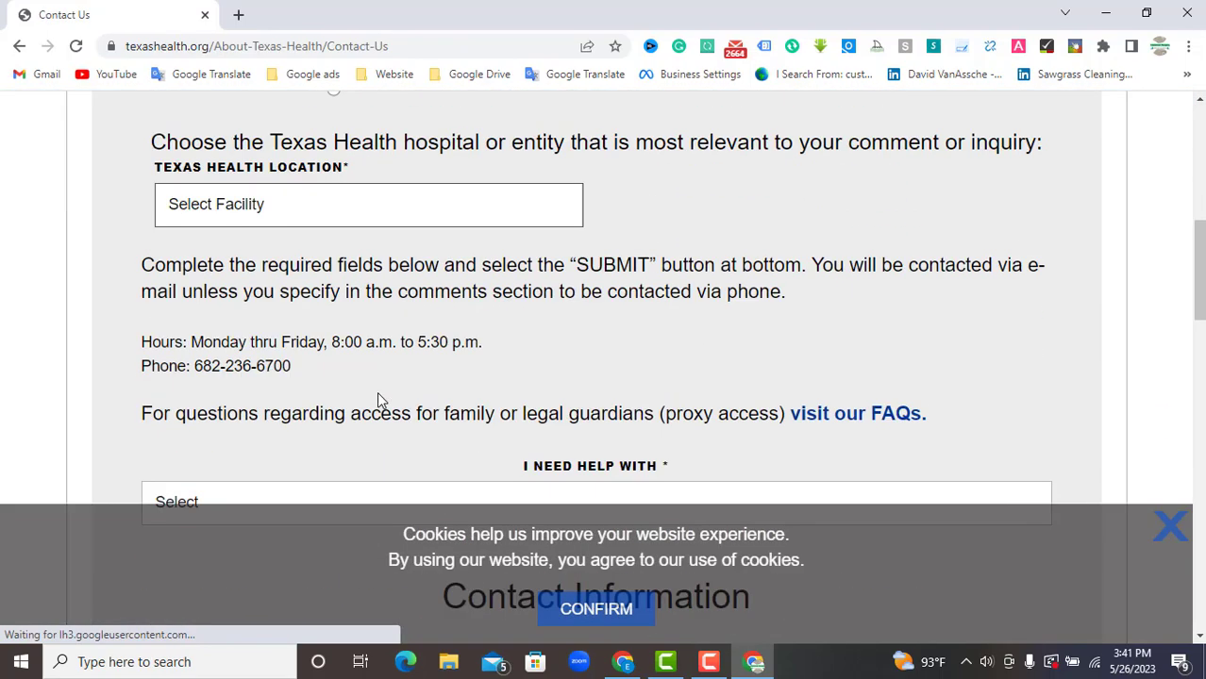
scroll(376, 400, down, 8)
scroll(283, 404, down, 1)
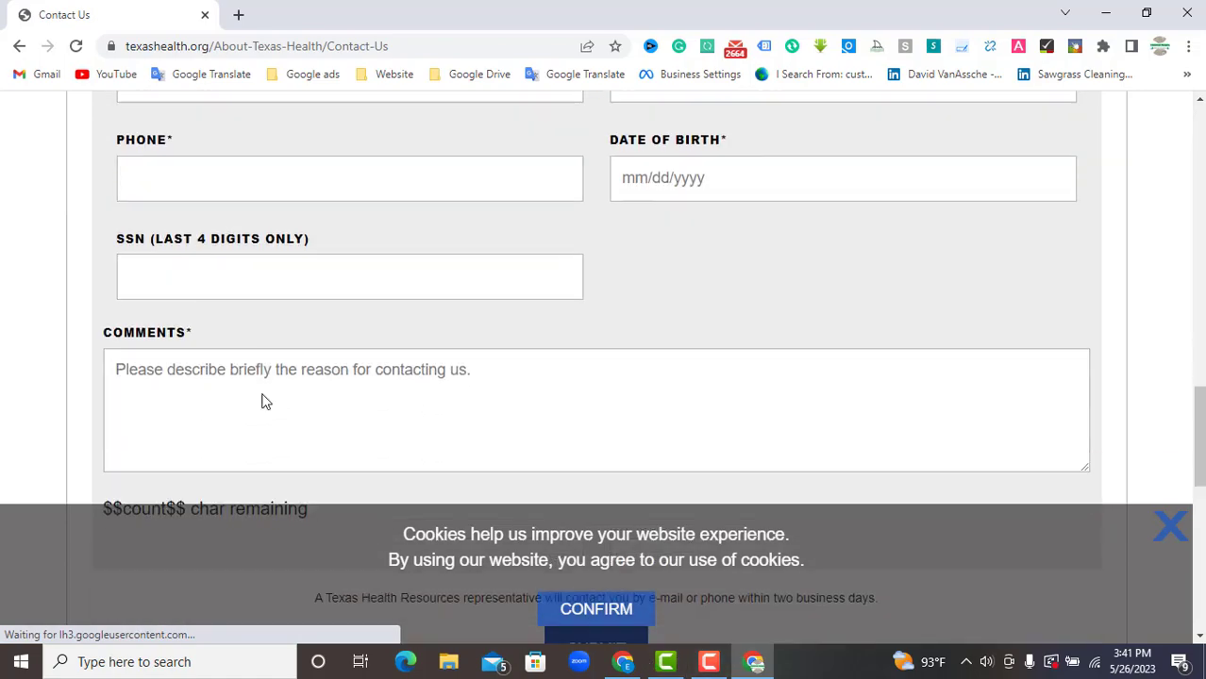
scroll(215, 385, down, 10)
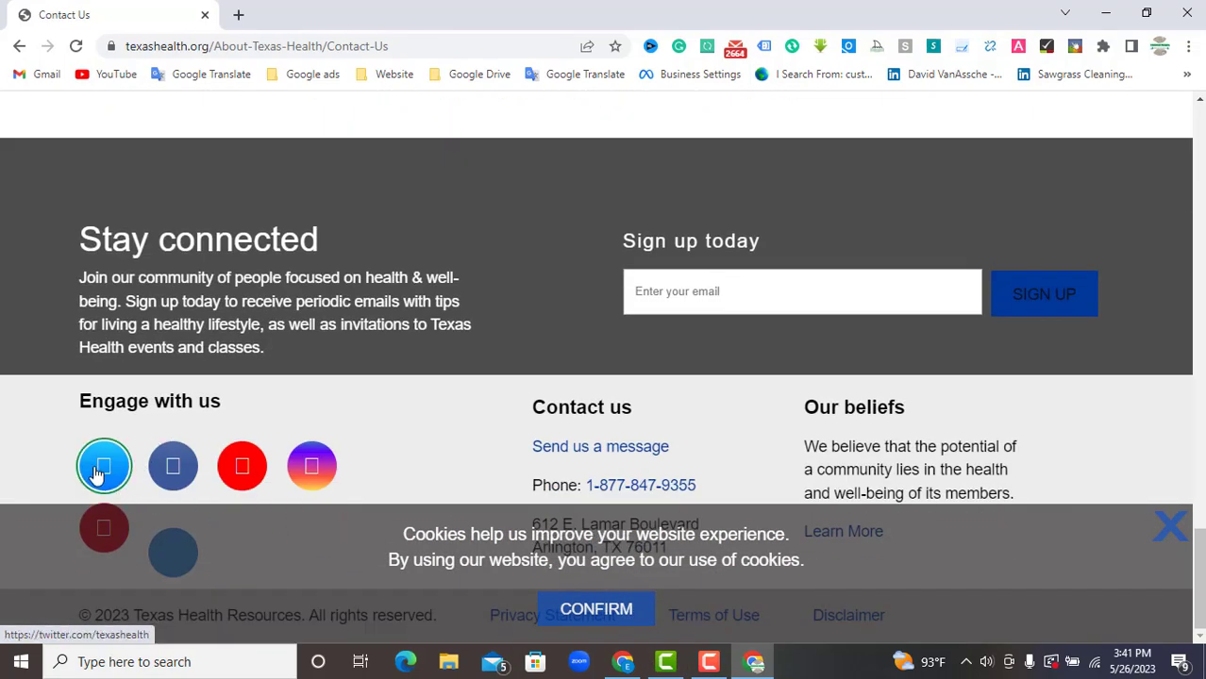
click(596, 609)
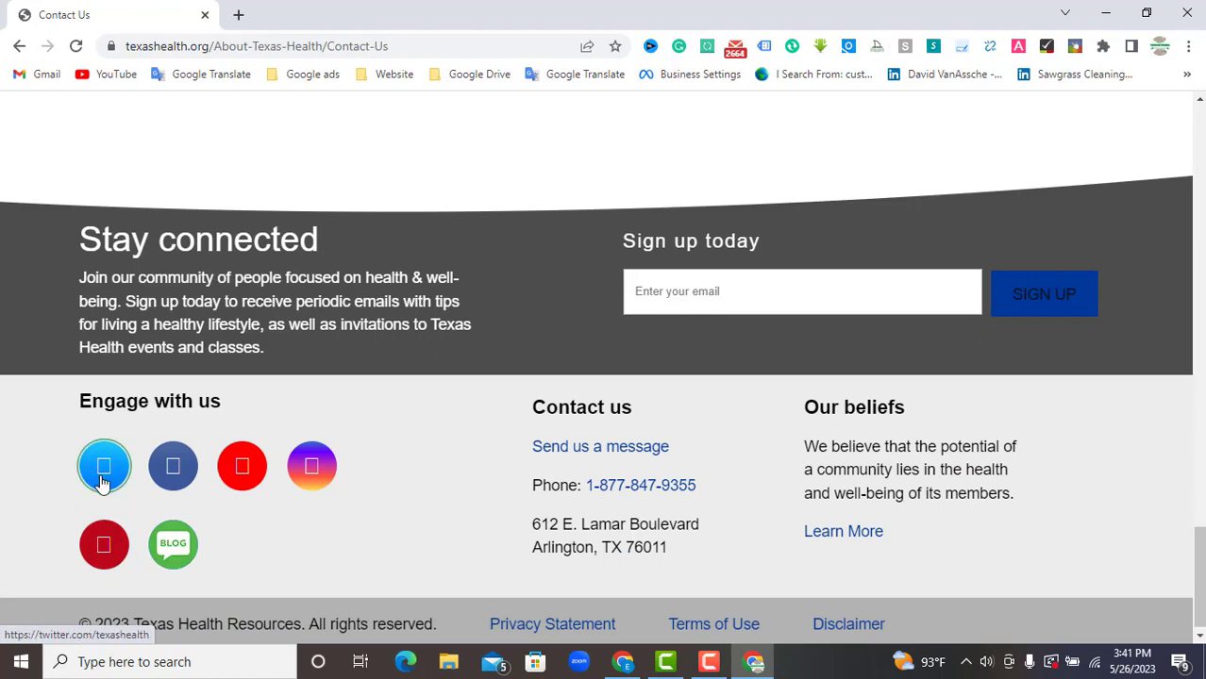
click(102, 479)
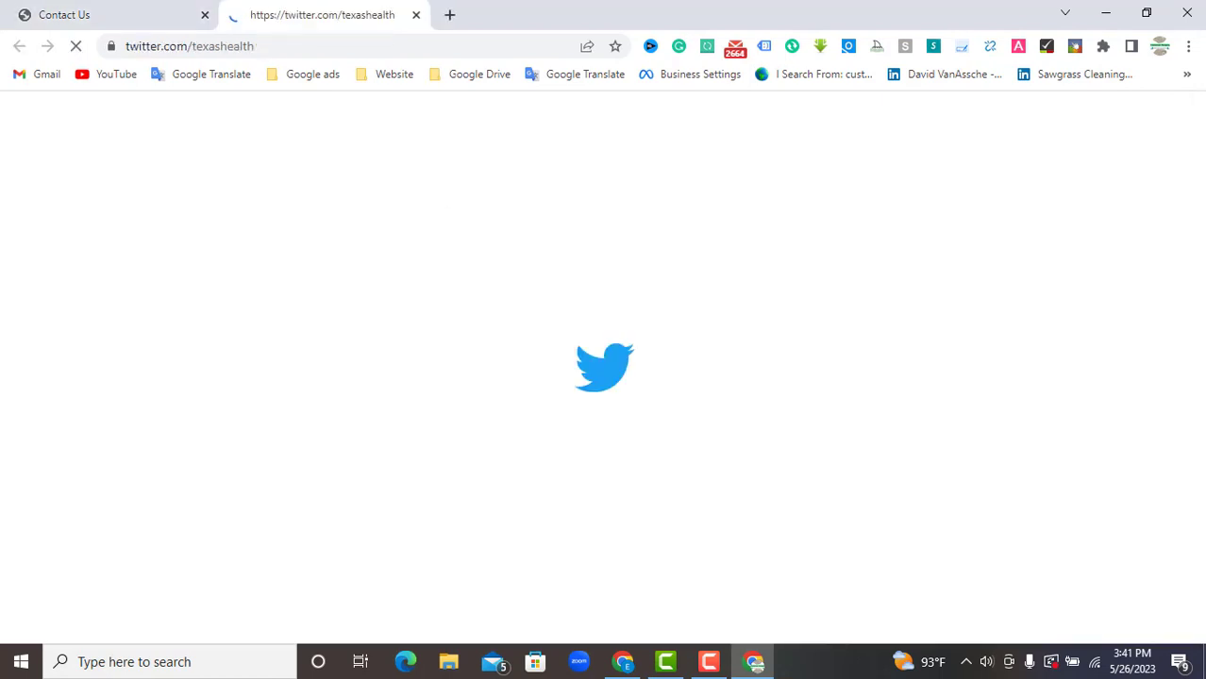
click(135, 20)
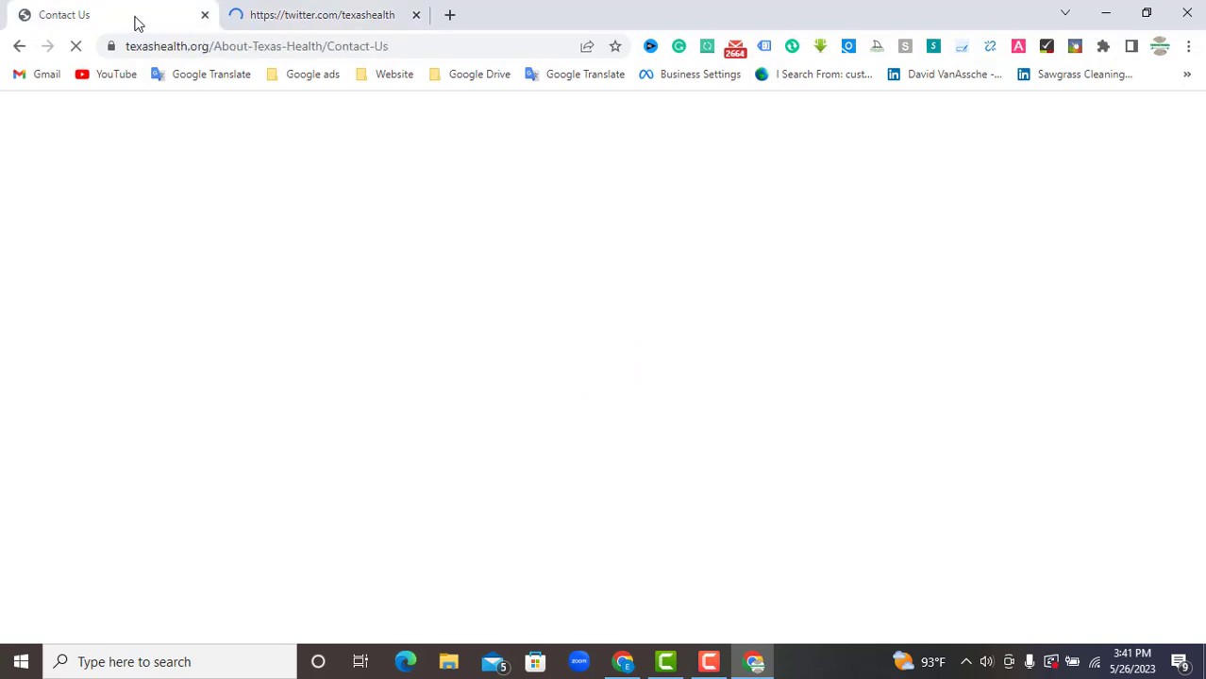
click(175, 545)
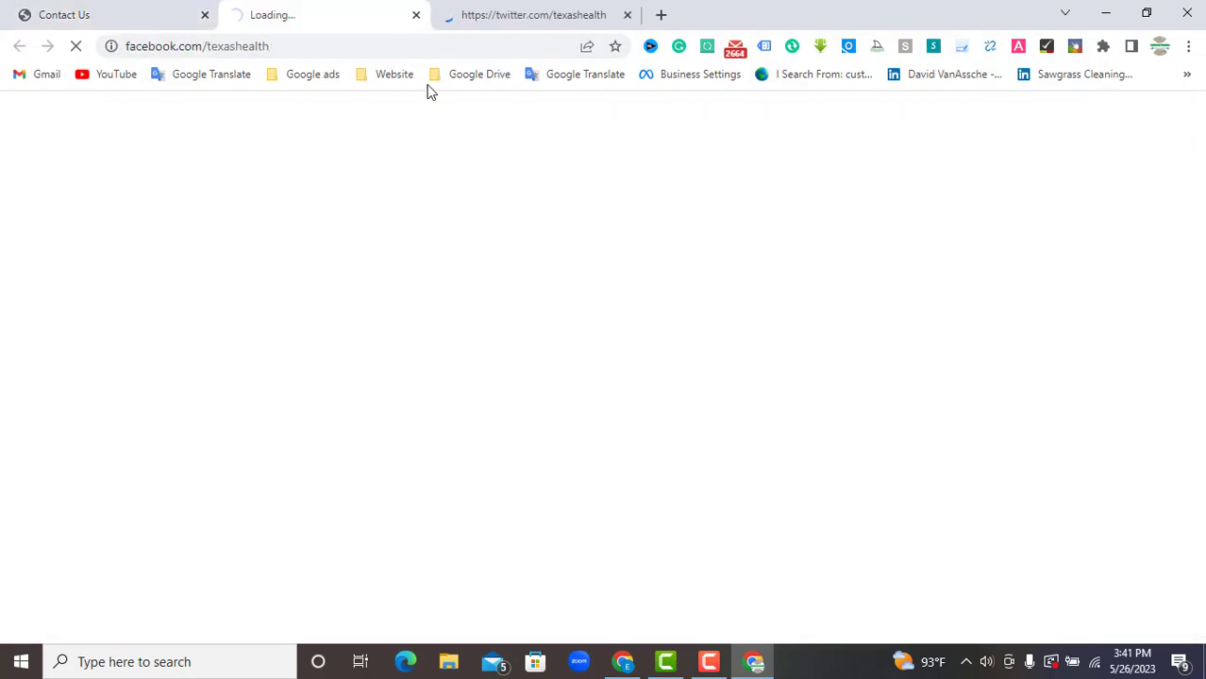
click(627, 16)
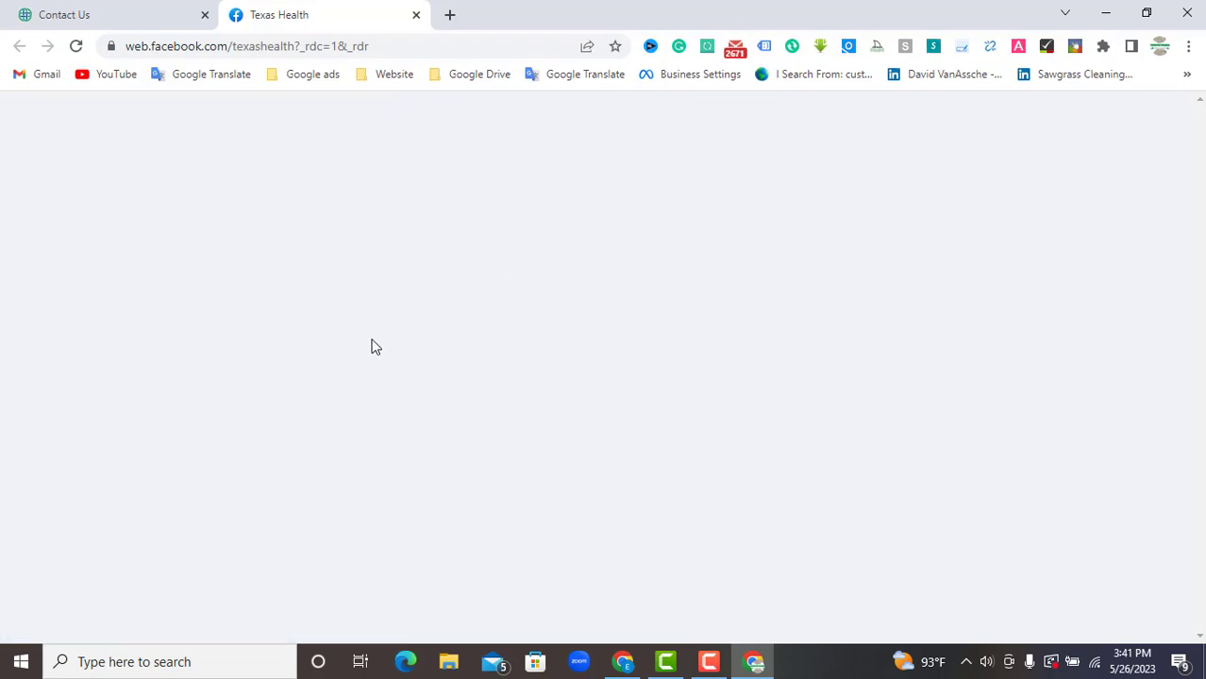
- Copy the contact email from Texas Health's Facebook page into the Email address column of the Health treatment sheet, cell D3
scroll(622, 334, down, 2)
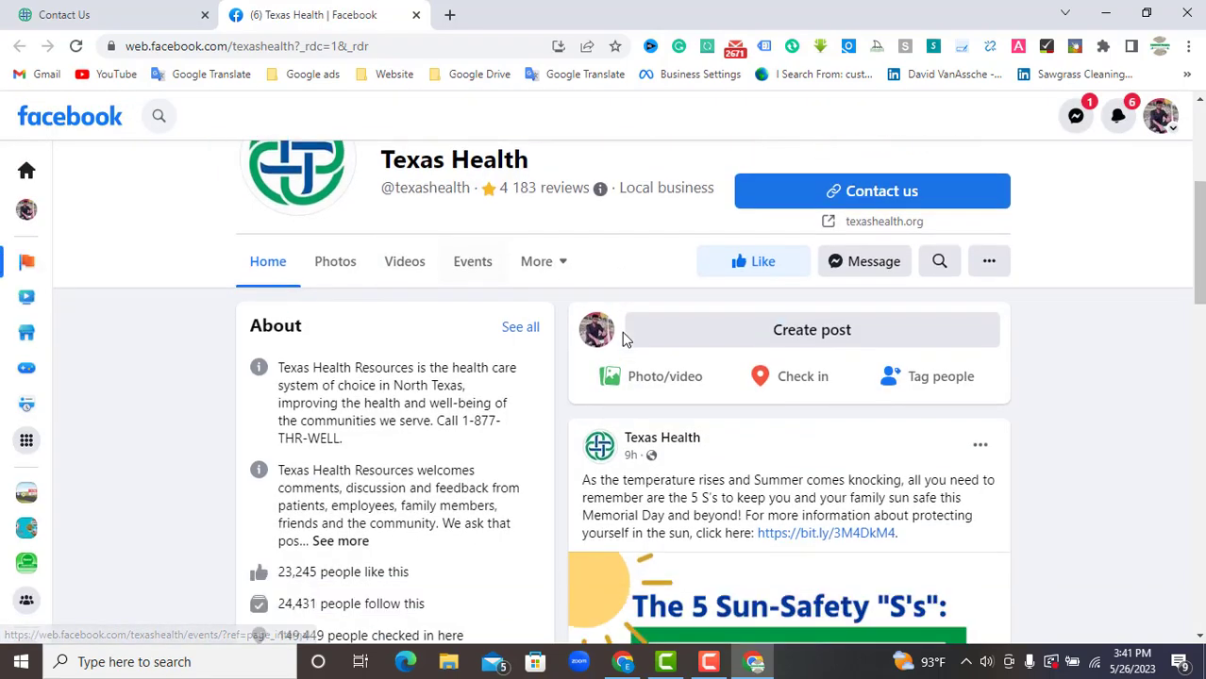
scroll(406, 499, down, 2)
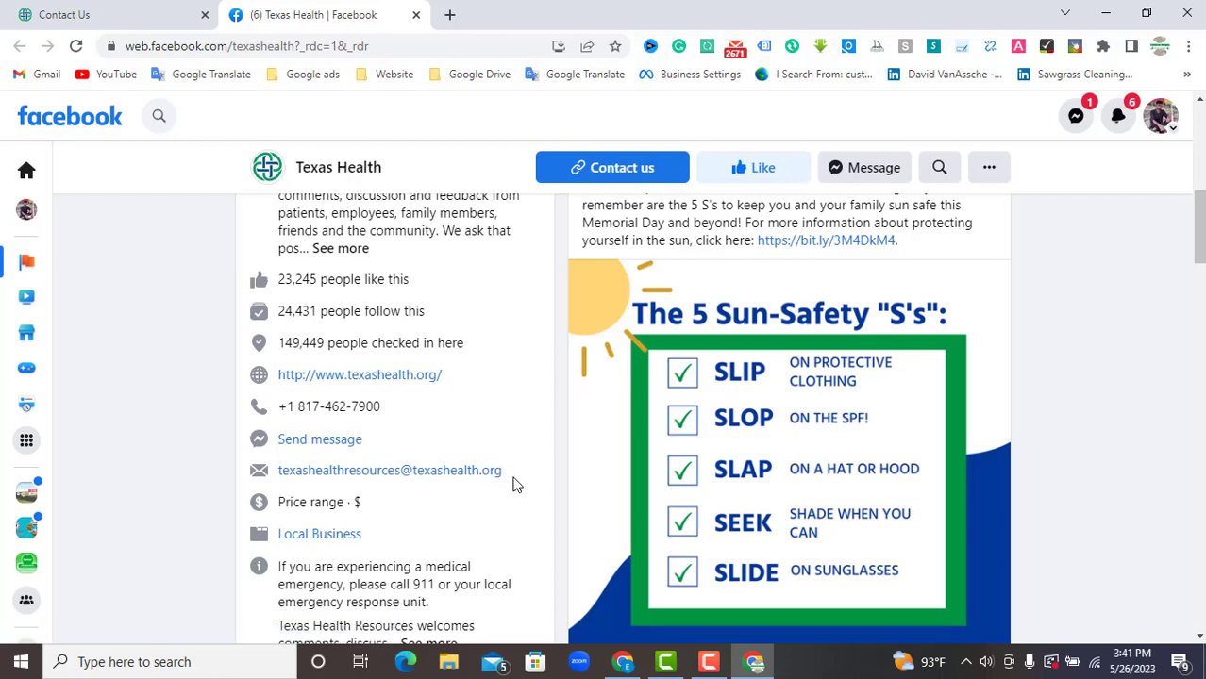
drag(514, 485, 283, 479)
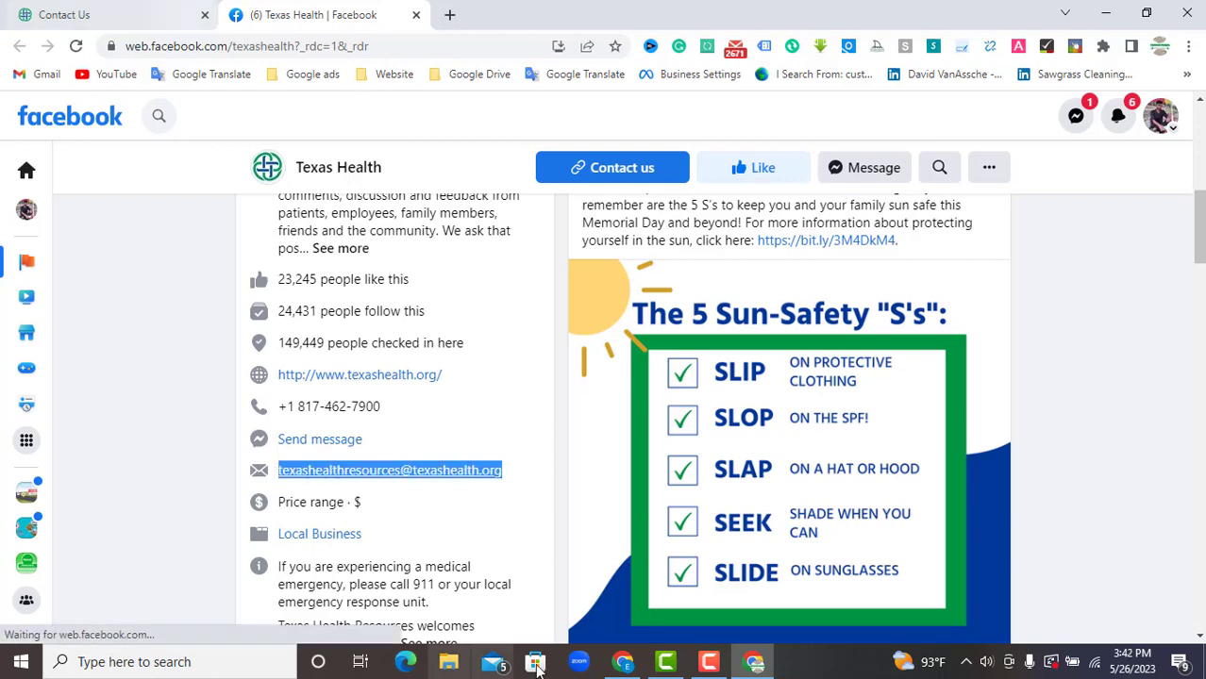
click(627, 670)
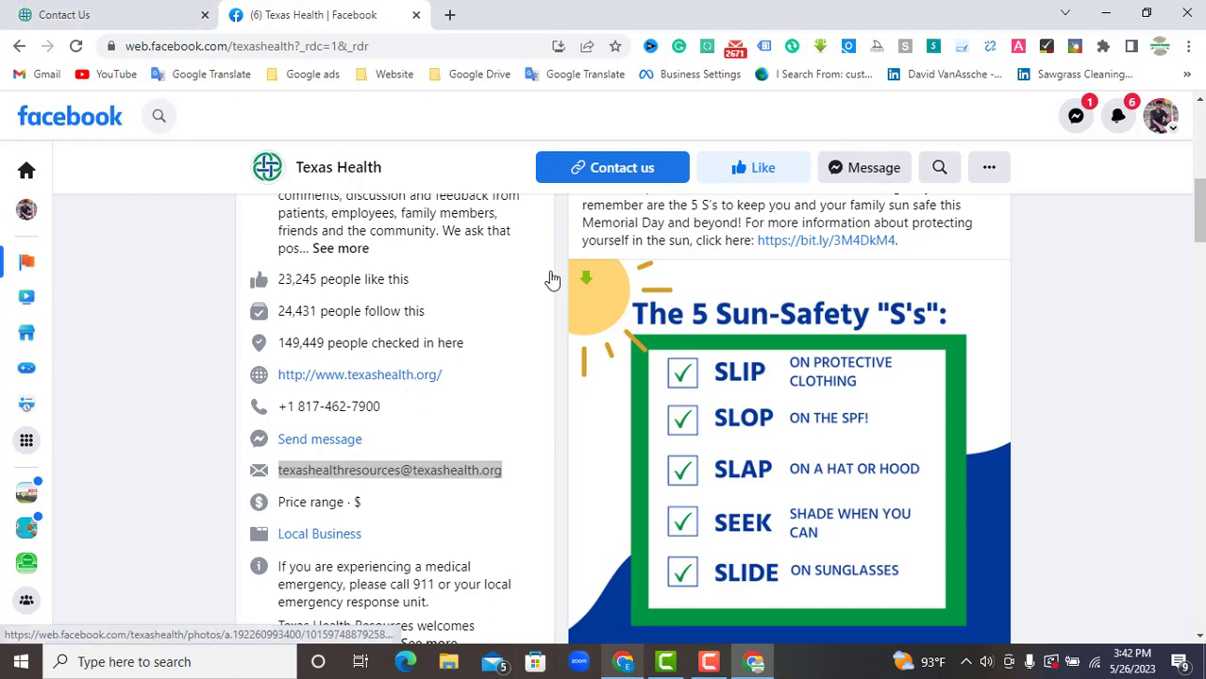
click(633, 670)
click(633, 670)
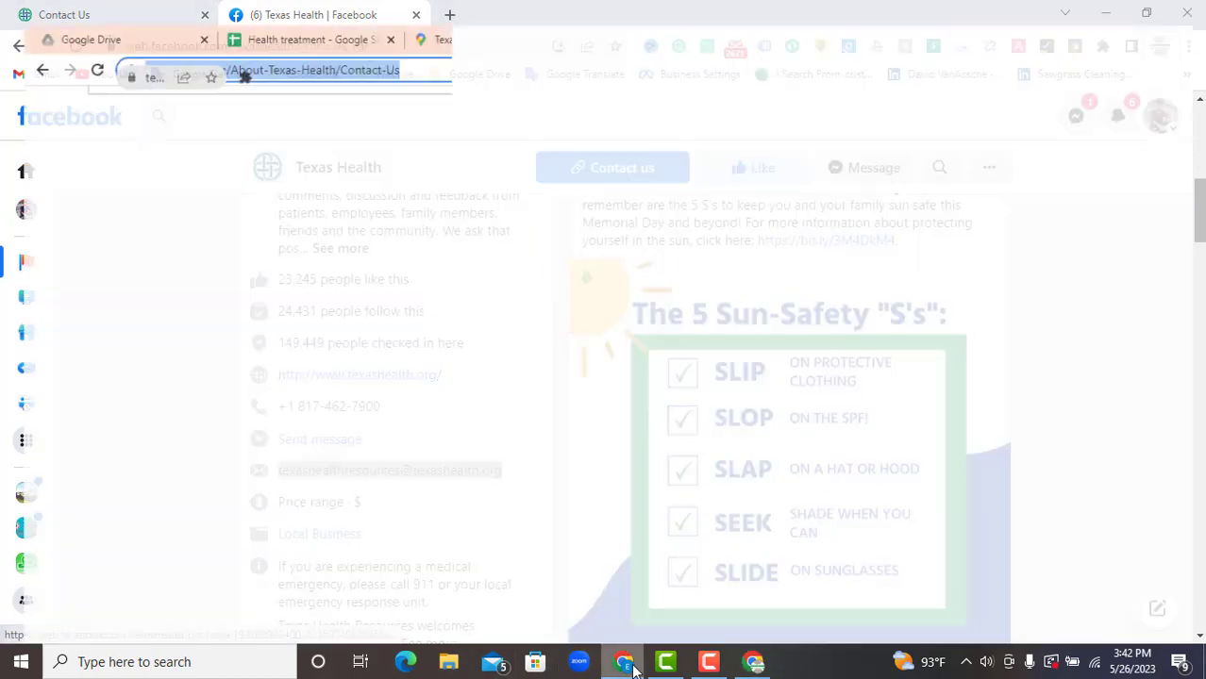
click(242, 9)
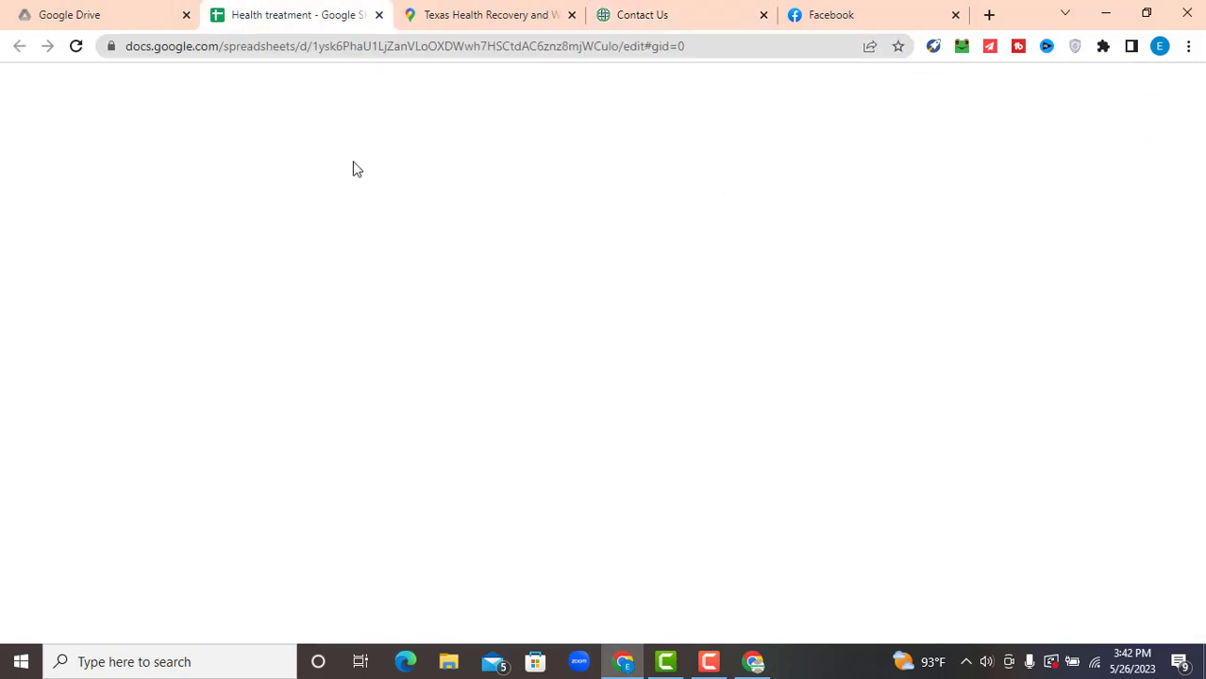
text(https://www.texashealth.org/)
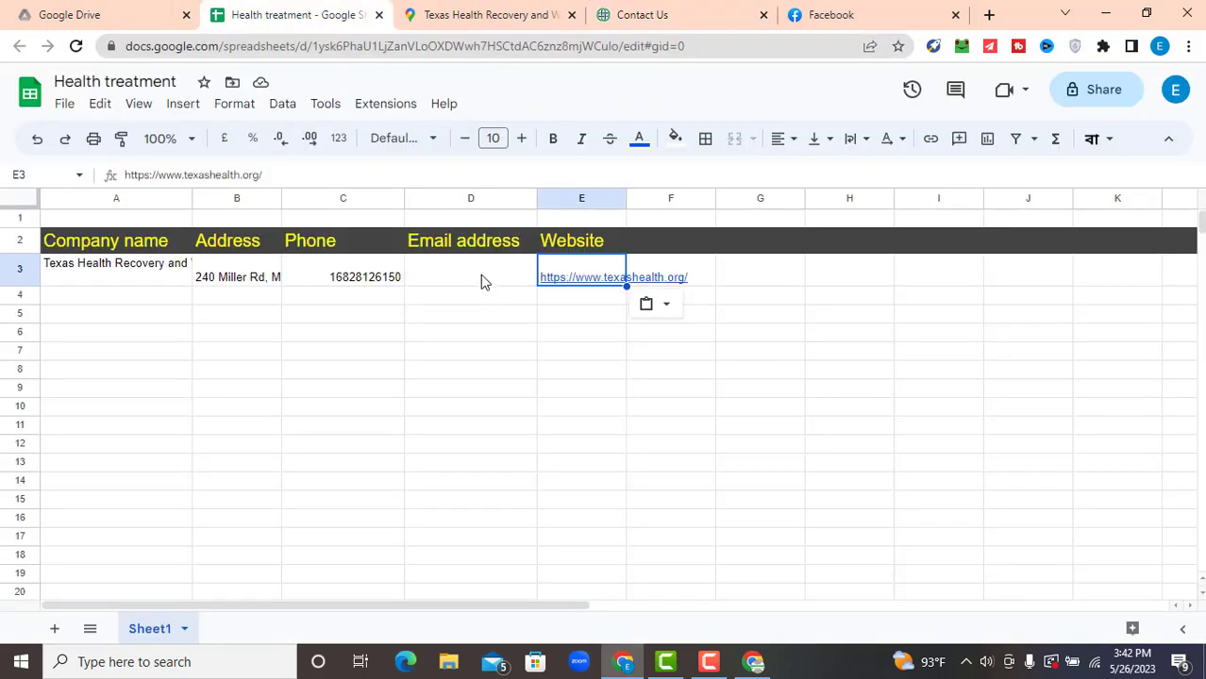
click(463, 283)
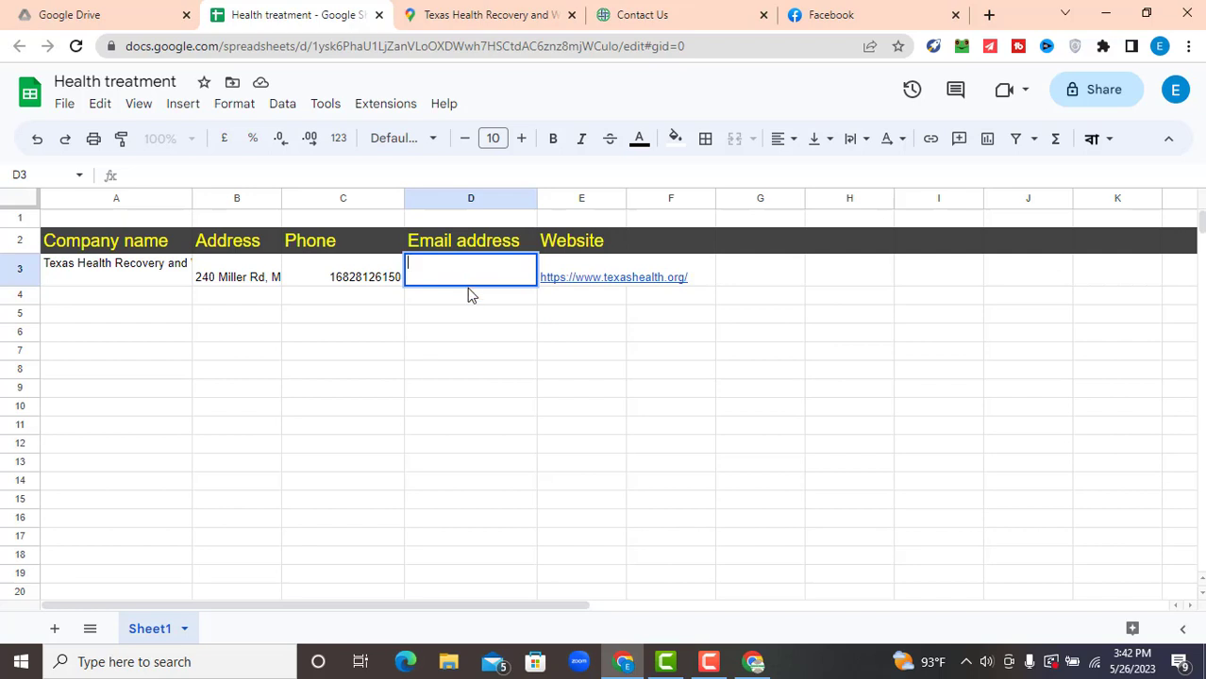
key(ctrl+v)
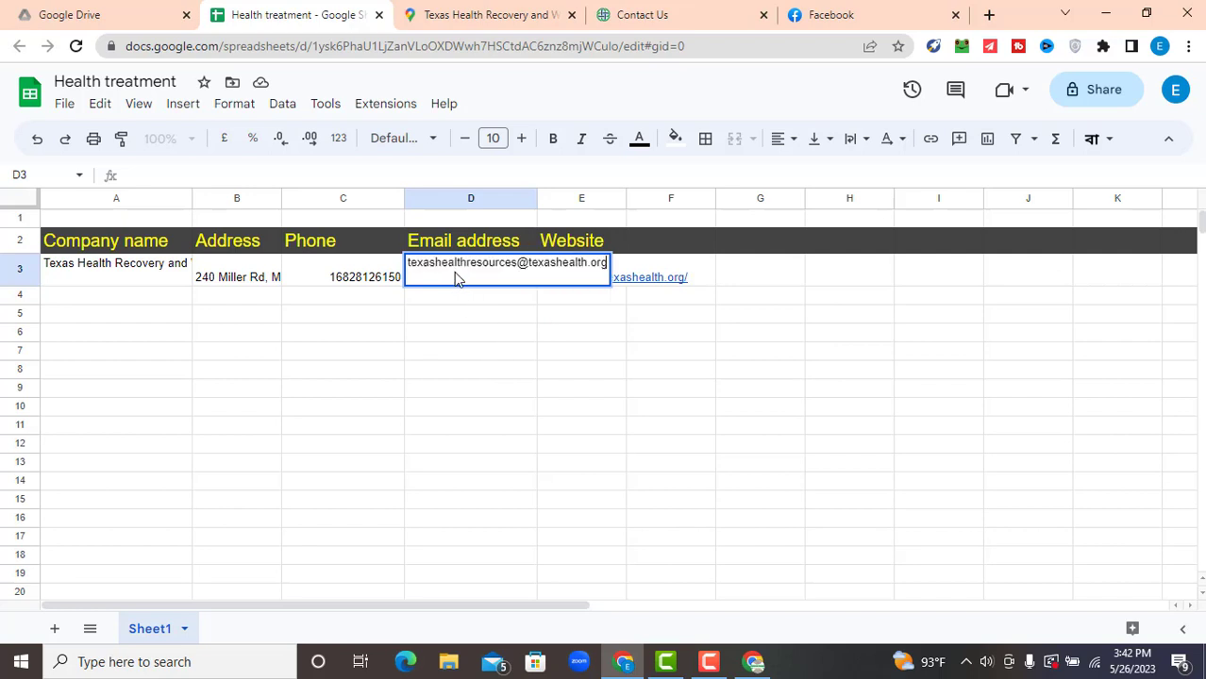
click(478, 339)
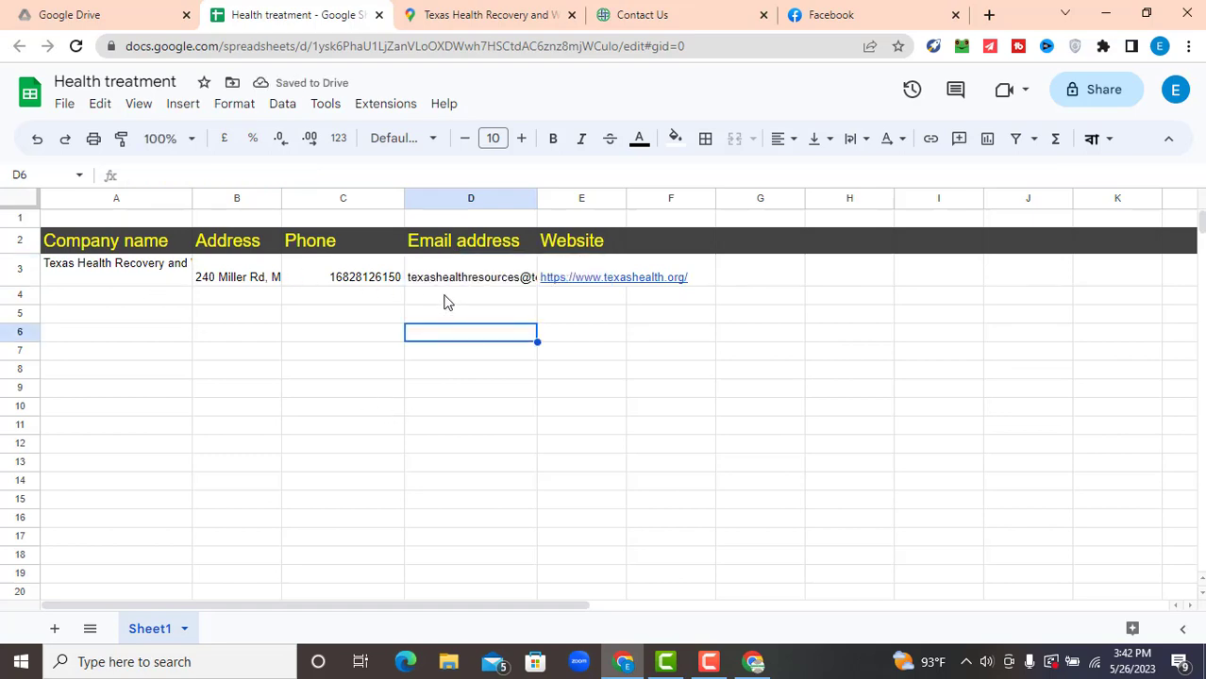
- Copy the name Willow Springs Recovery - by Sunshine Behavioral Health from its Google Maps listing into Company name cell A4
click(468, 19)
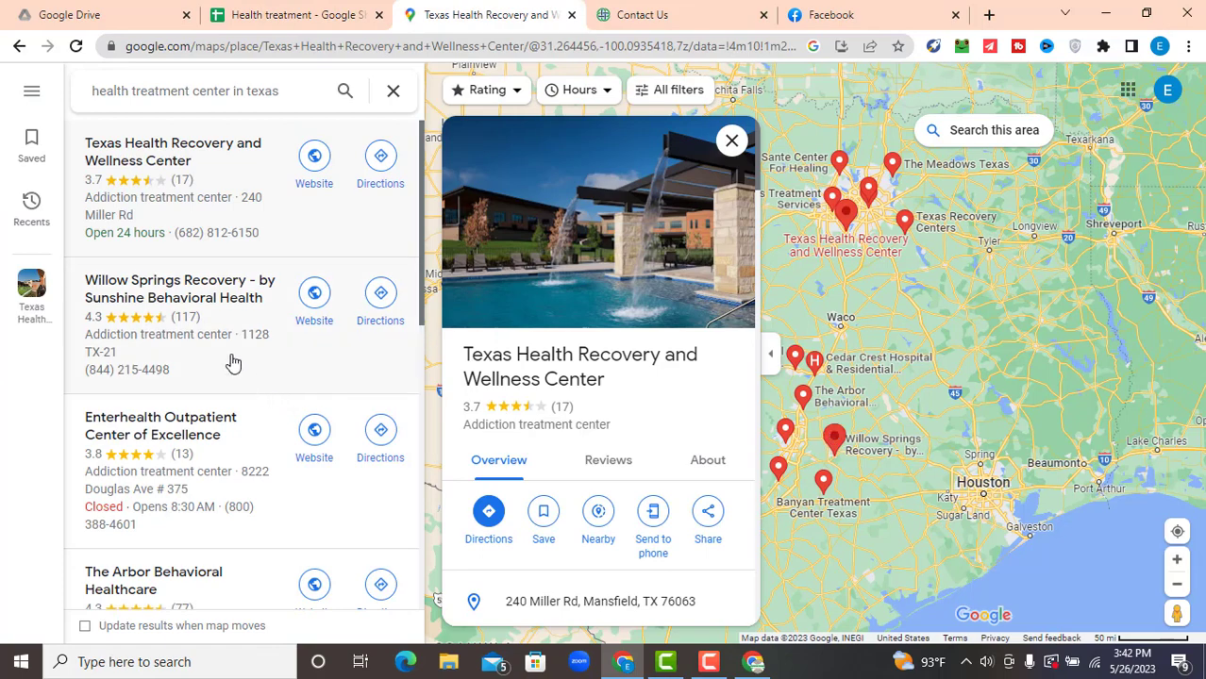
click(193, 319)
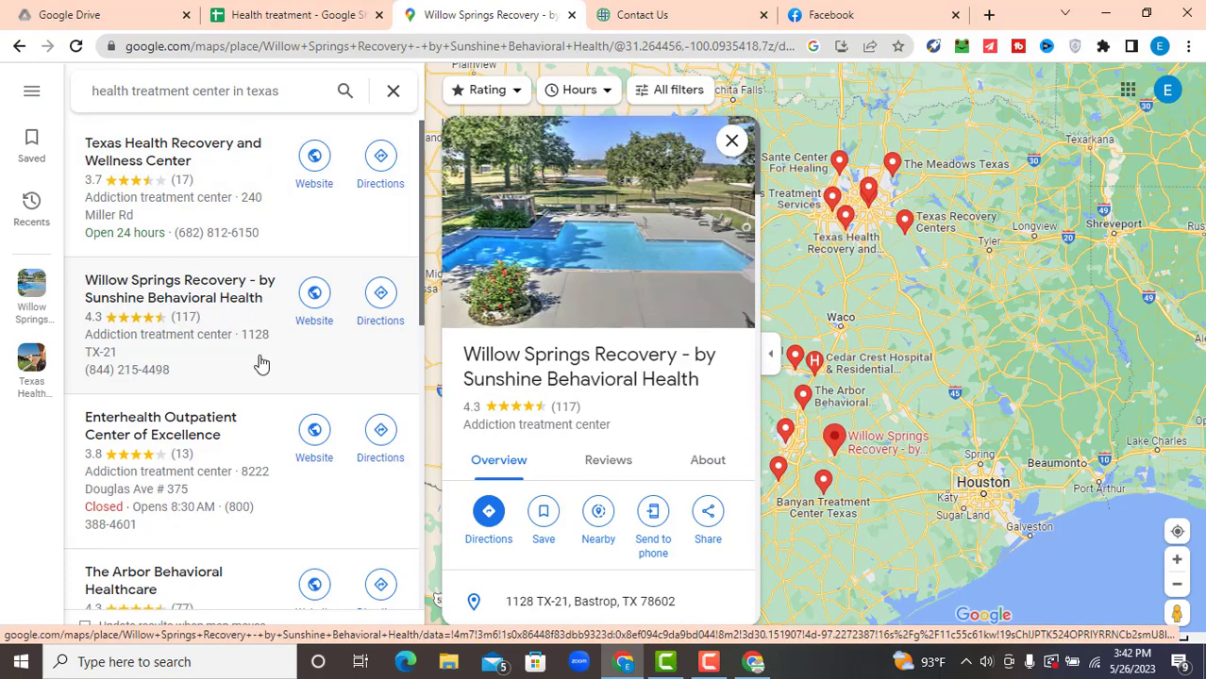
triple_click(608, 377)
key(ctrl+c)
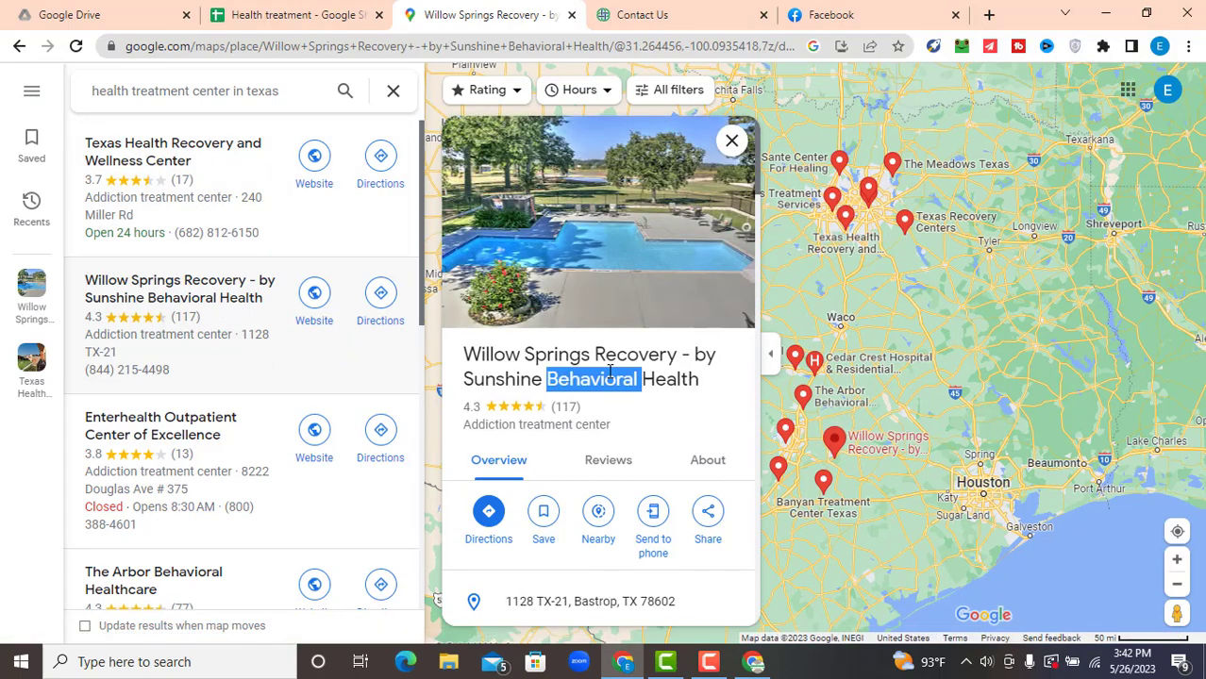
click(282, 14)
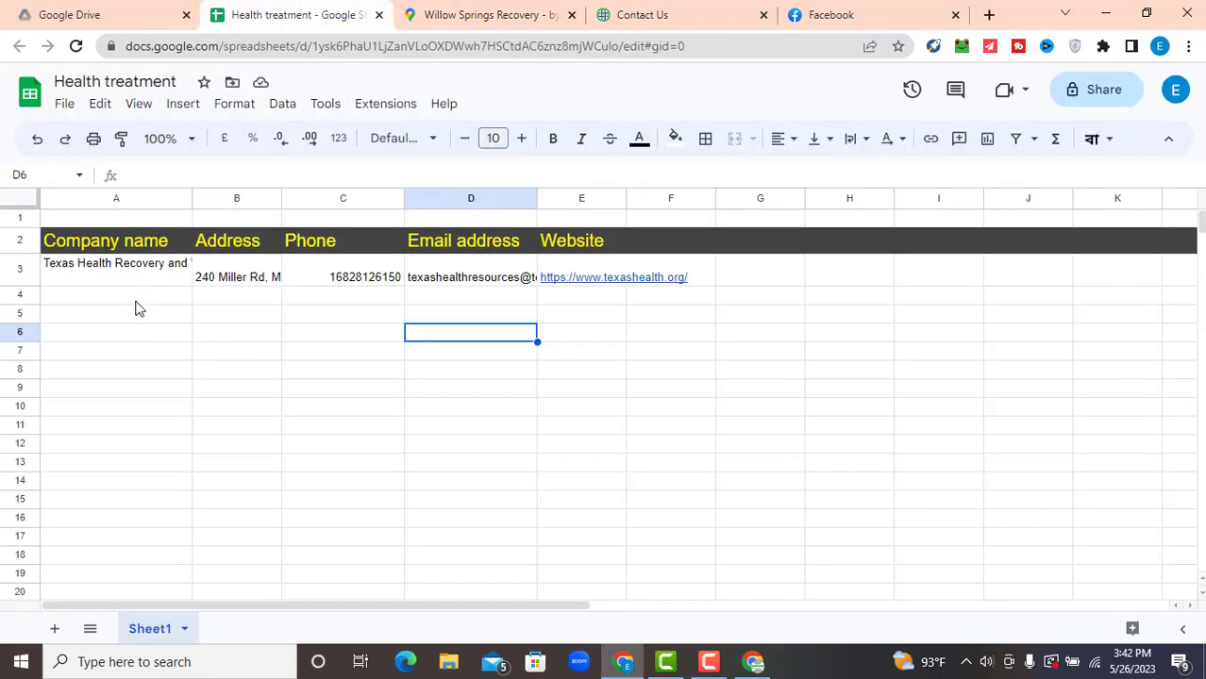
double_click(140, 296)
key(ctrl+v)
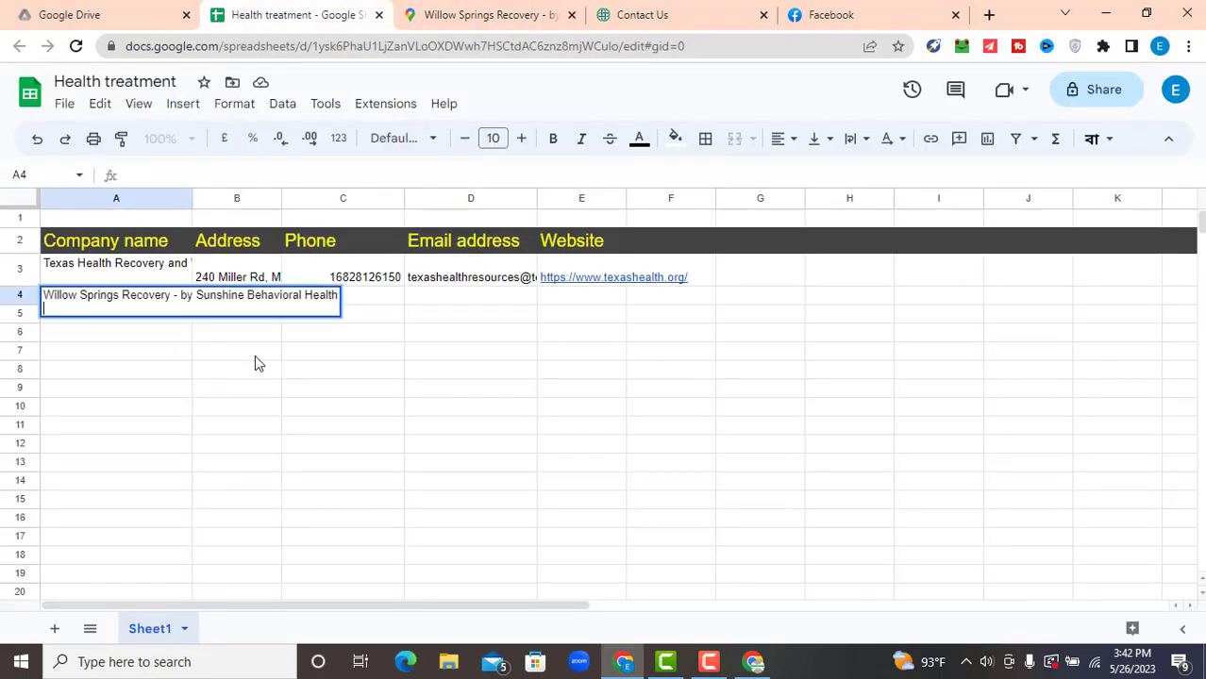
click(255, 363)
- Copy the Willow Springs street address from its Google Maps listing into Address cell B4
click(445, 13)
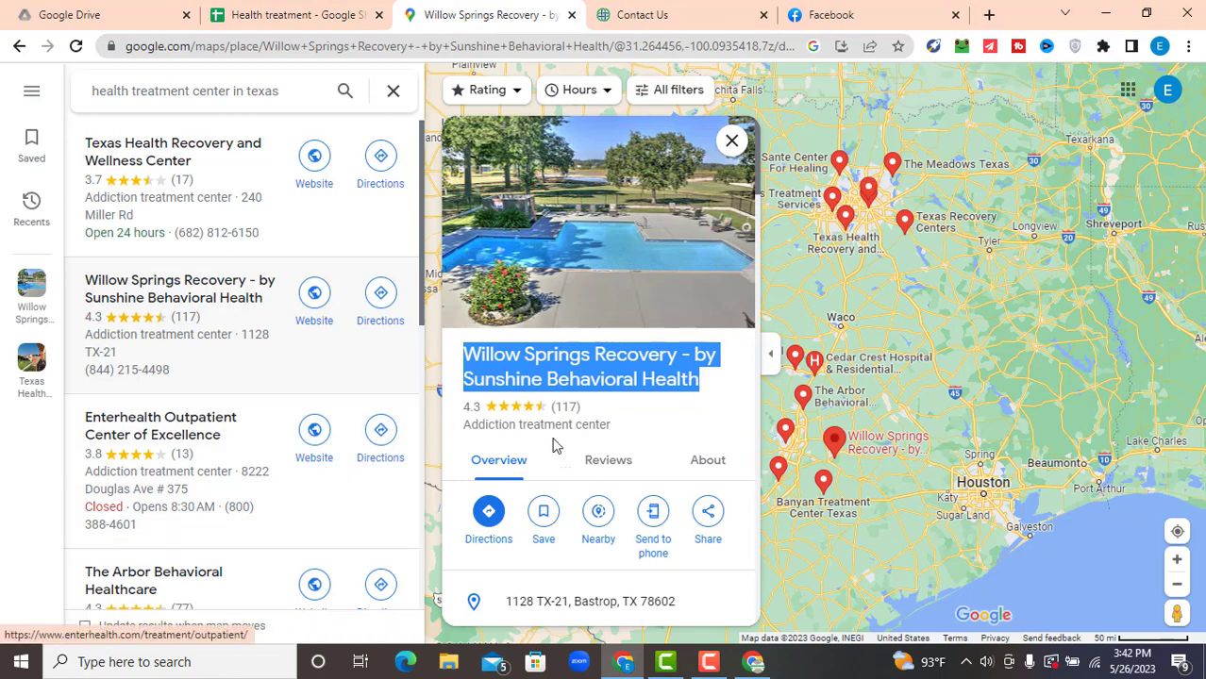
scroll(566, 443, down, 2)
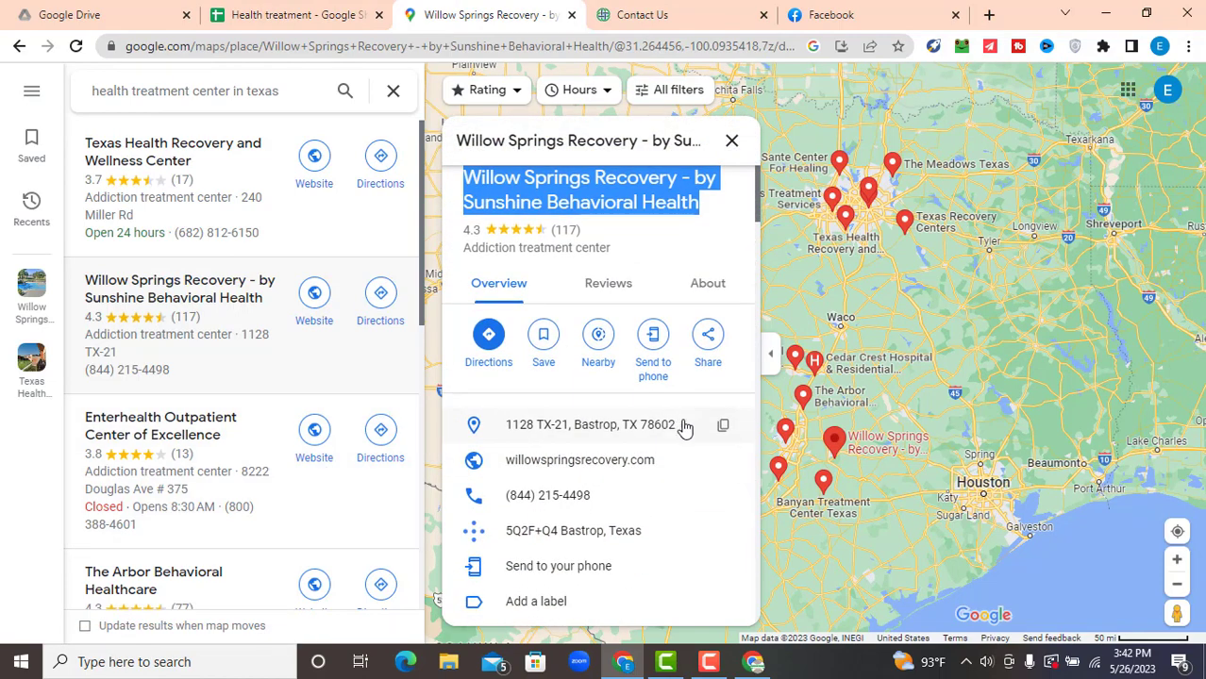
click(724, 426)
click(288, 14)
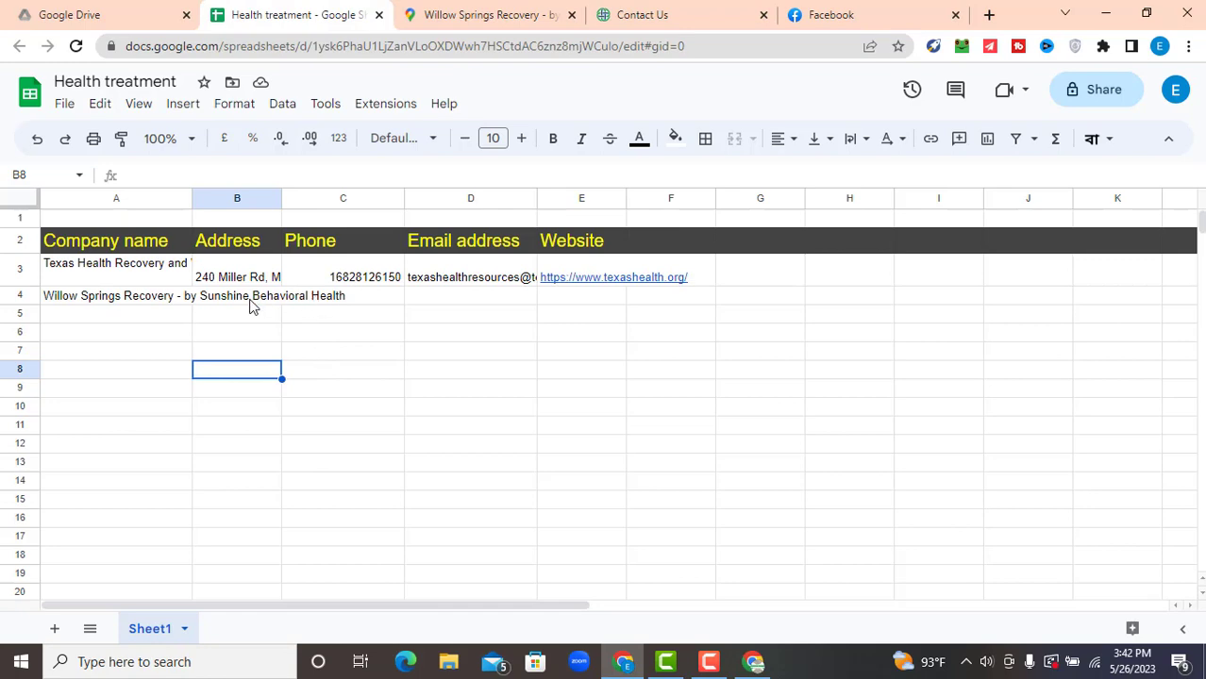
double_click(250, 304)
key(ctrl+v)
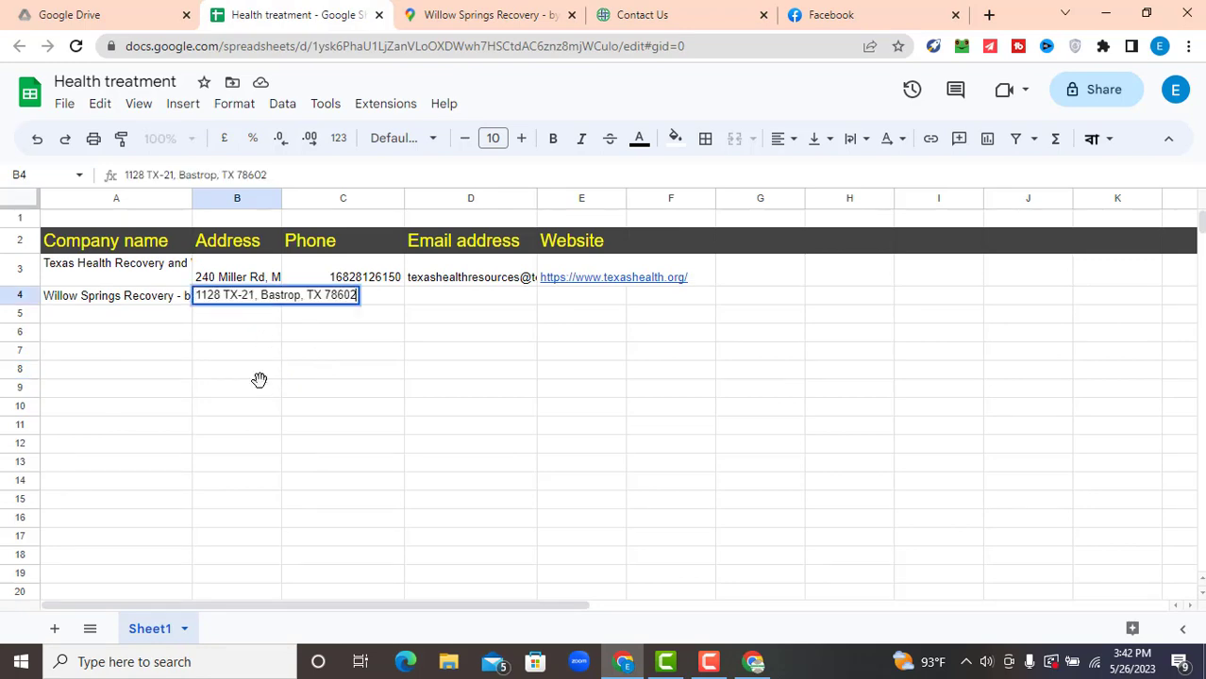
click(260, 387)
- Copy the Willow Springs phone number from Google Maps, strip its leading plus sign in a new tab, and paste it into Phone cell C4
click(484, 12)
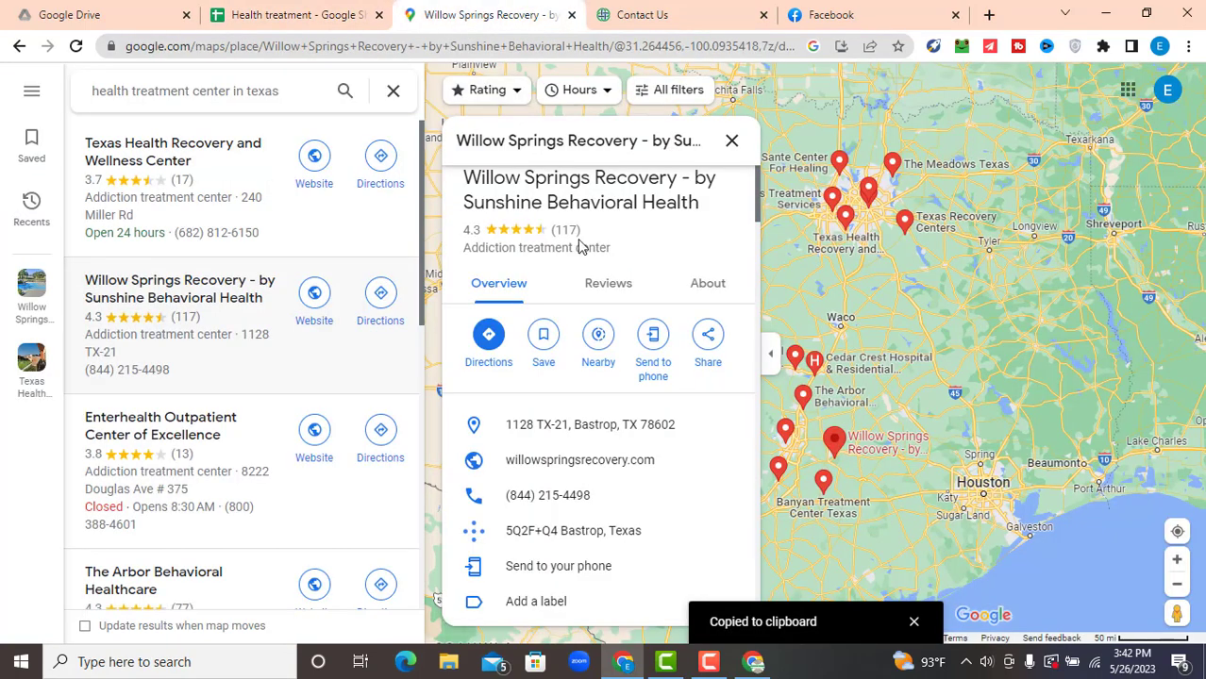
click(697, 498)
click(989, 14)
key(ctrl+v)
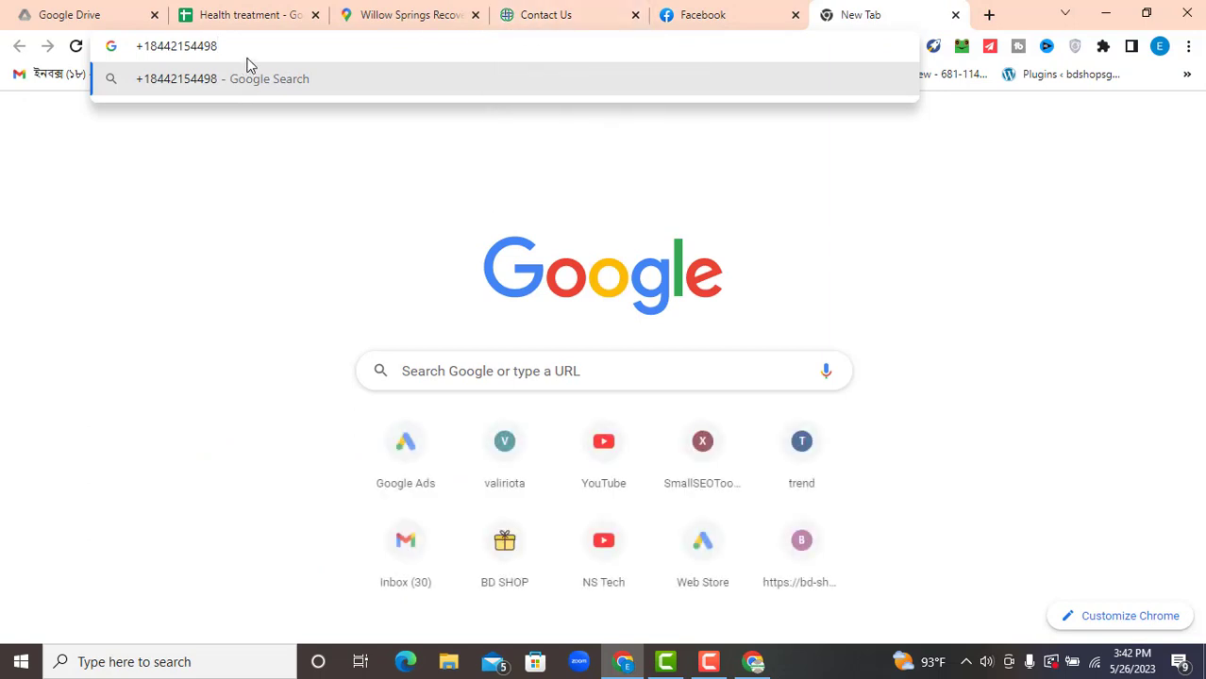
drag(143, 45, 246, 50)
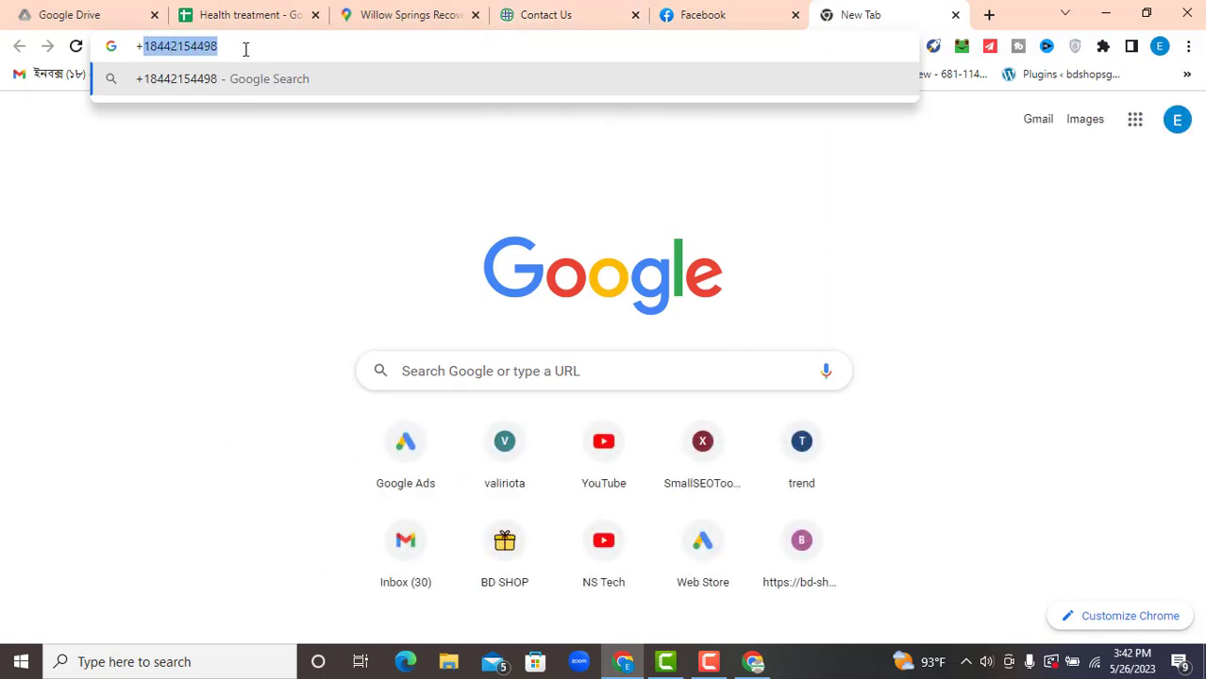
key(ctrl+x)
click(241, 14)
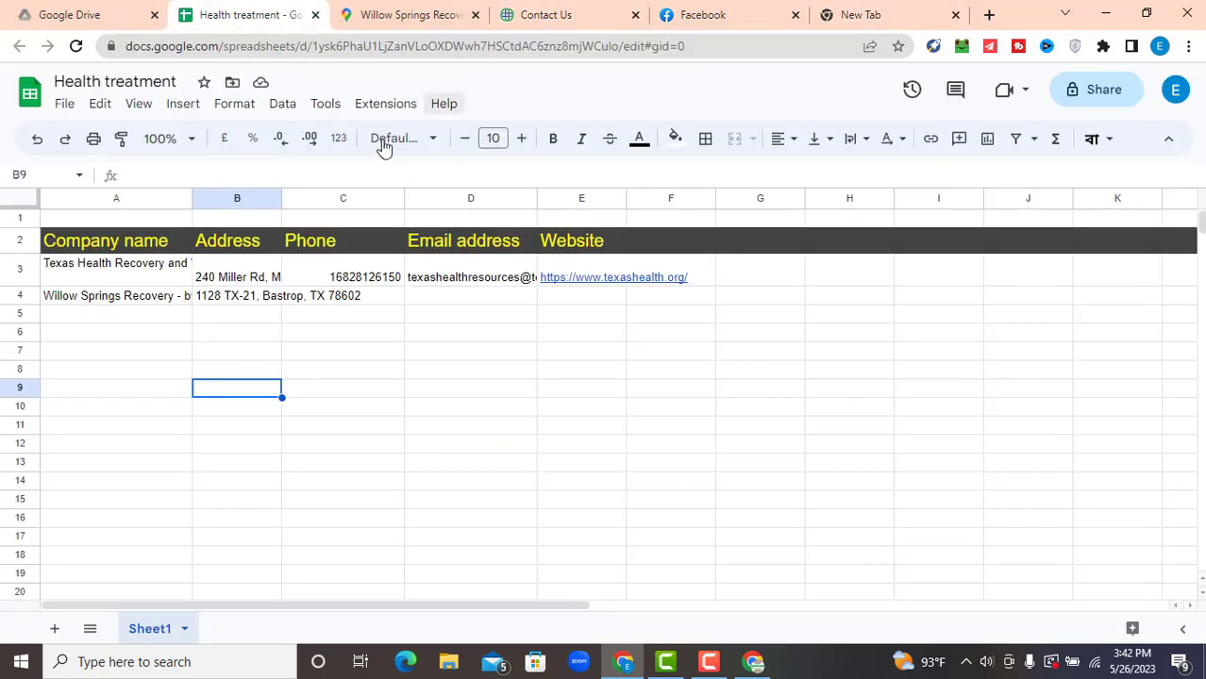
click(389, 303)
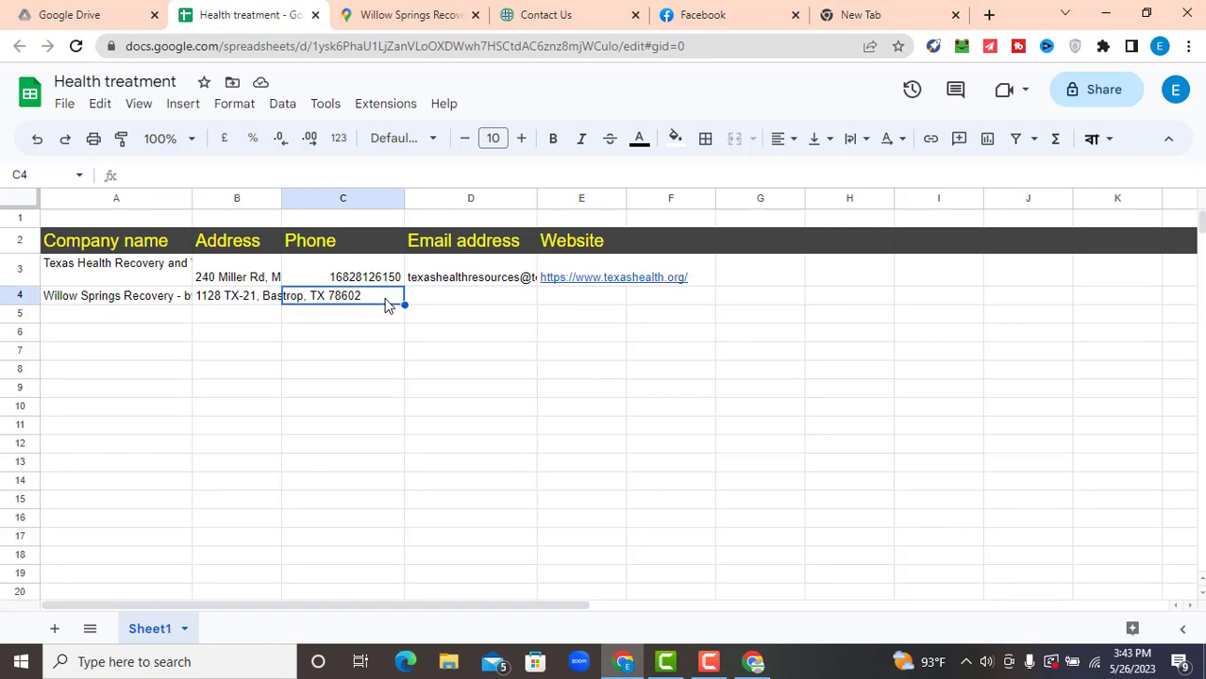
key(ctrl+v)
click(351, 369)
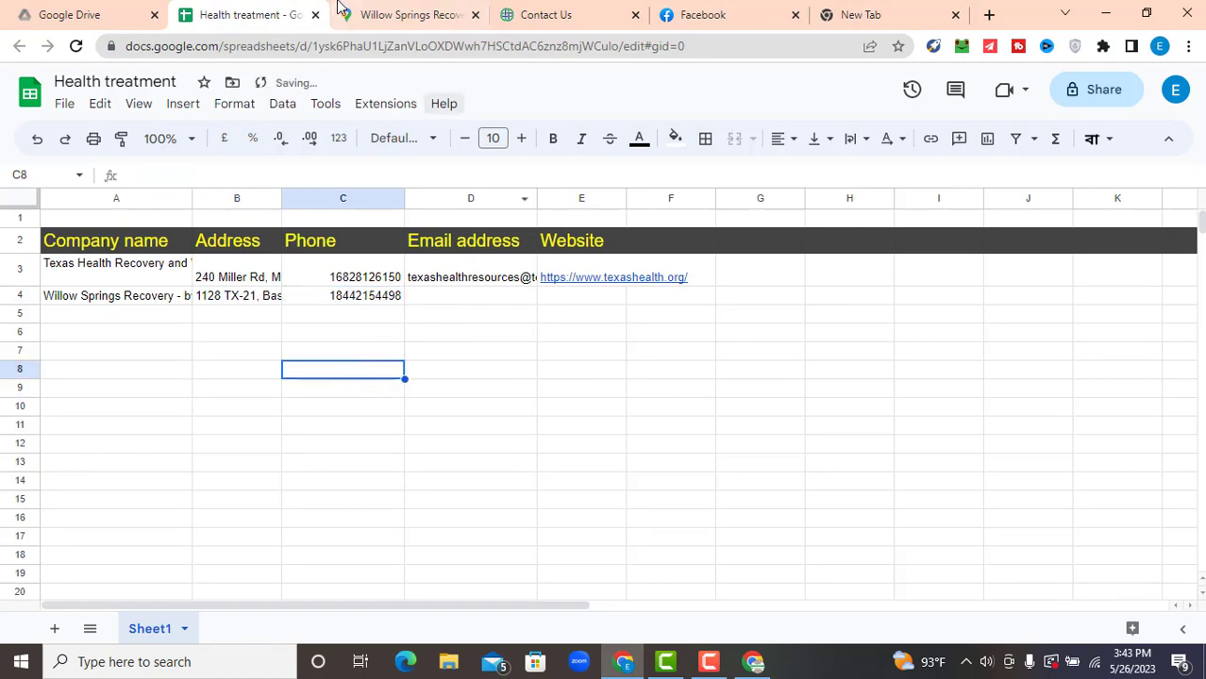
- Open the Willow Springs Recovery website from its Google Maps listing and close the old Contact Us and Facebook tabs
click(424, 14)
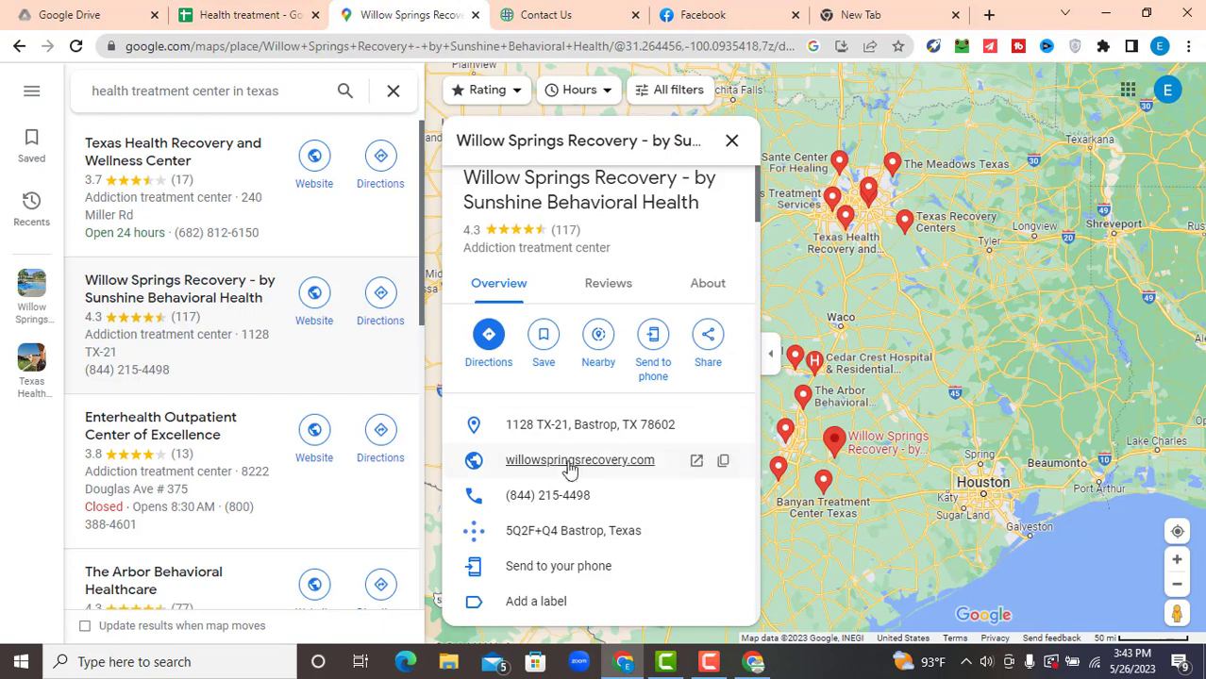
click(319, 307)
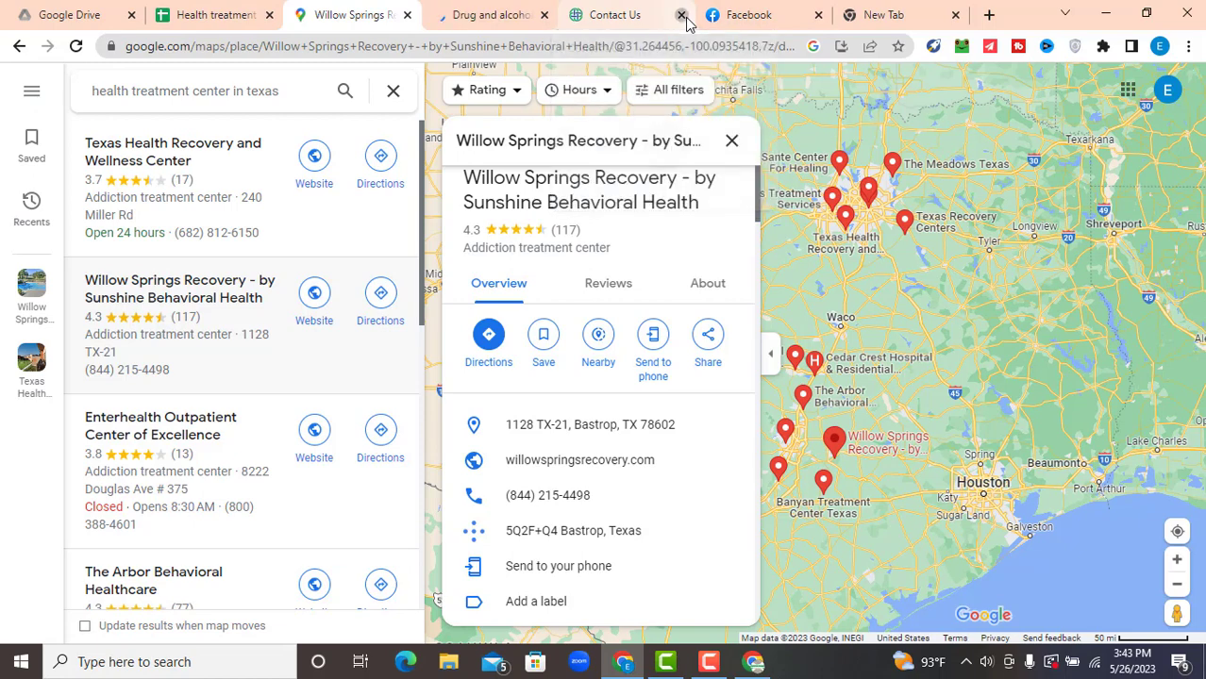
click(681, 15)
click(681, 15)
click(481, 15)
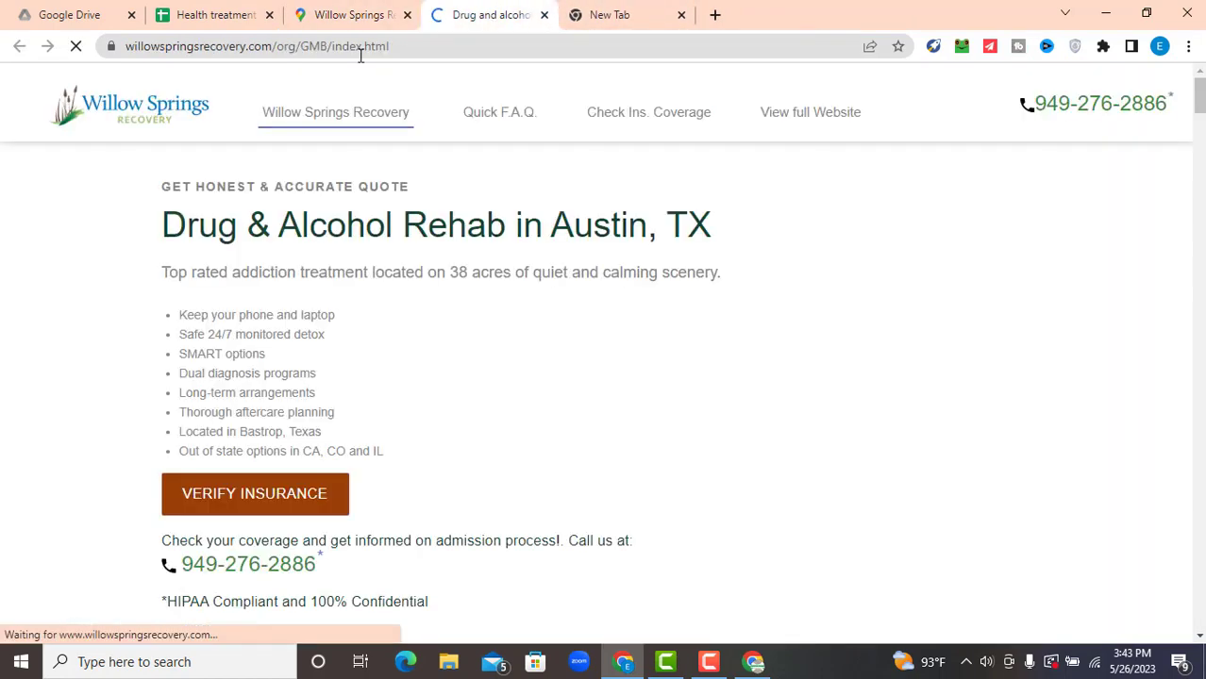
- Copy the Willow Springs page's full web address into Website cell E4 of the sheet
click(248, 46)
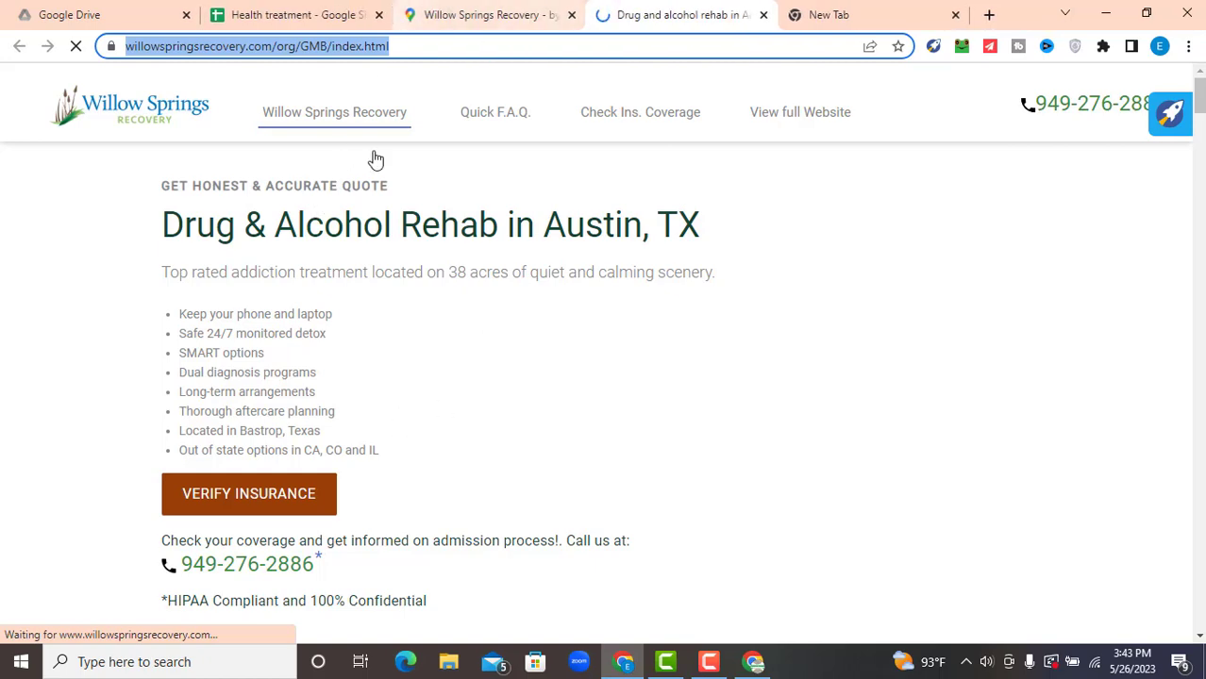
scroll(462, 520, down, 3)
click(279, 14)
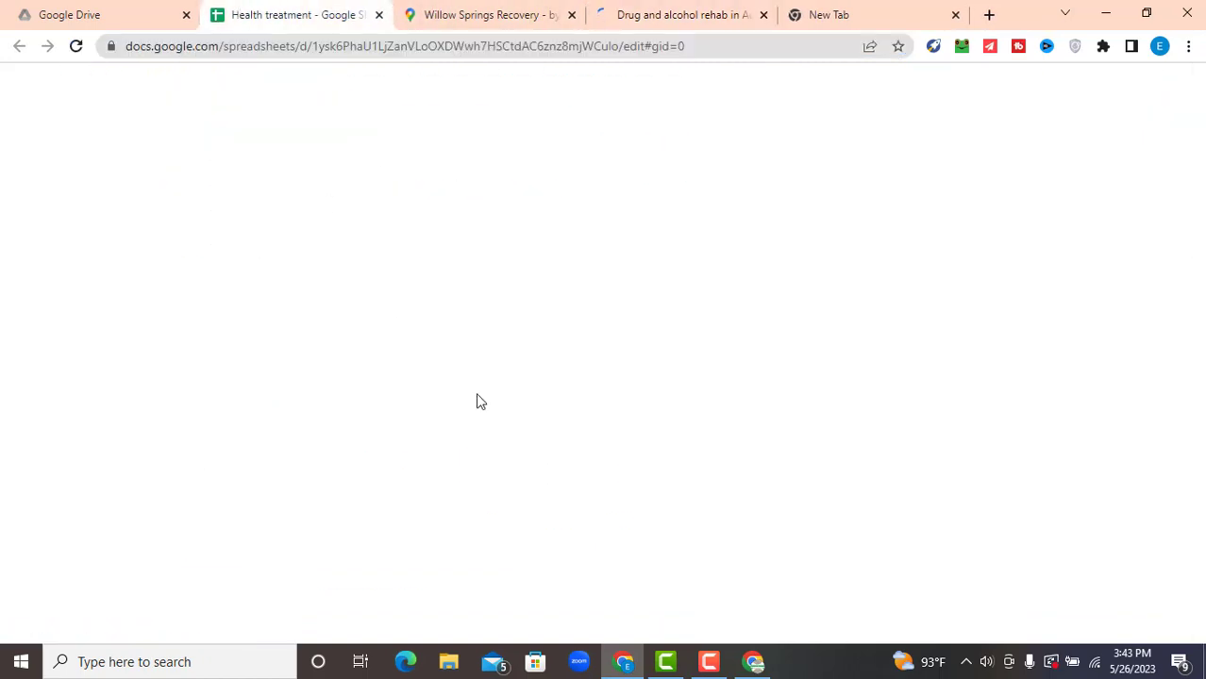
click(556, 298)
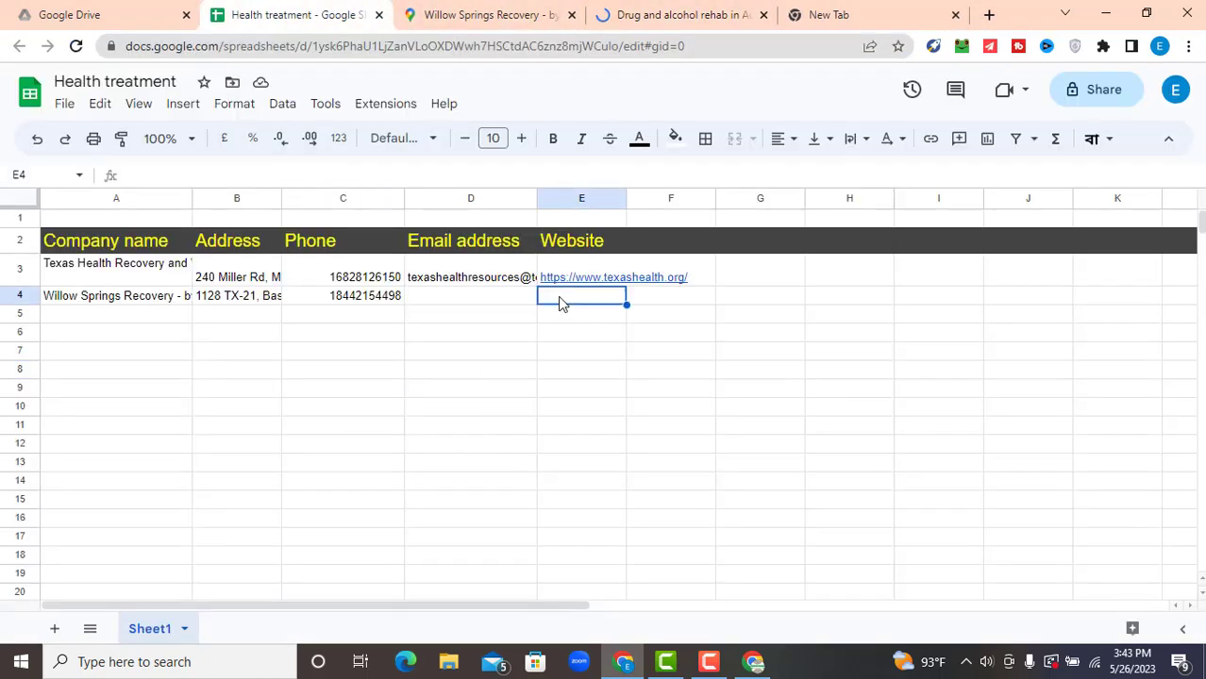
key(ctrl+v)
- Look through the Willow Springs Recovery landing page for an email address
click(630, 9)
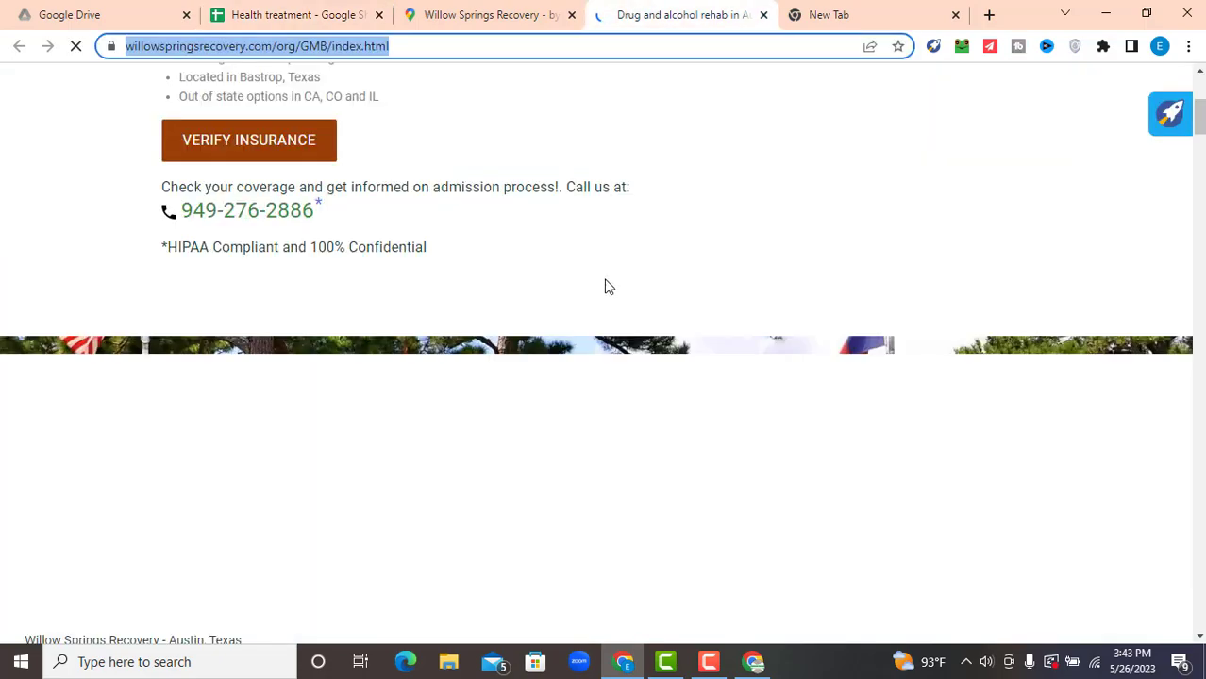
scroll(606, 283, down, 10)
scroll(604, 397, down, 20)
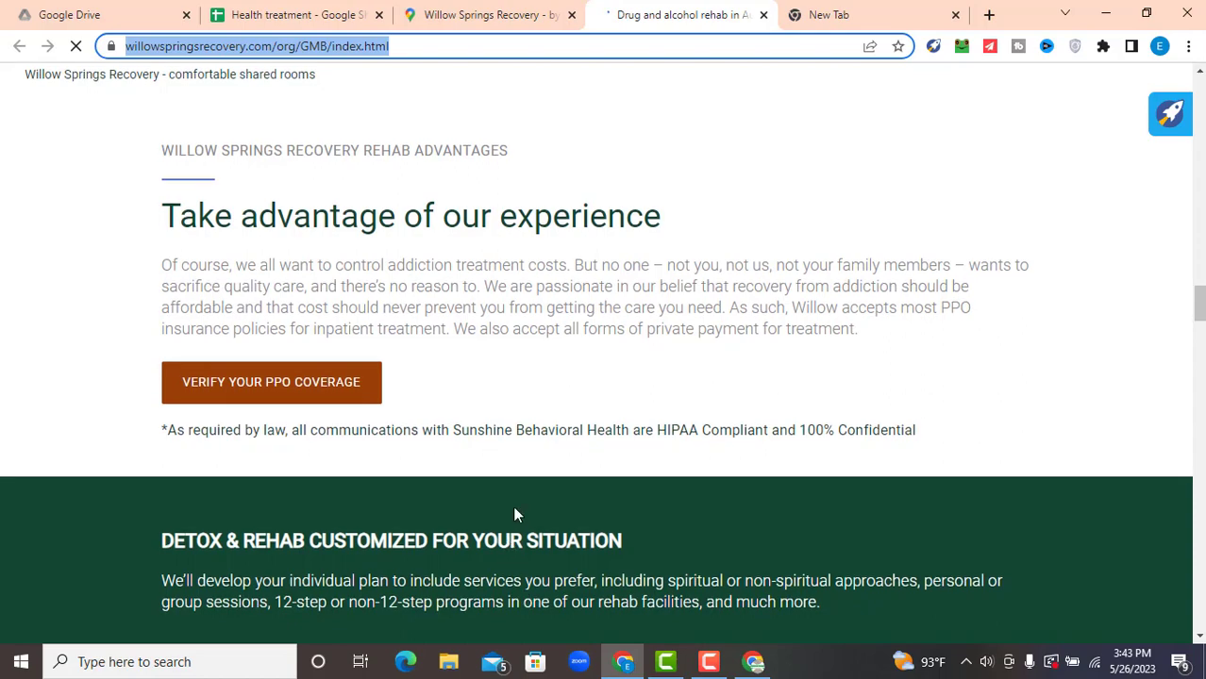
scroll(521, 472, up, 10)
scroll(560, 478, up, 20)
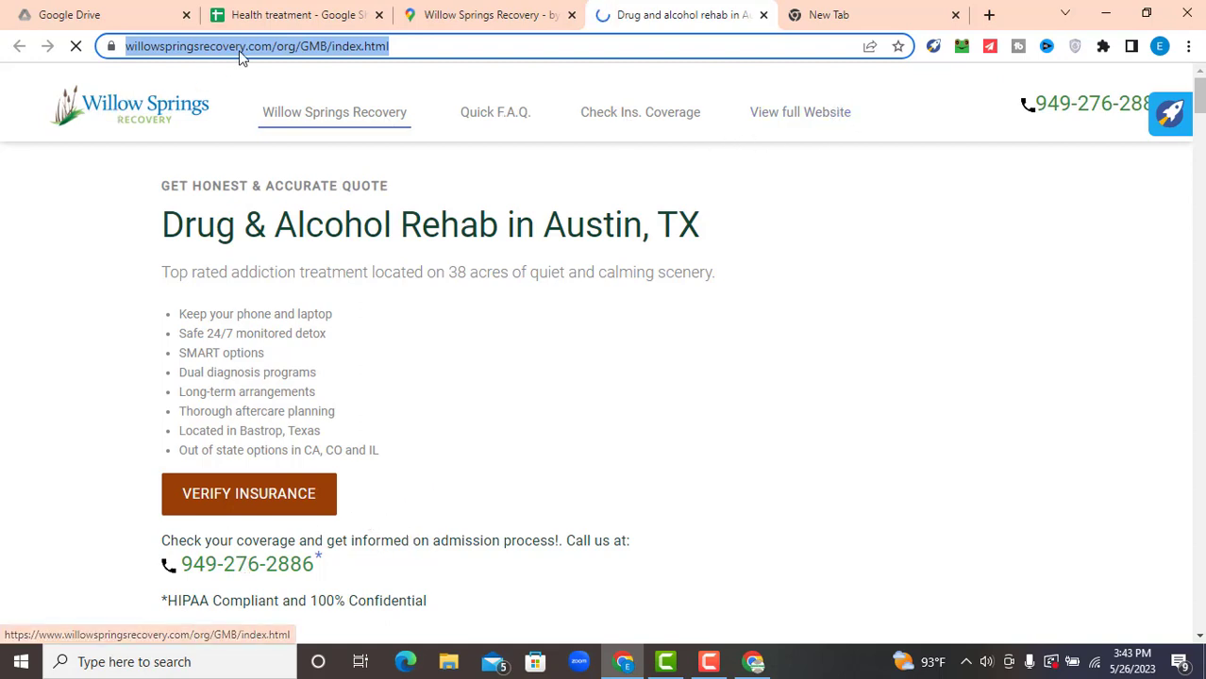
click(318, 52)
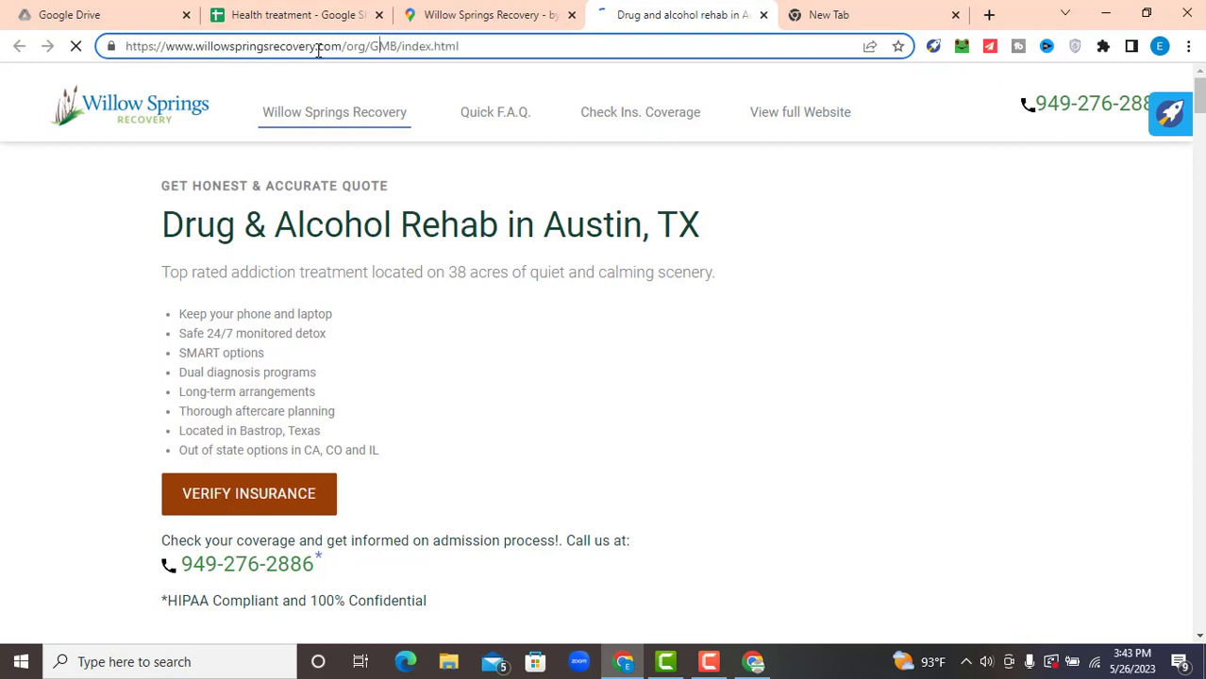
drag(369, 46, 488, 47)
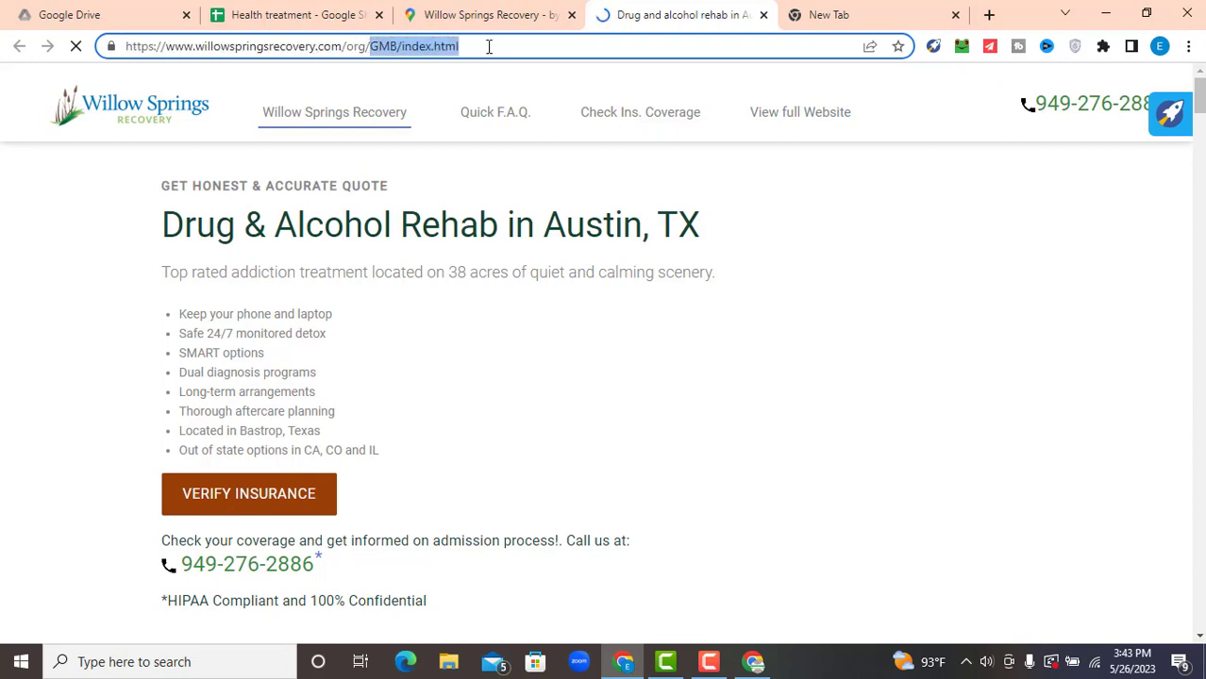
key(BackSpace)
key(BackSpace)
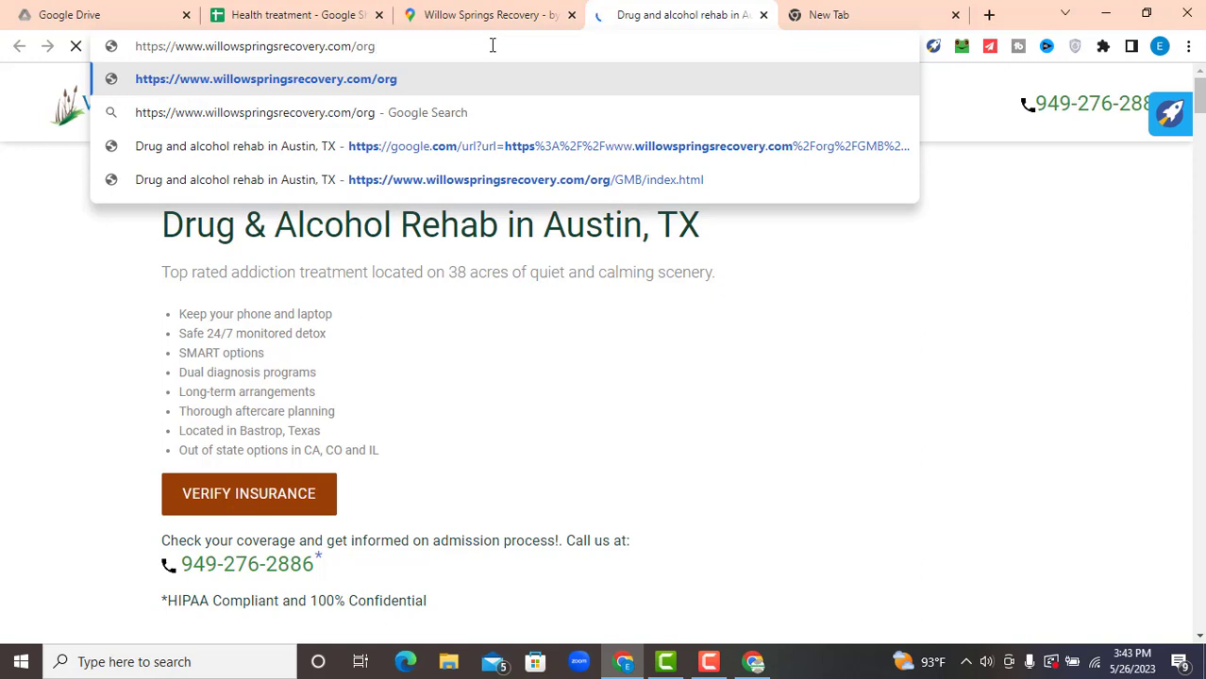
key(BackSpace)
key(BackSpace)
key(BackSpace)
key(BackSpace)
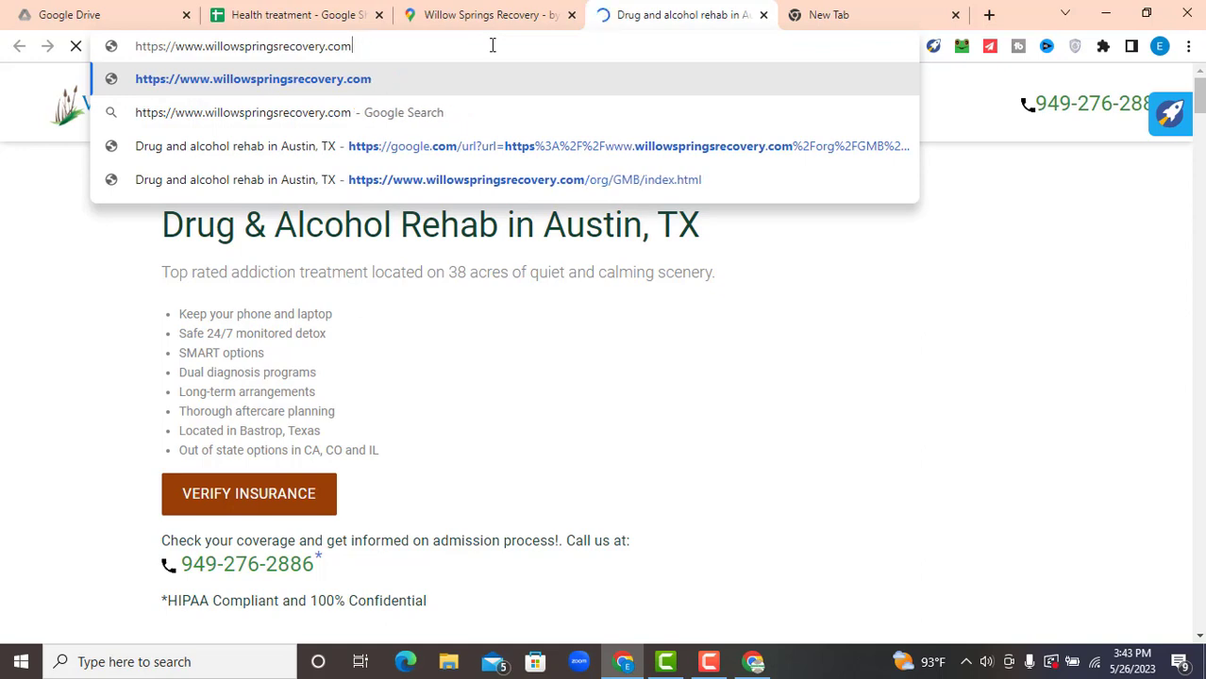
key(Return)
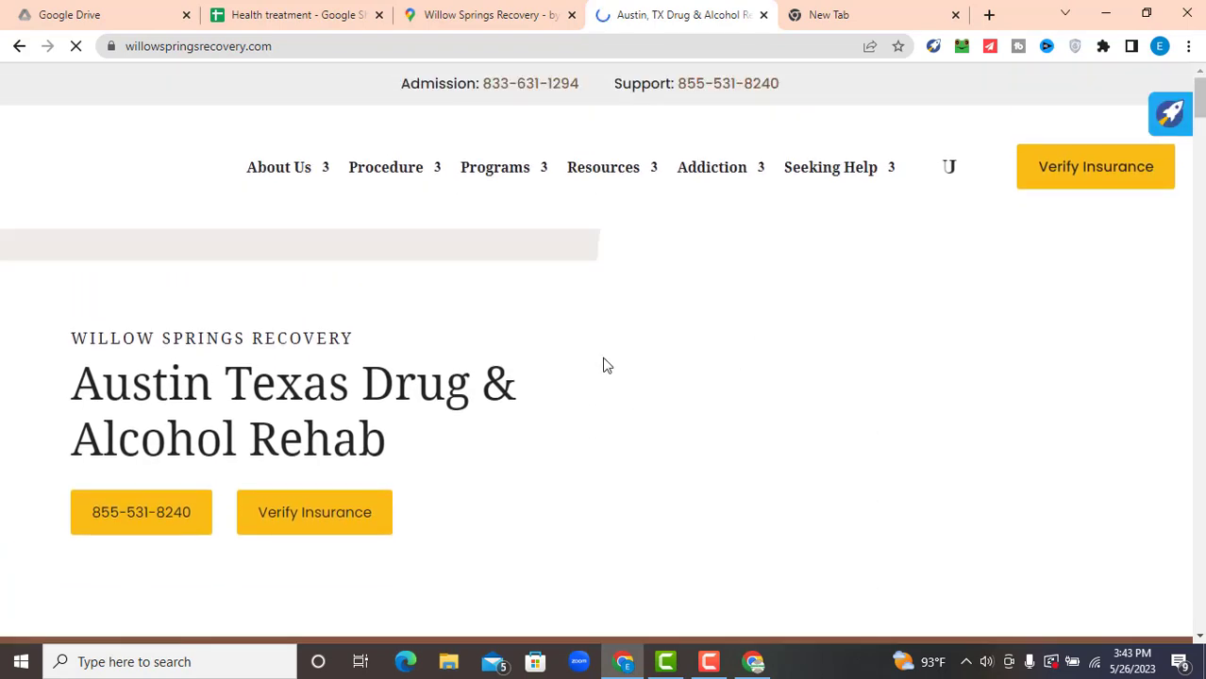
- Find the contact e-mail in the Willow Springs home page footer and copy it together with the address line below it
scroll(607, 366, down, 3)
scroll(604, 365, down, 3)
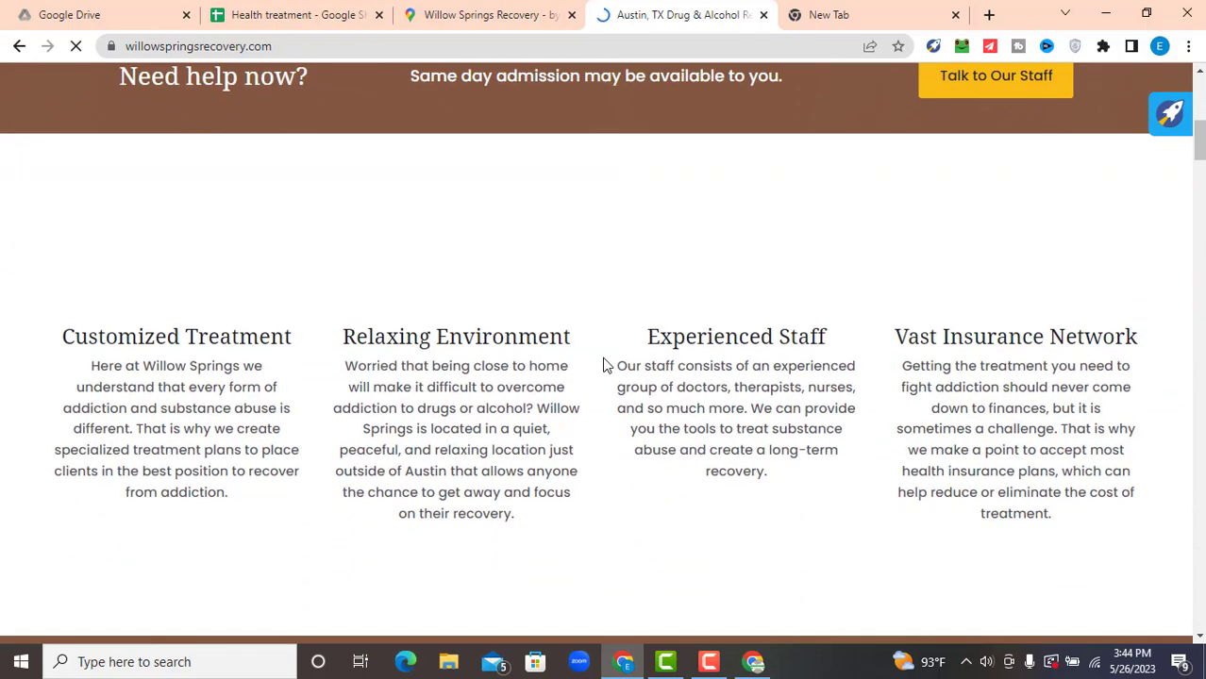
scroll(607, 366, down, 18)
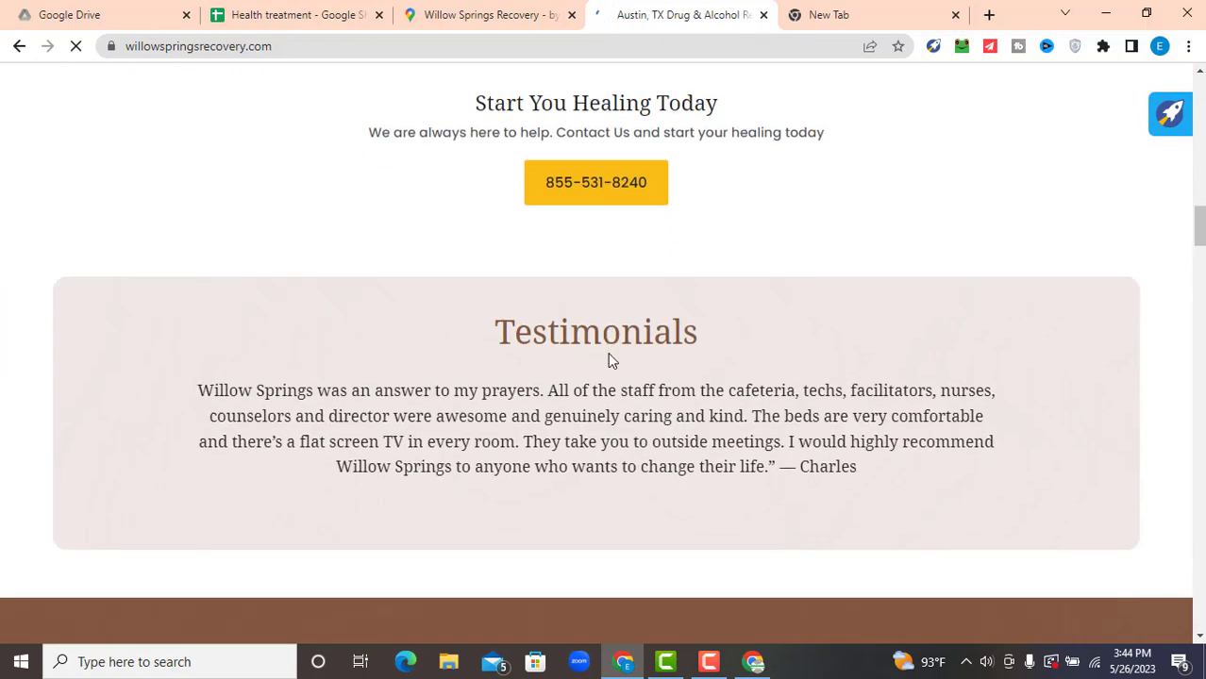
scroll(609, 358, down, 15)
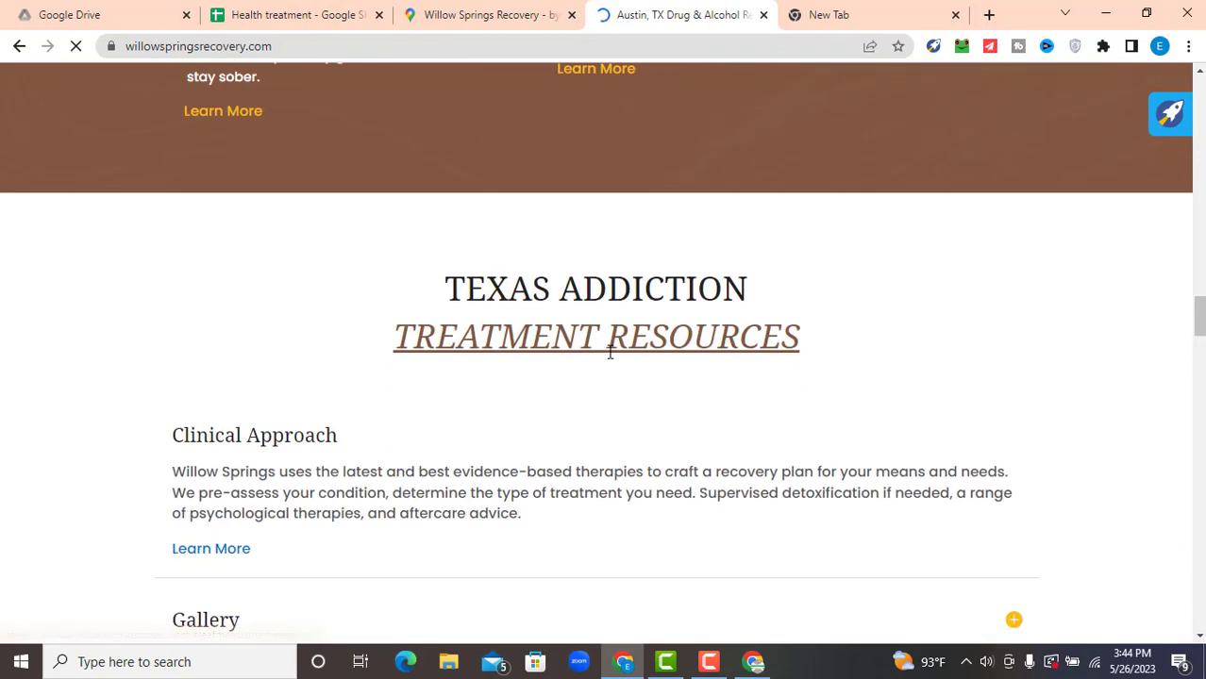
scroll(525, 339, down, 12)
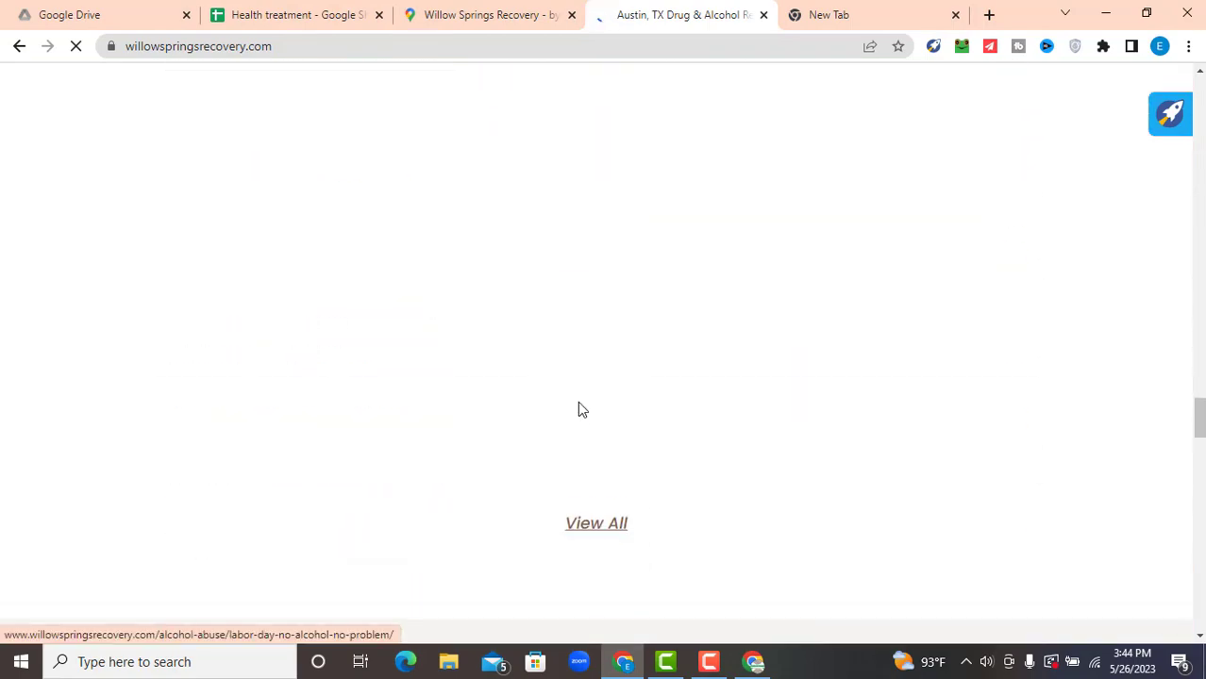
scroll(580, 386, down, 8)
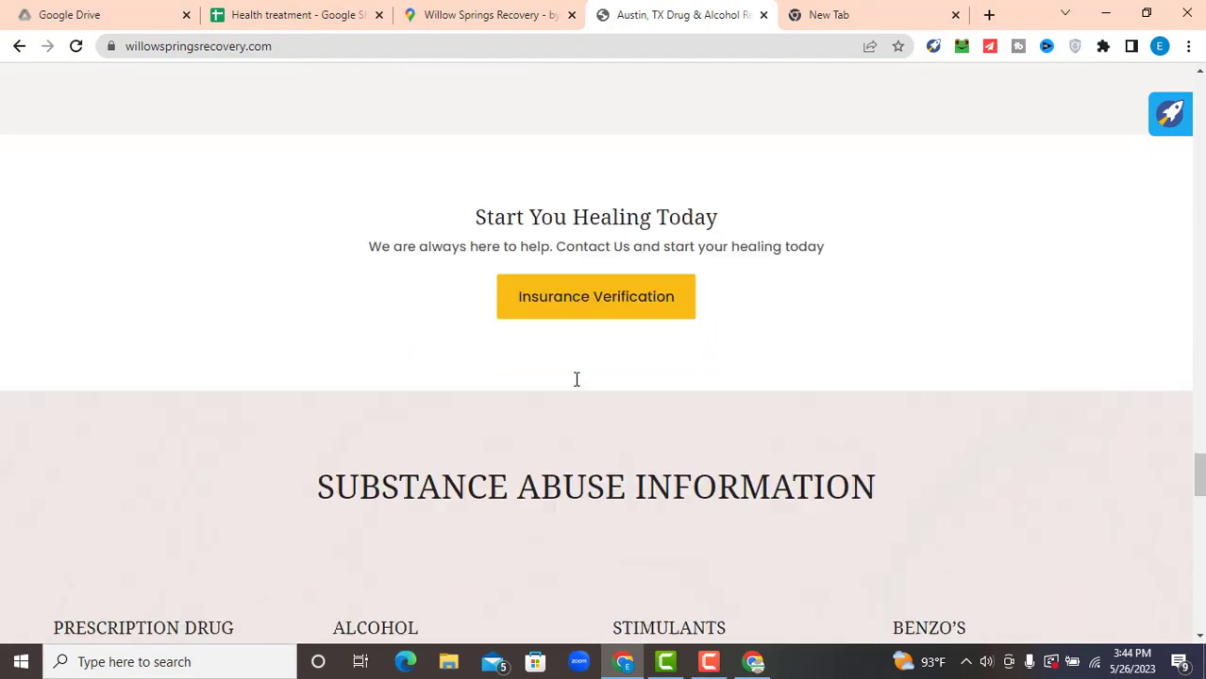
scroll(581, 377, down, 12)
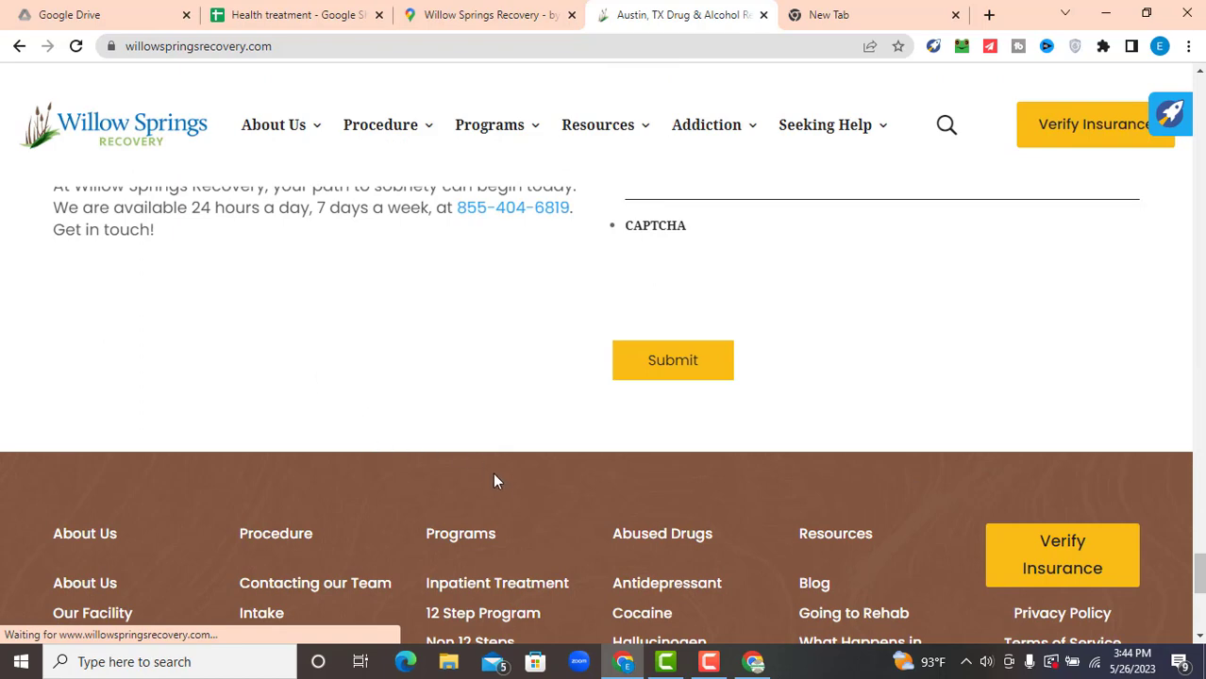
scroll(493, 481, down, 5)
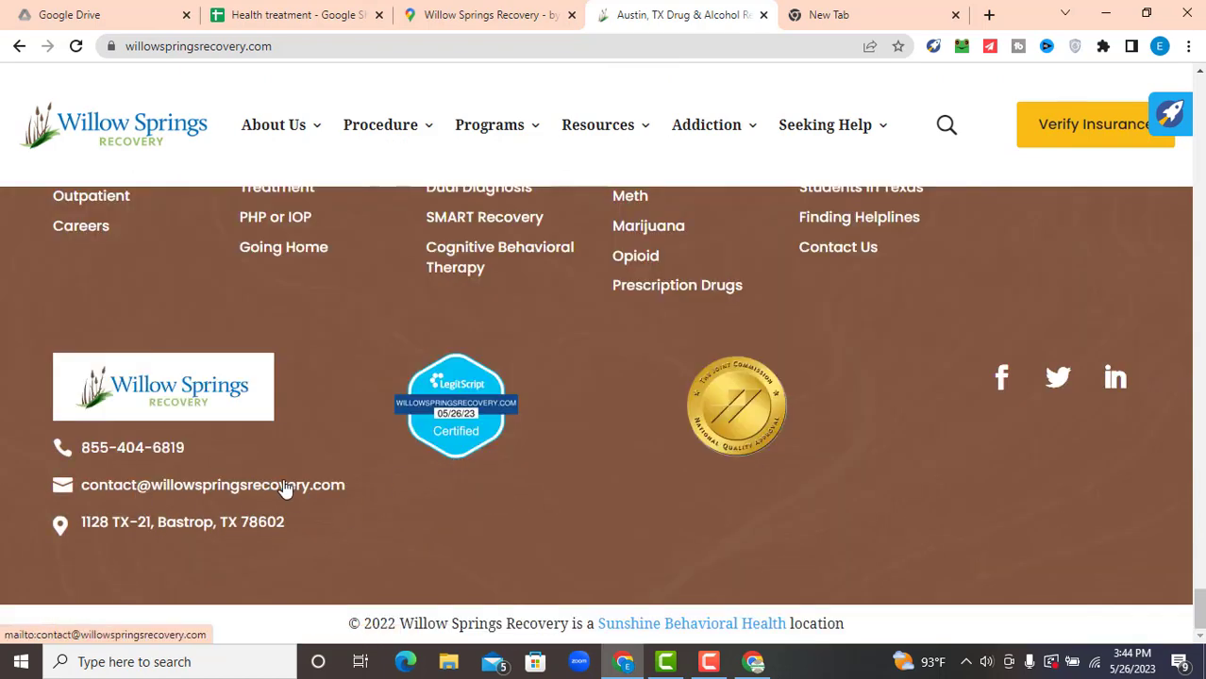
drag(369, 492, 163, 490)
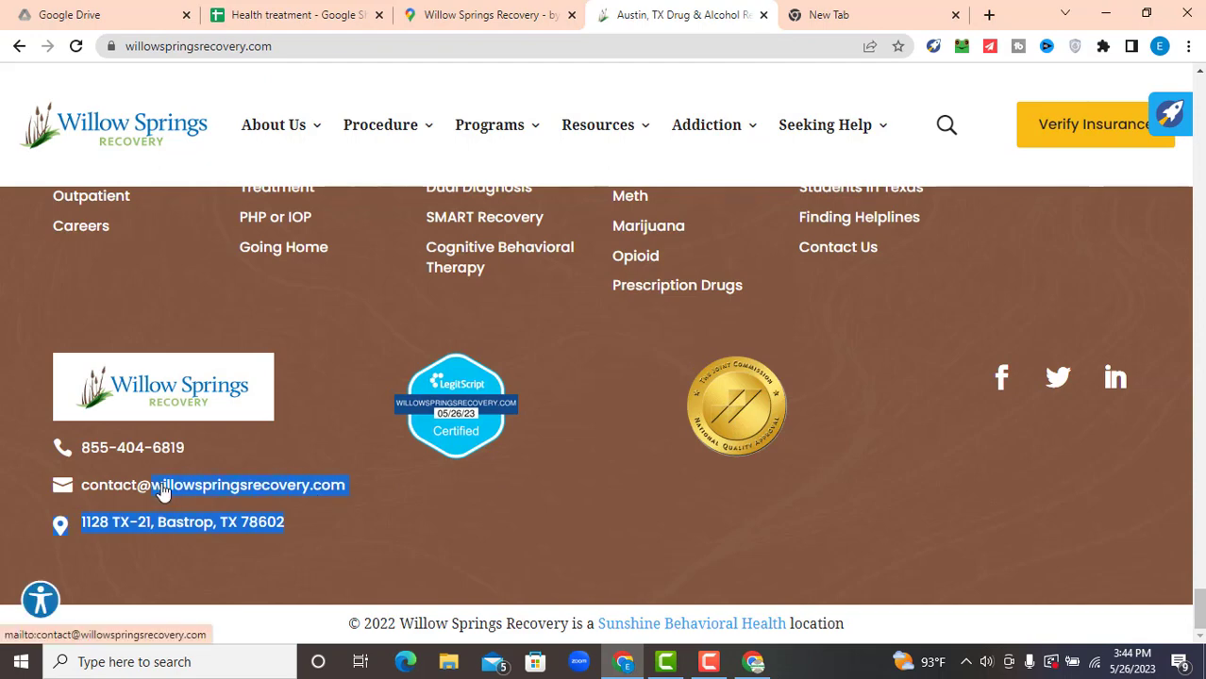
click(384, 492)
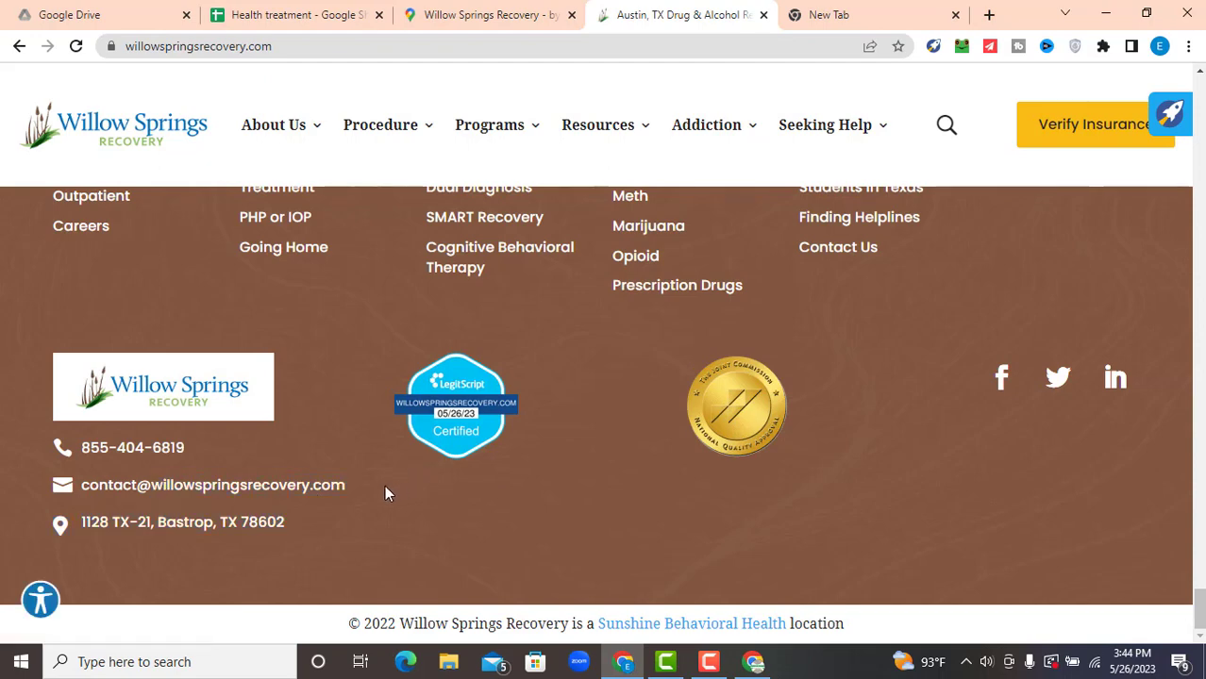
drag(384, 493, 208, 490)
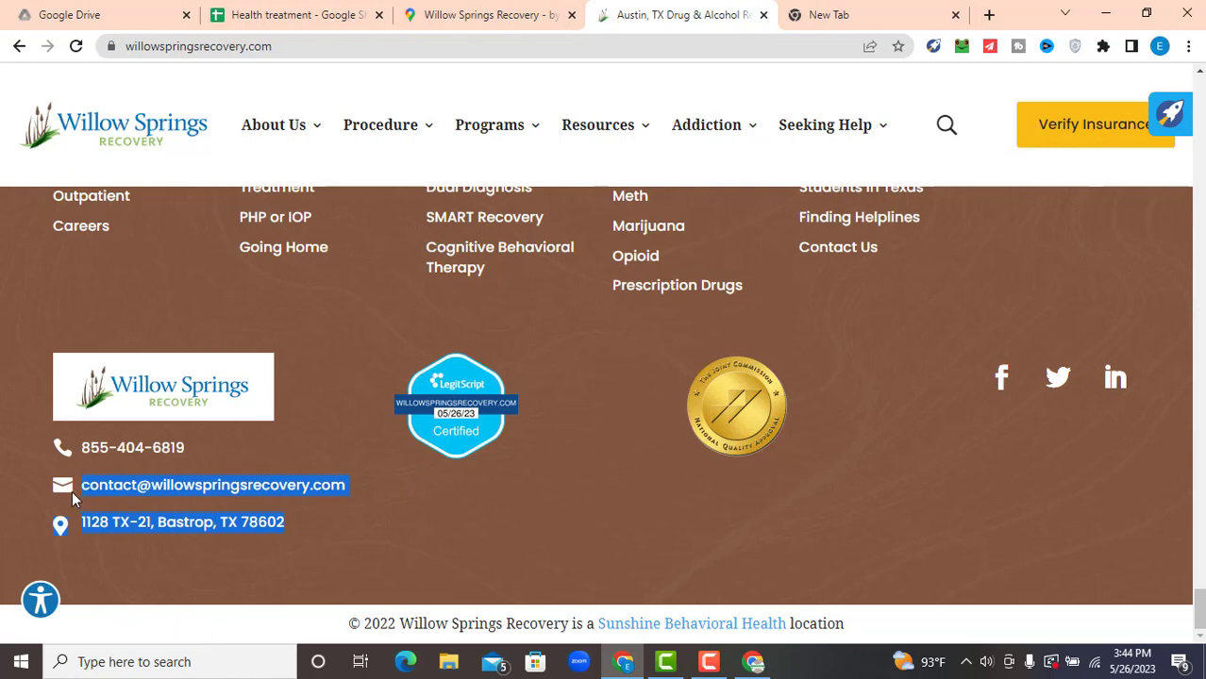
- Paste the copied footer text in the blank tab, copy only the e-mail from it, and paste that into Email address cell D4
click(839, 13)
key(ctrl+v)
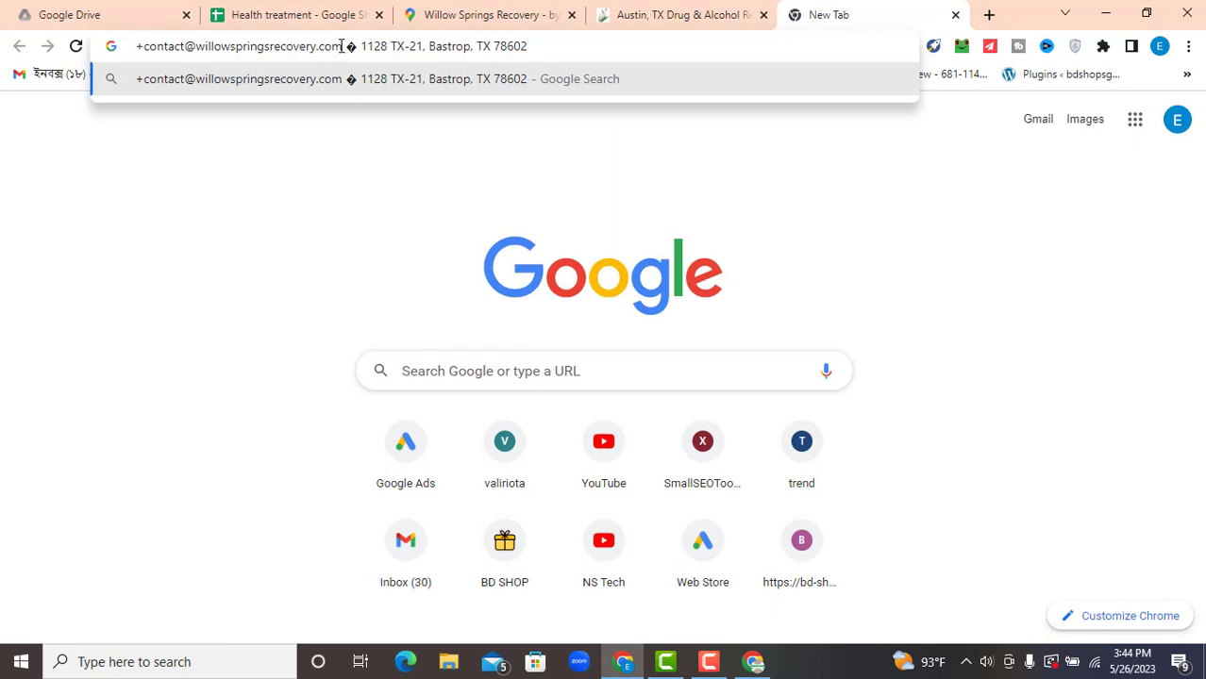
drag(341, 47, 99, 57)
key(ctrl+c)
drag(180, 42, 165, 47)
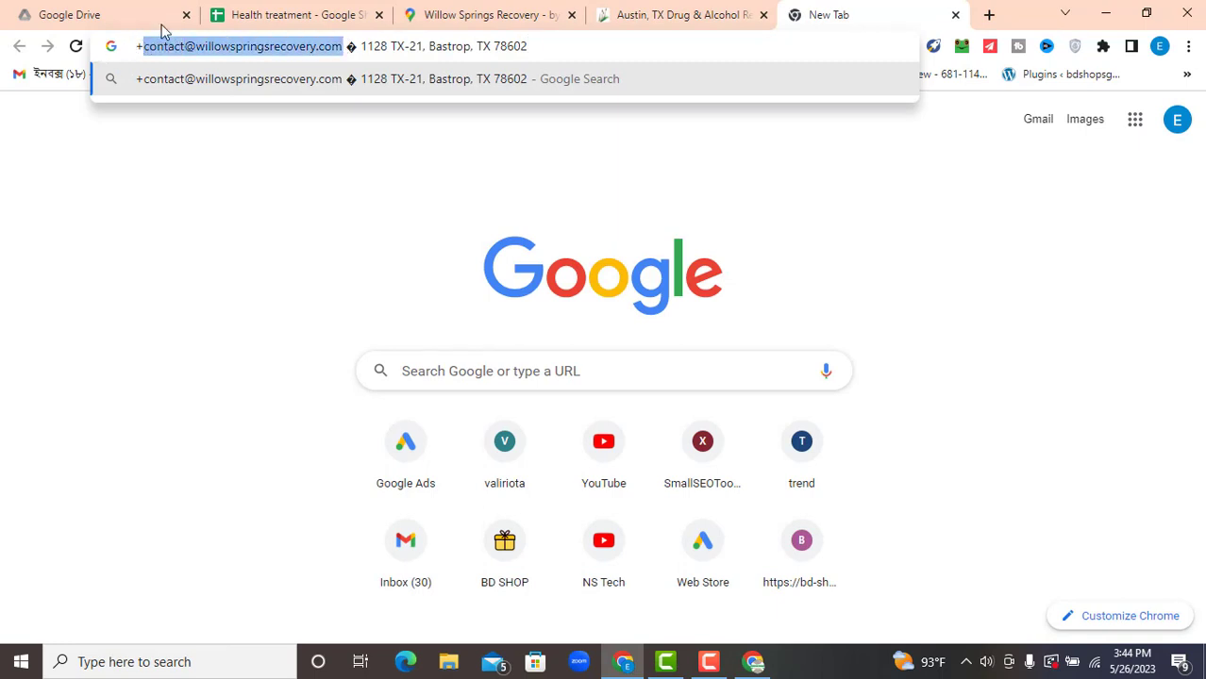
click(250, 13)
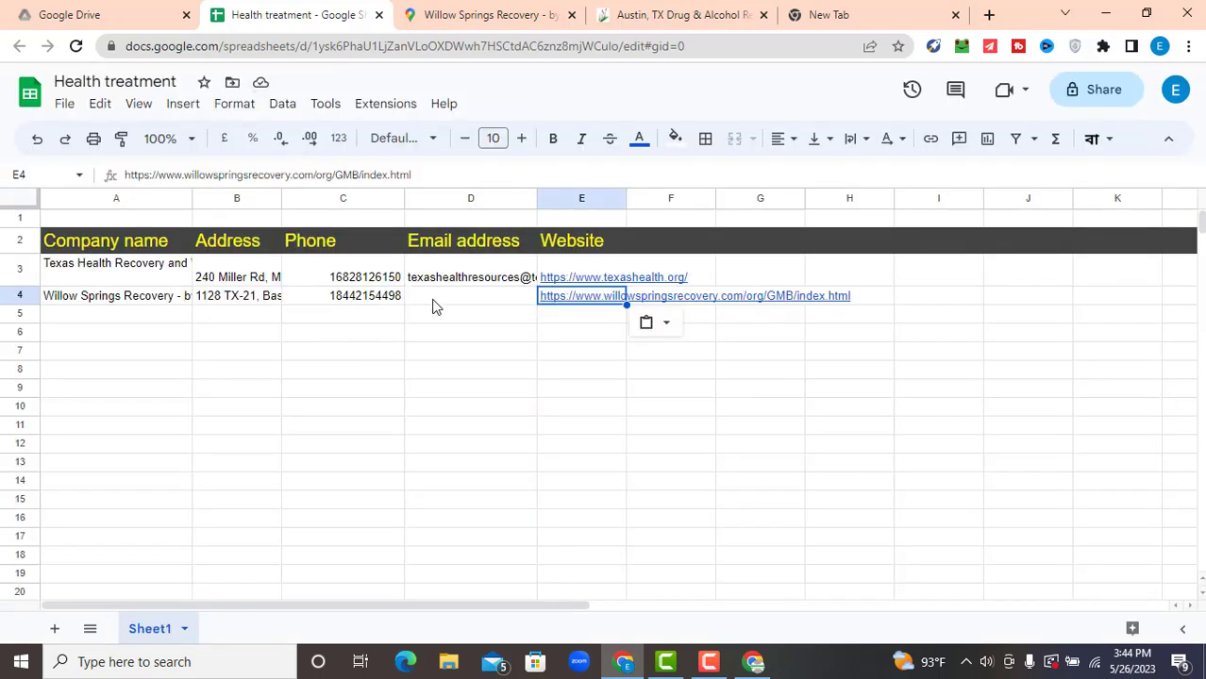
click(433, 298)
key(ctrl+v)
click(443, 349)
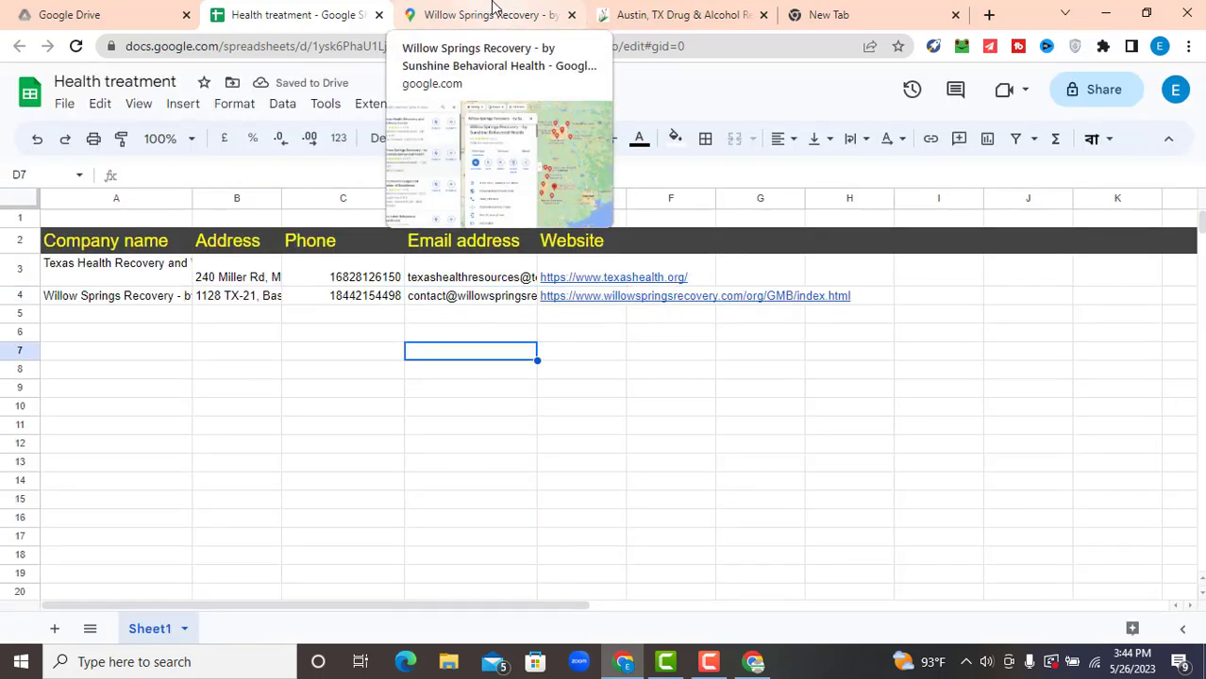
- Open the Enterhealth Outpatient Center of Excellence listing in Google Maps and copy its name into Company name cell A5 of the sheet
click(492, 13)
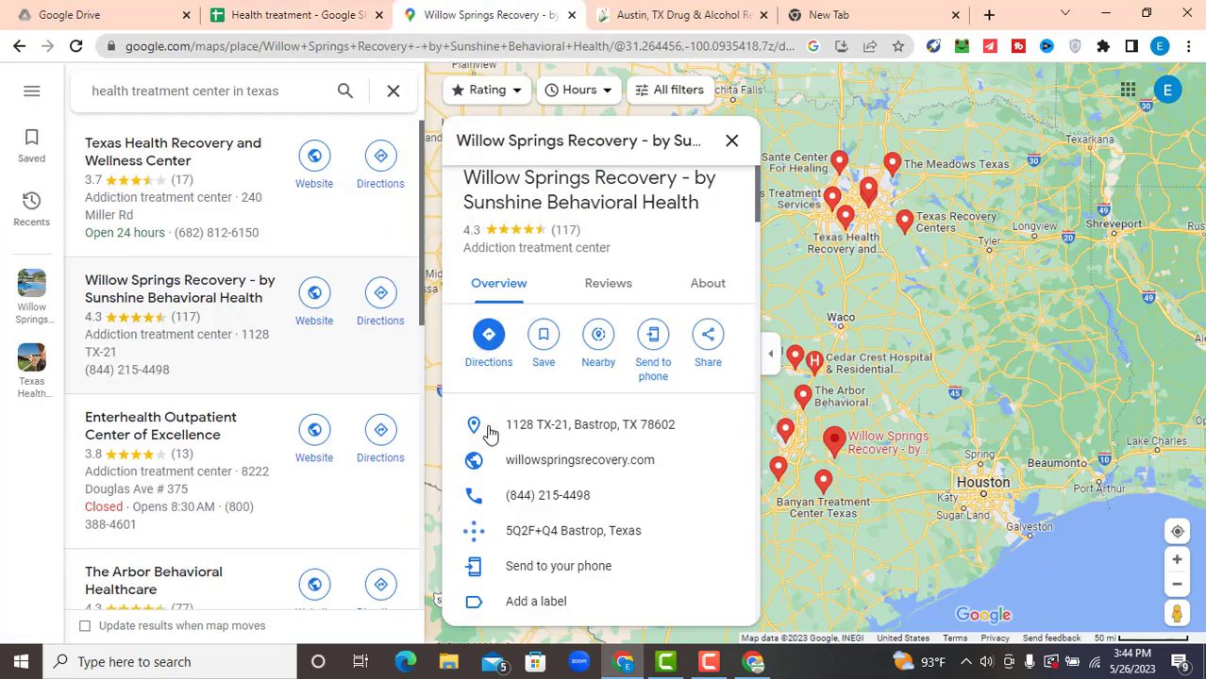
click(170, 429)
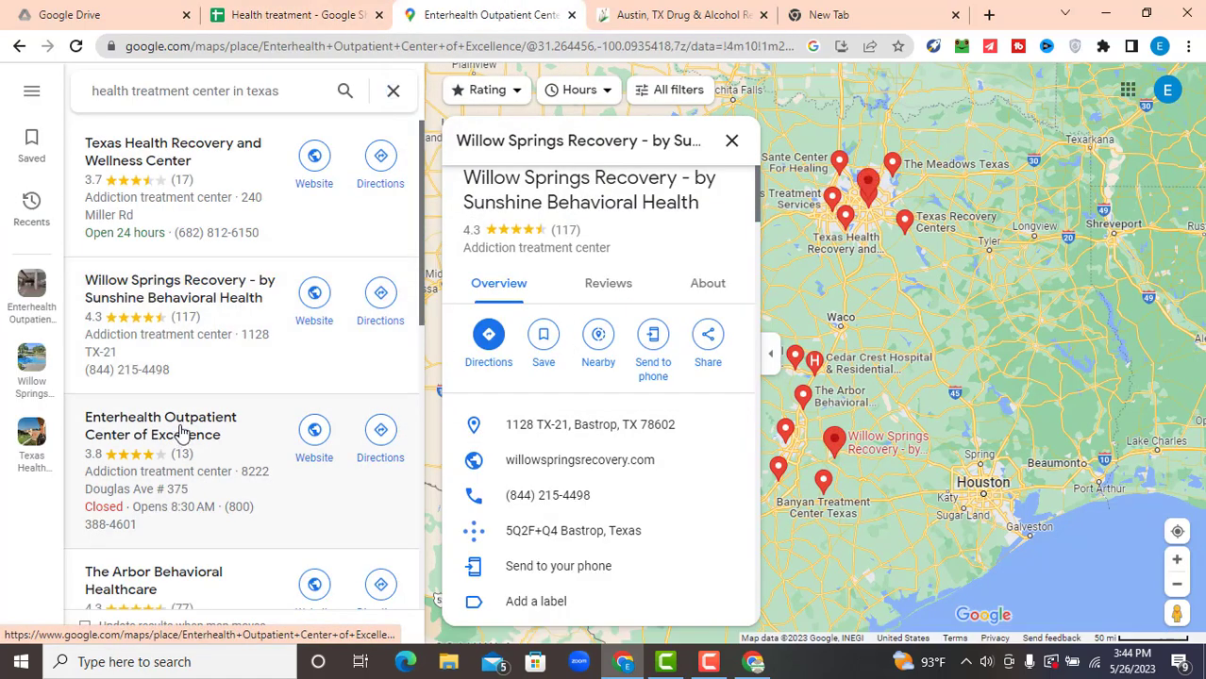
triple_click(592, 356)
key(ctrl+c)
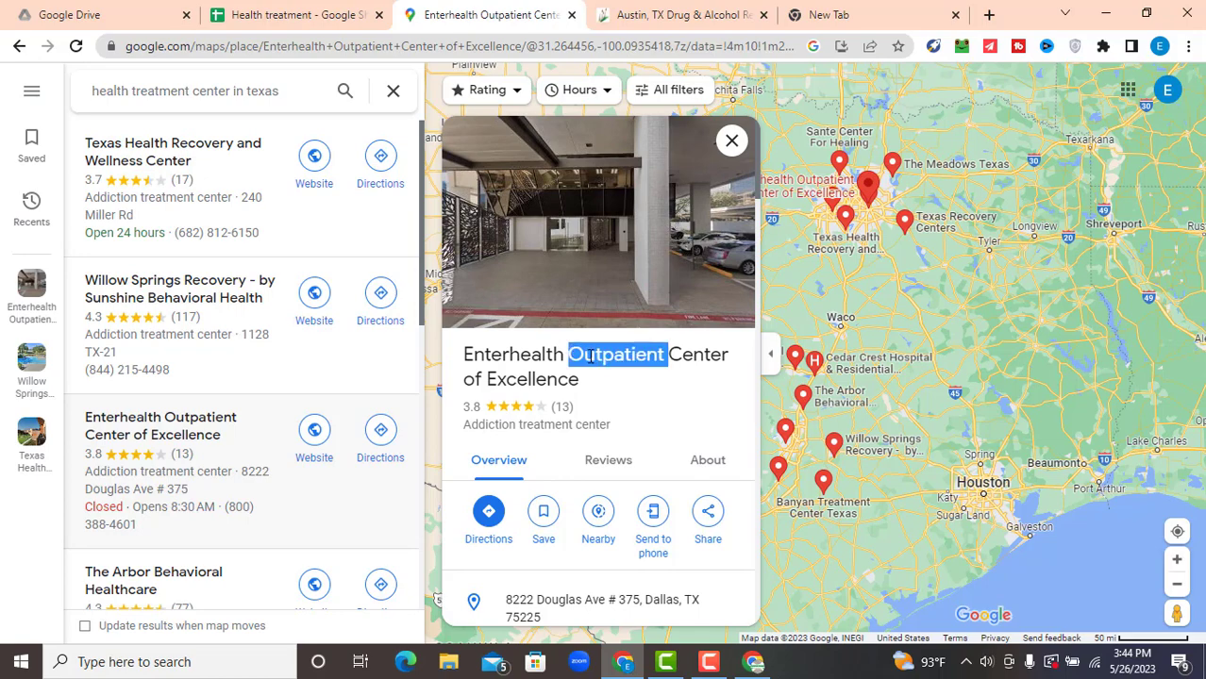
click(231, 14)
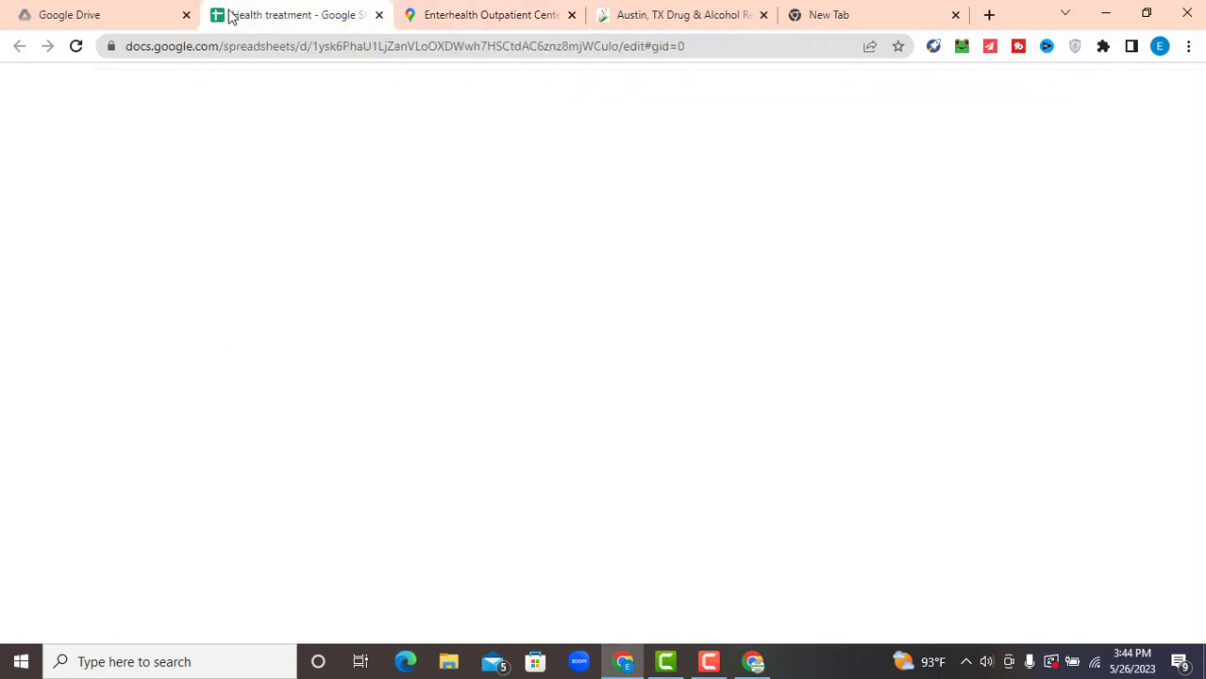
double_click(133, 315)
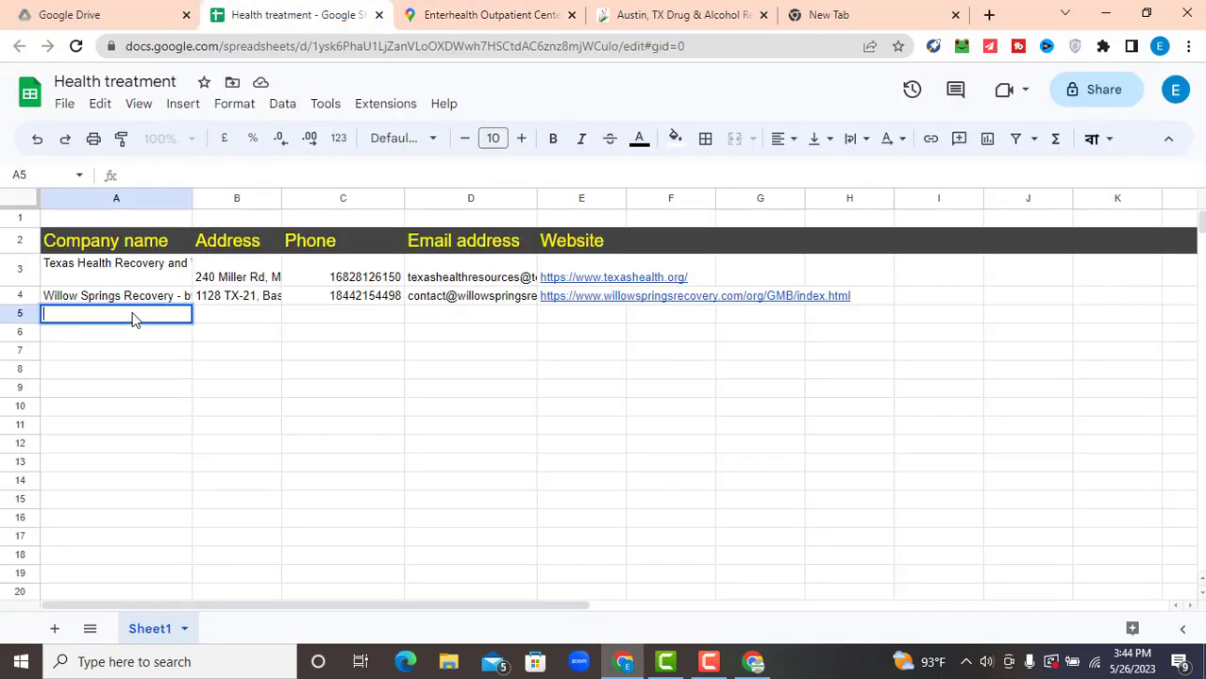
key(ctrl+v)
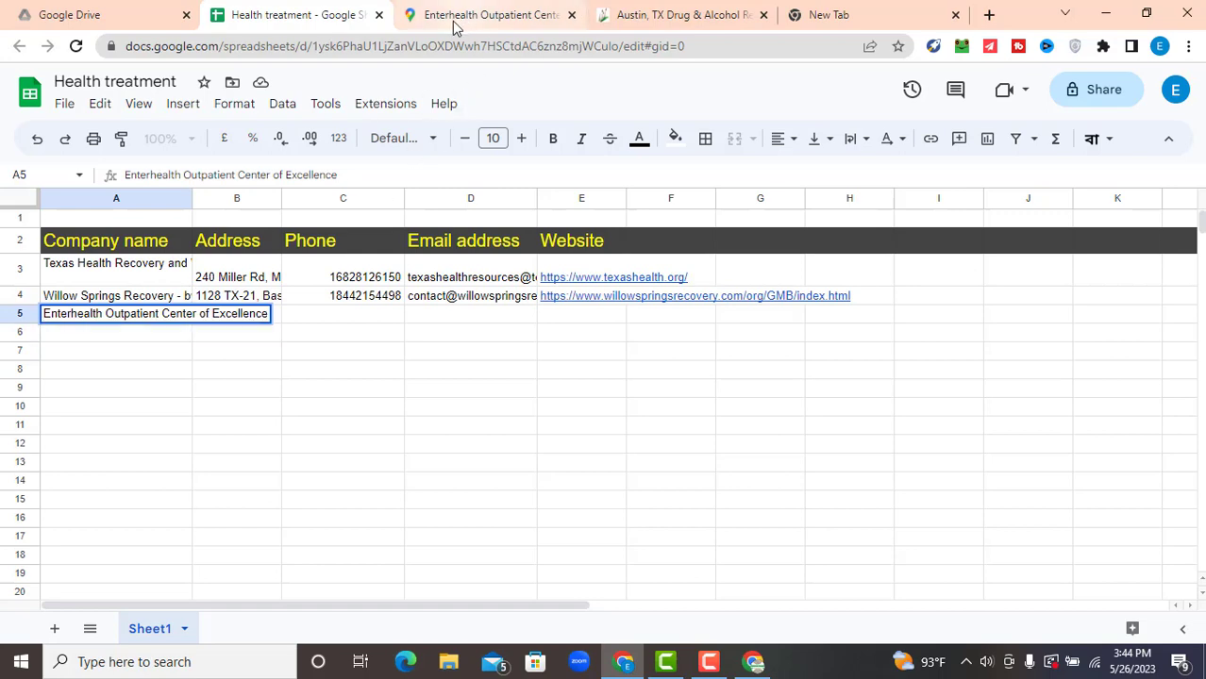
- Copy the Enterhealth address from Google Maps into Address cell B5 of the sheet and widen column B
click(453, 26)
scroll(623, 497, down, 1)
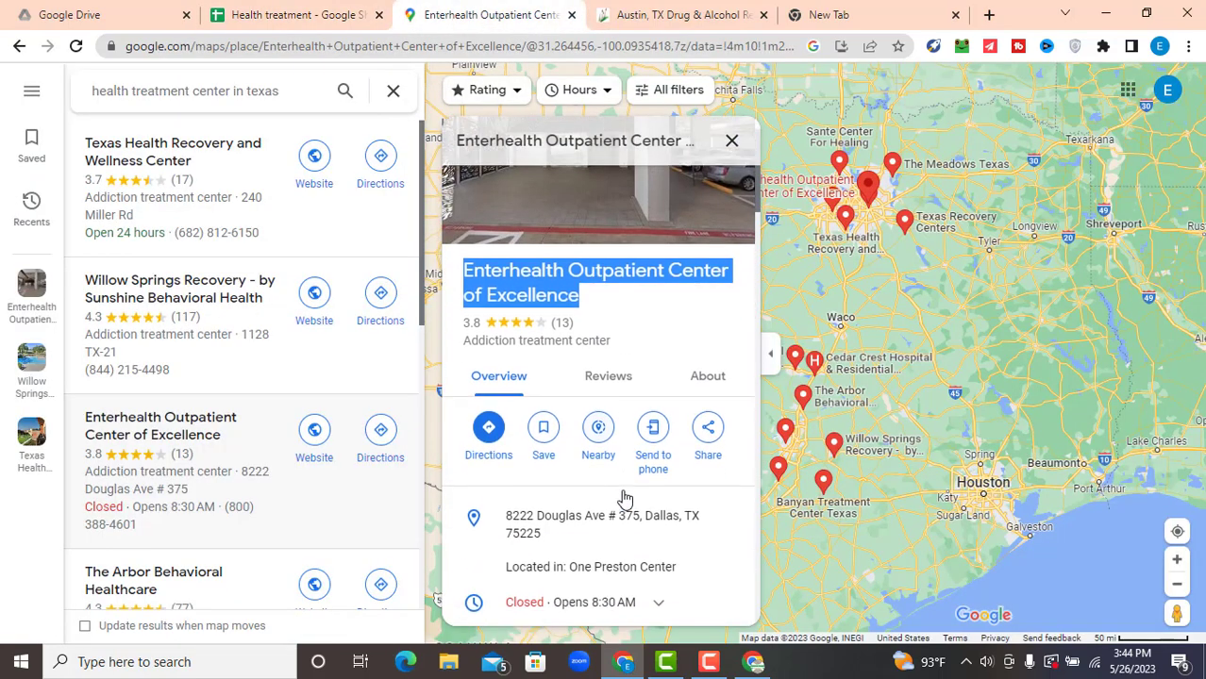
scroll(623, 497, down, 1)
click(719, 429)
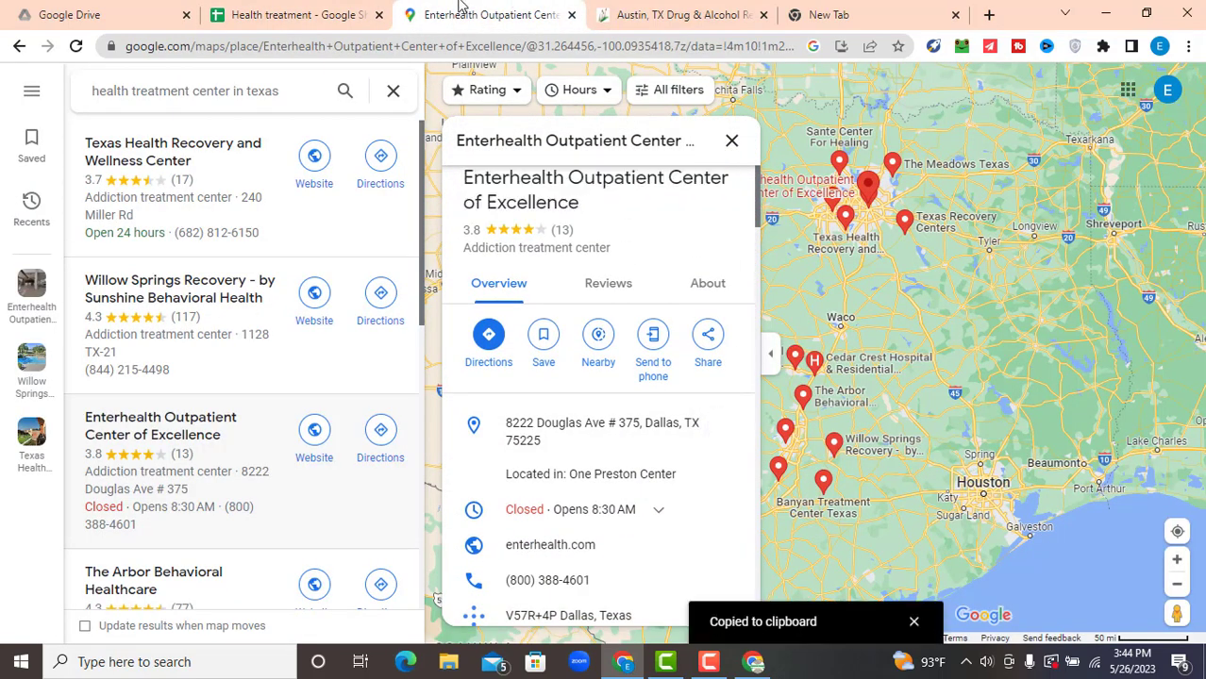
click(292, 15)
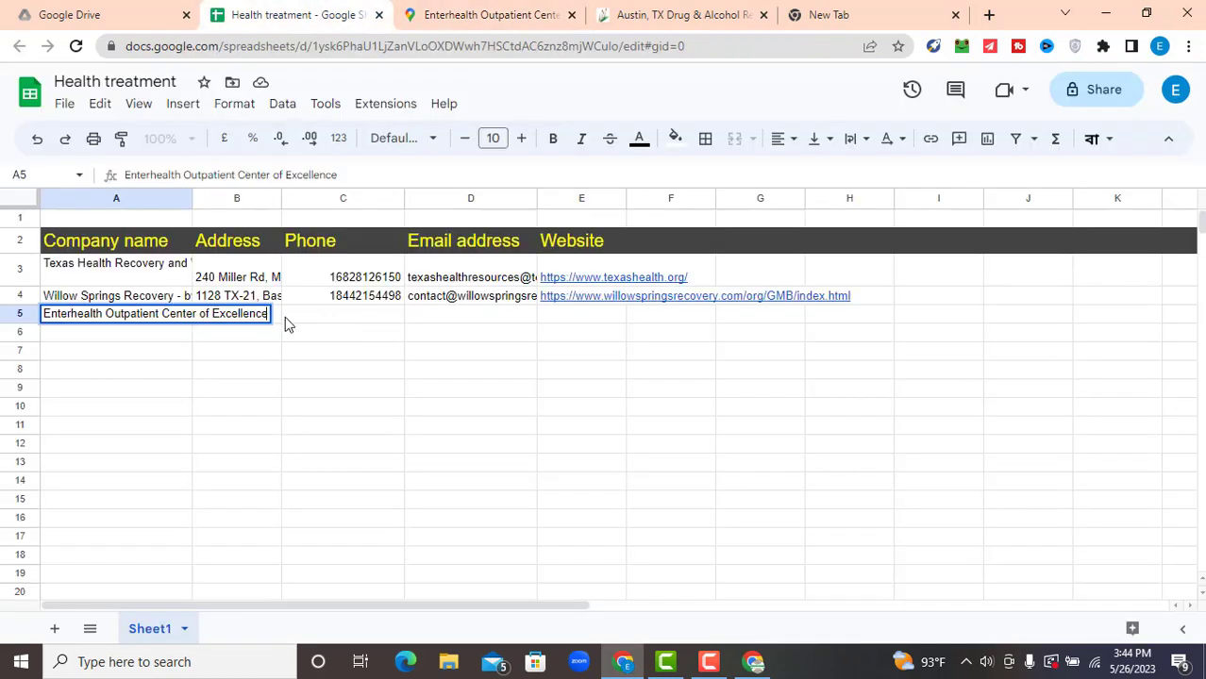
click(285, 318)
double_click(272, 315)
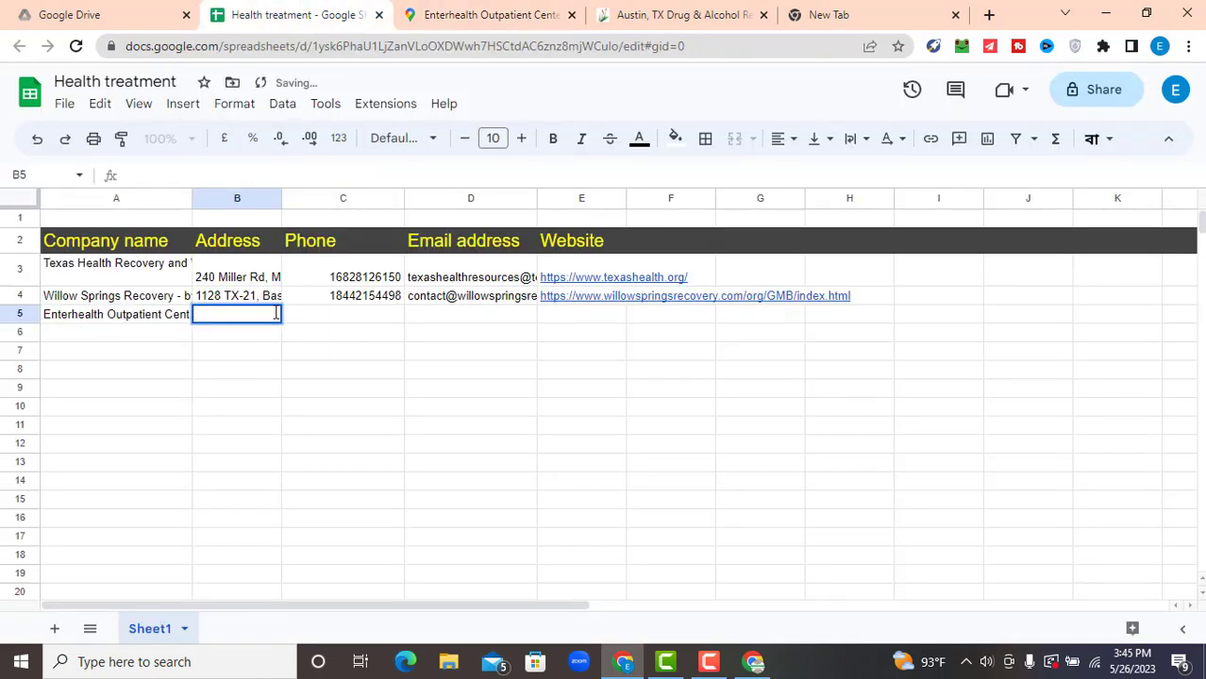
key(ctrl+v)
click(263, 390)
drag(281, 198, 377, 199)
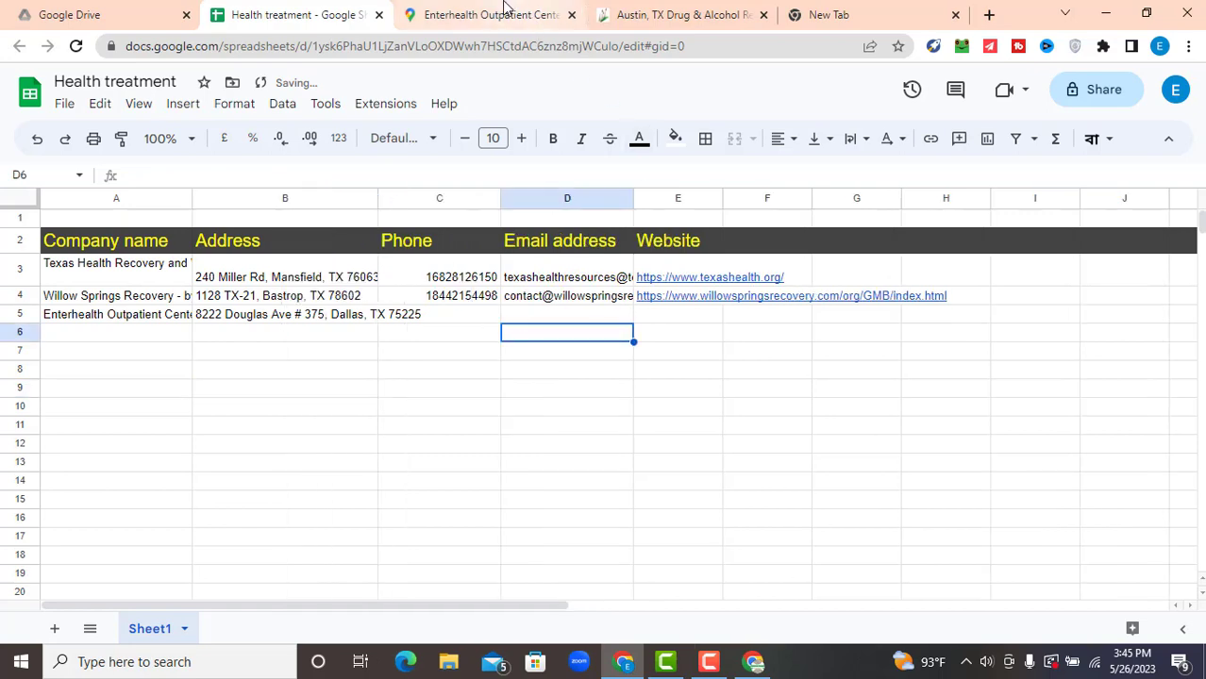
- Copy the Enterhealth phone number from Google Maps into Phone cell C5 and remove its leading plus sign
click(509, 11)
scroll(590, 486, down, 1)
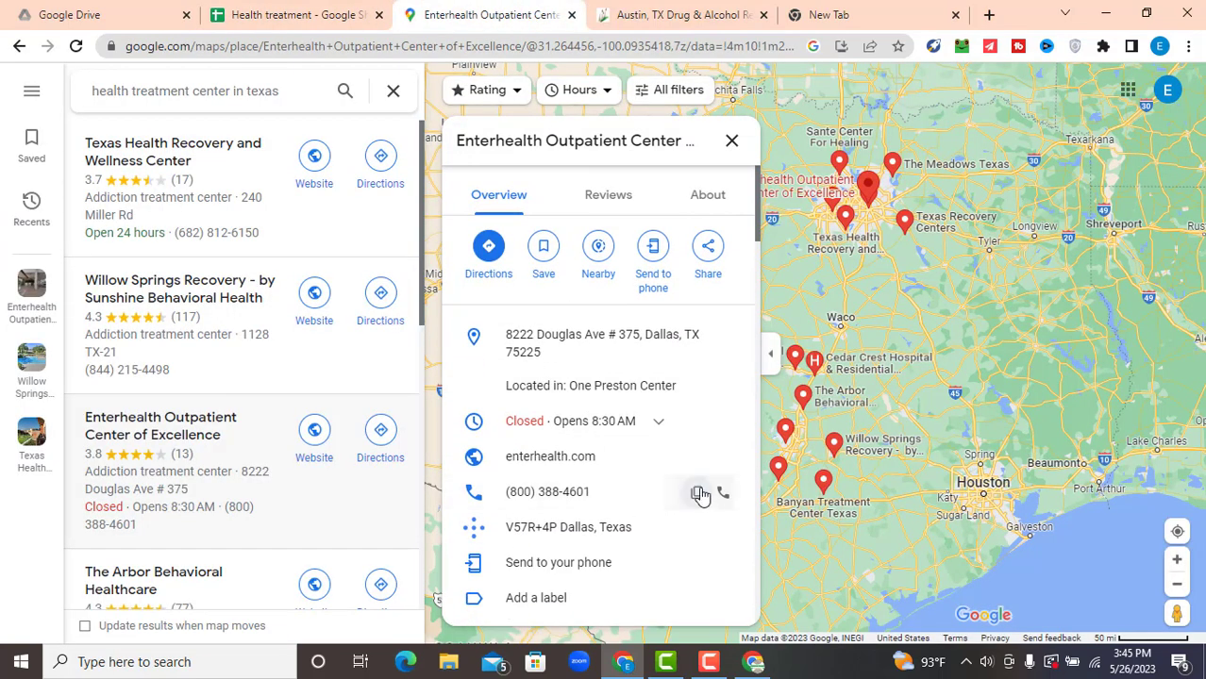
click(697, 492)
click(205, 9)
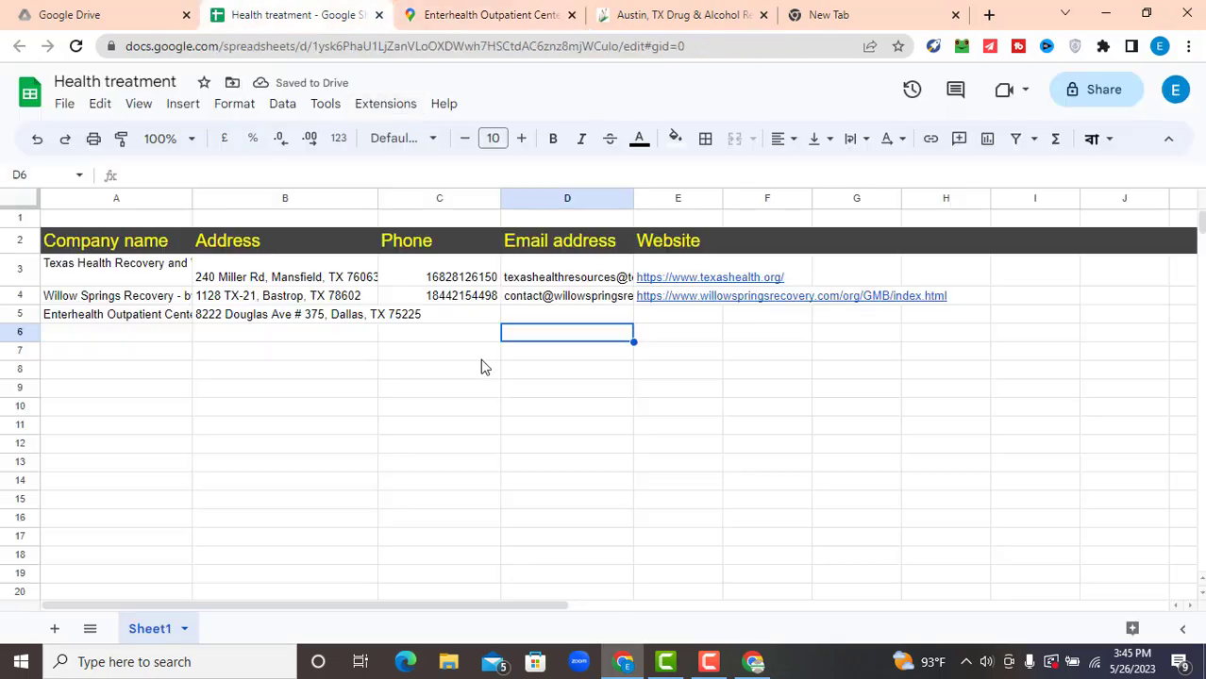
click(450, 315)
double_click(449, 315)
key(ctrl+v)
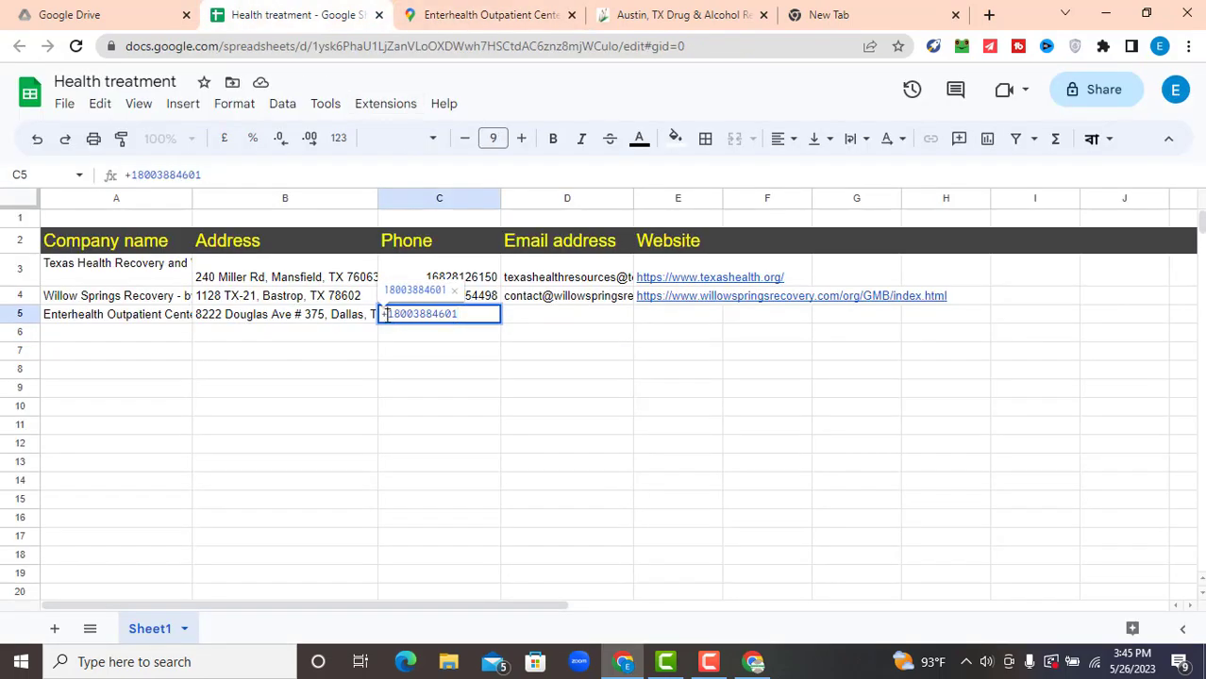
key(BackSpace)
click(407, 370)
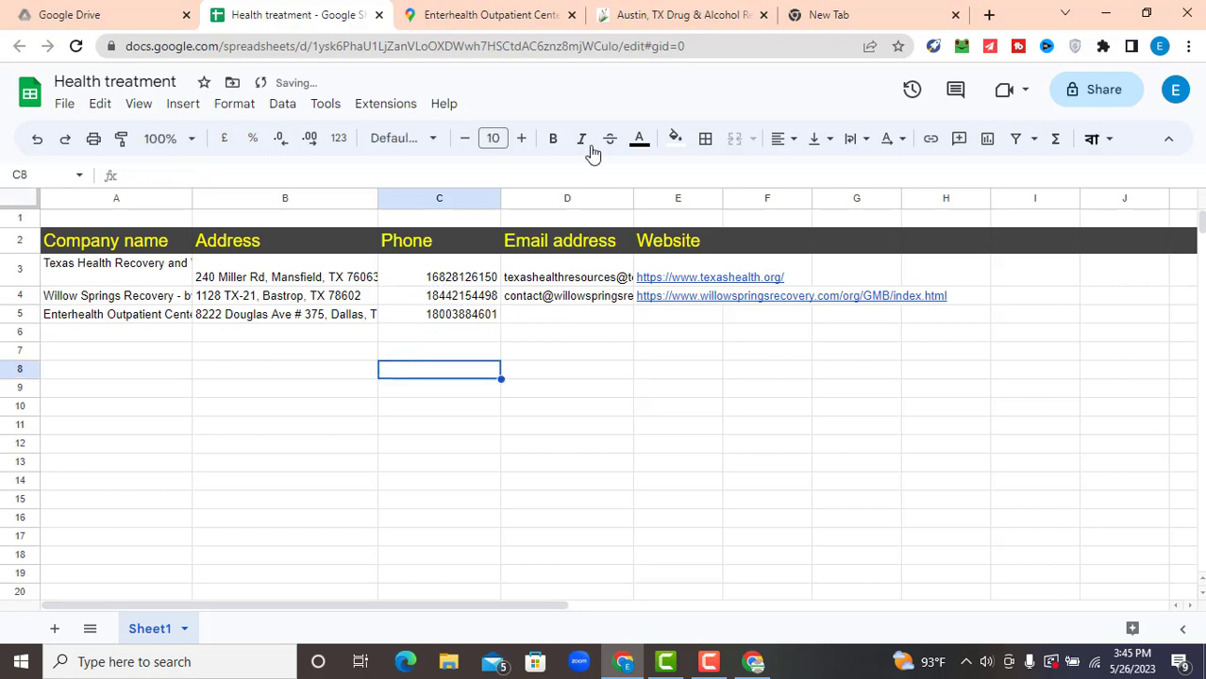
- Copy the Enterhealth website link from its Google Maps listing into Website cell E5 of the sheet
click(544, 11)
scroll(636, 456, down, 1)
scroll(637, 456, down, 1)
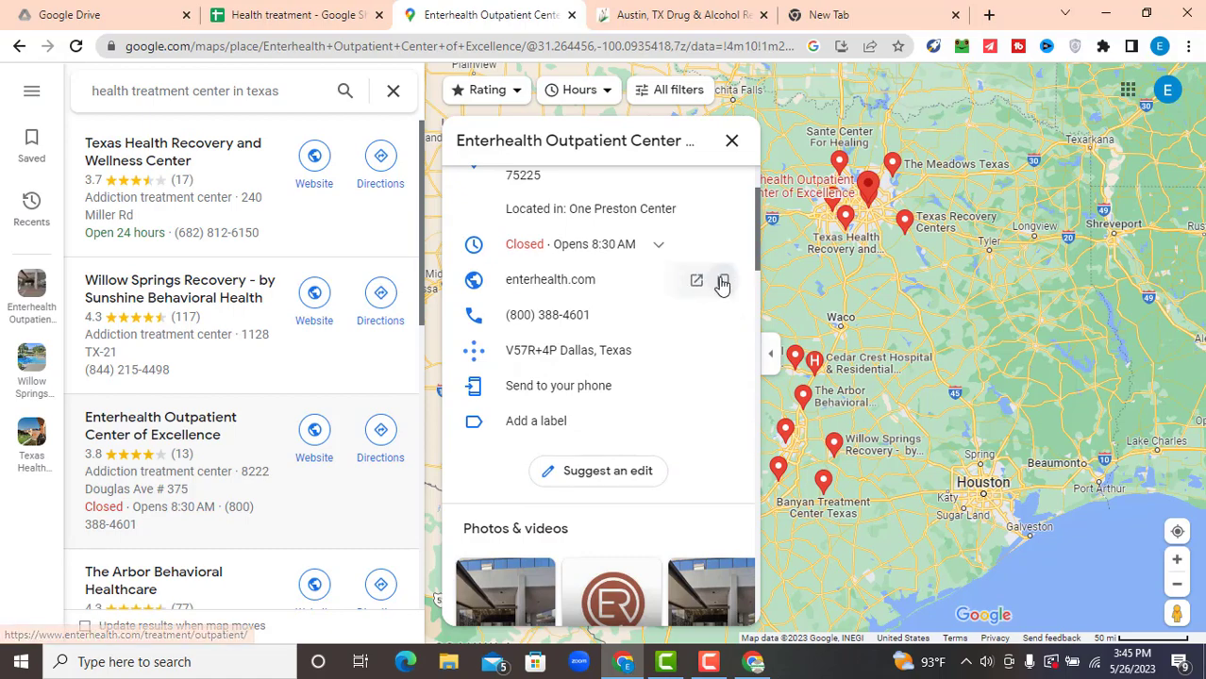
click(722, 280)
click(246, 11)
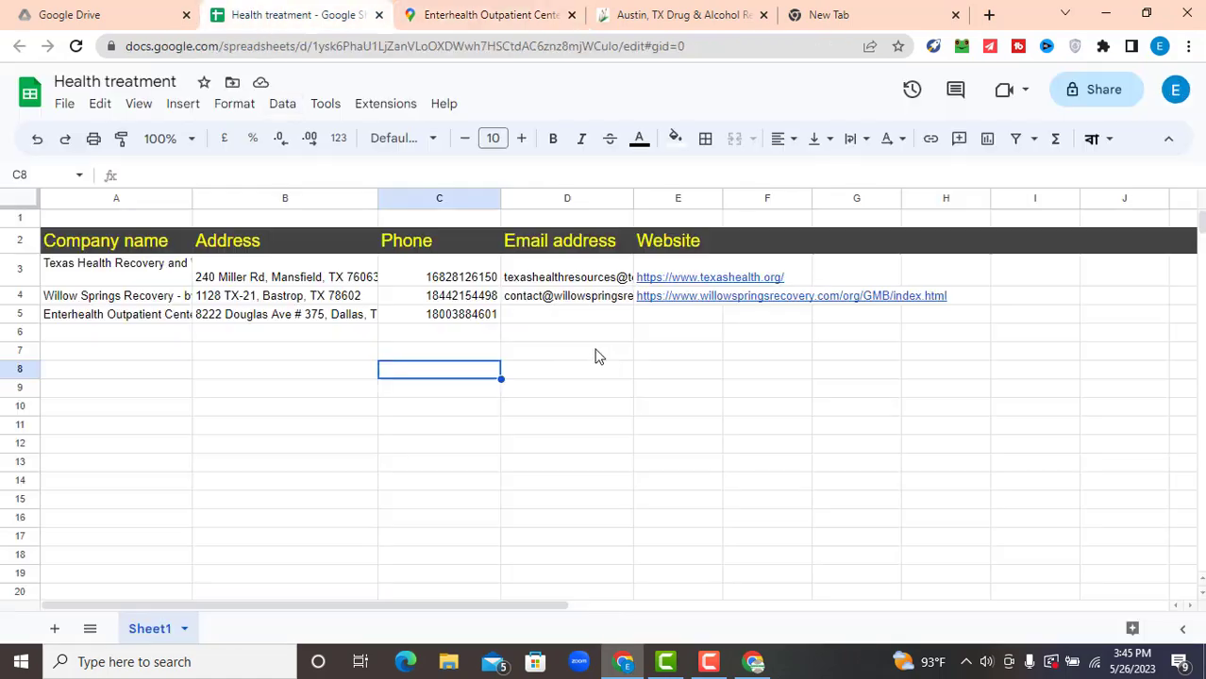
click(620, 317)
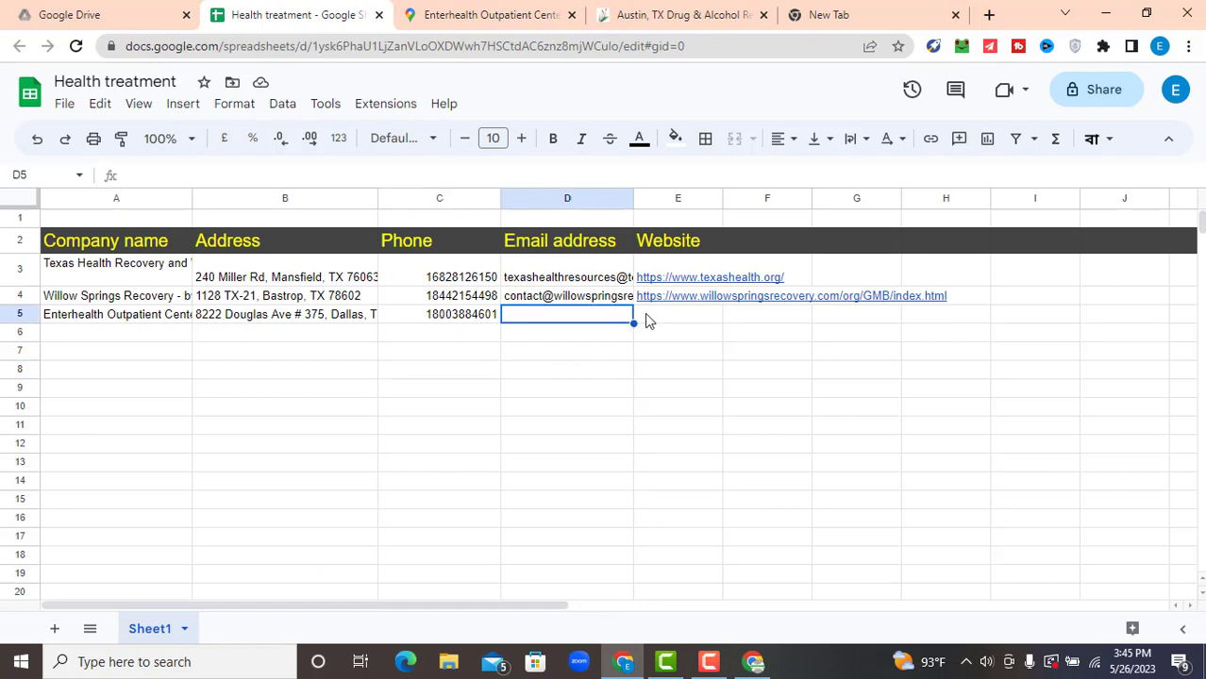
click(655, 318)
key(ctrl+v)
- Open the Enterhealth website from its Google Maps listing in a separate tab and switch to it
click(486, 14)
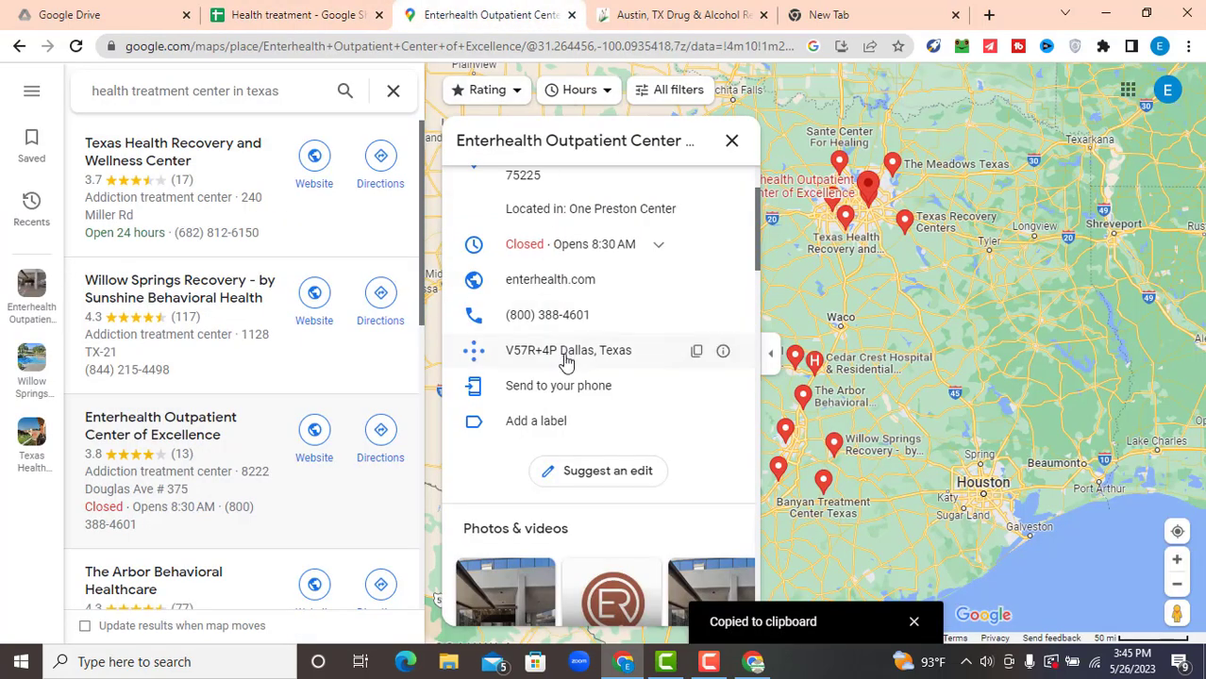
click(694, 282)
click(378, 12)
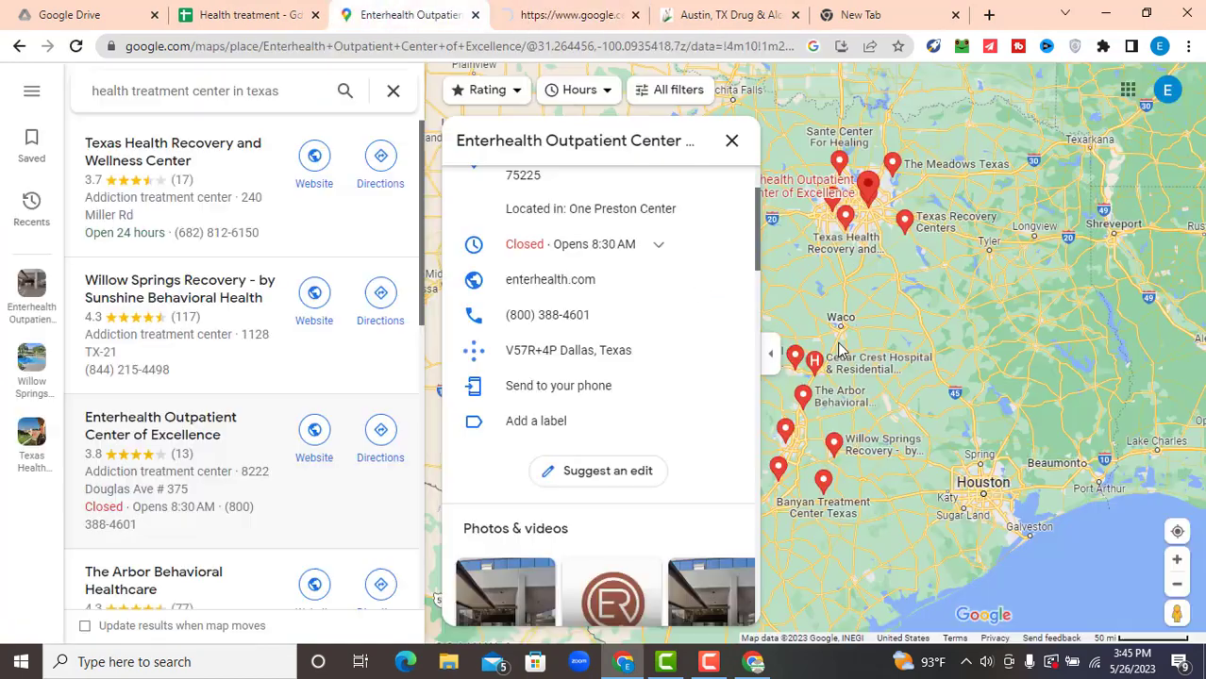
scroll(618, 397, down, 5)
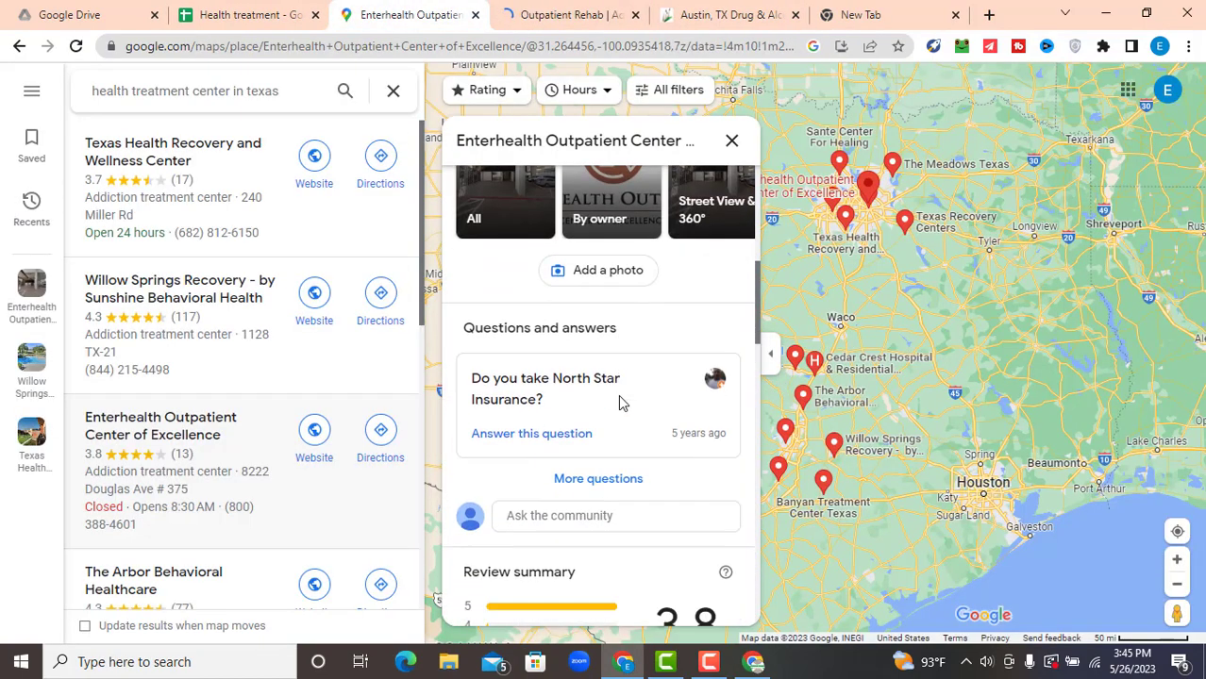
scroll(622, 403, down, 4)
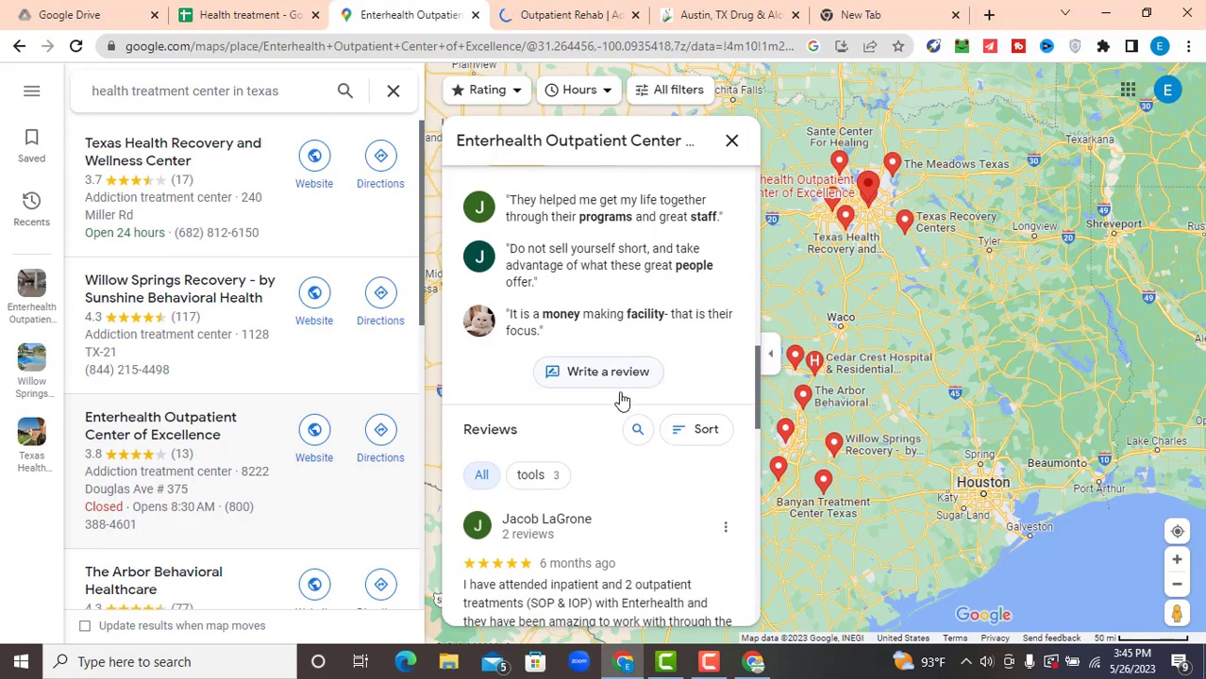
scroll(627, 393, up, 3)
key(ctrl+Tab)
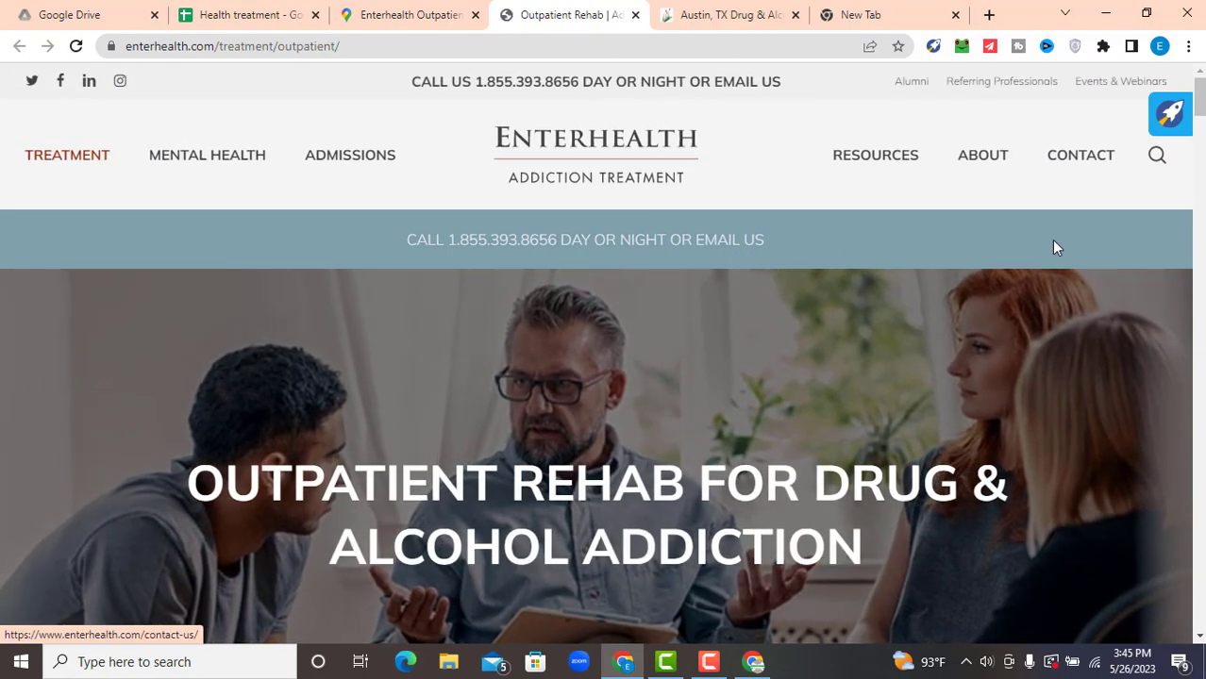
- Look through Enterhealth's outpatient page and its footer for a contact e-mail address
mouse_move(1093, 141)
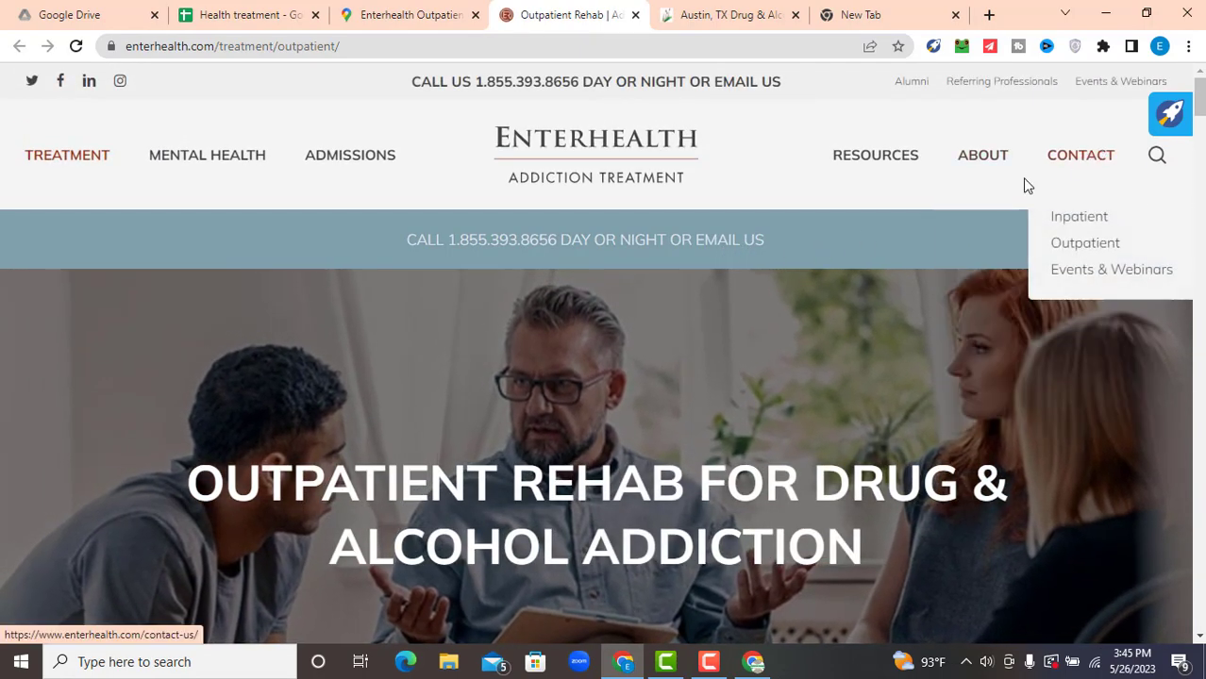
scroll(665, 415, down, 15)
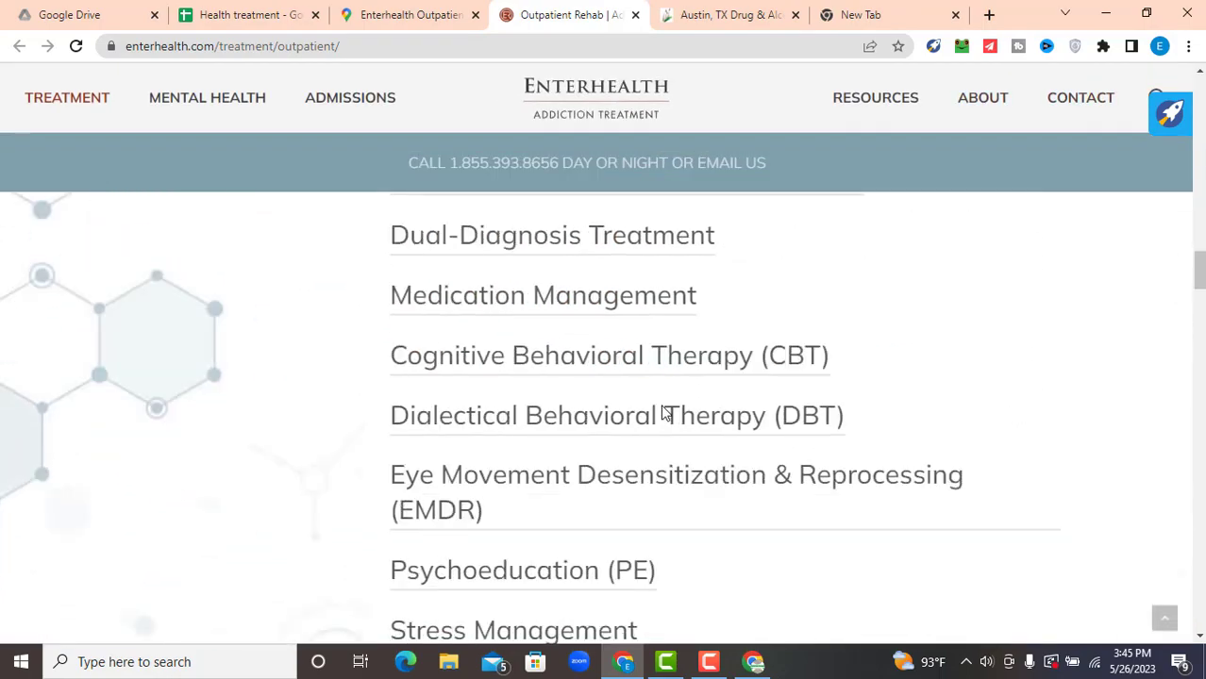
scroll(660, 410, down, 20)
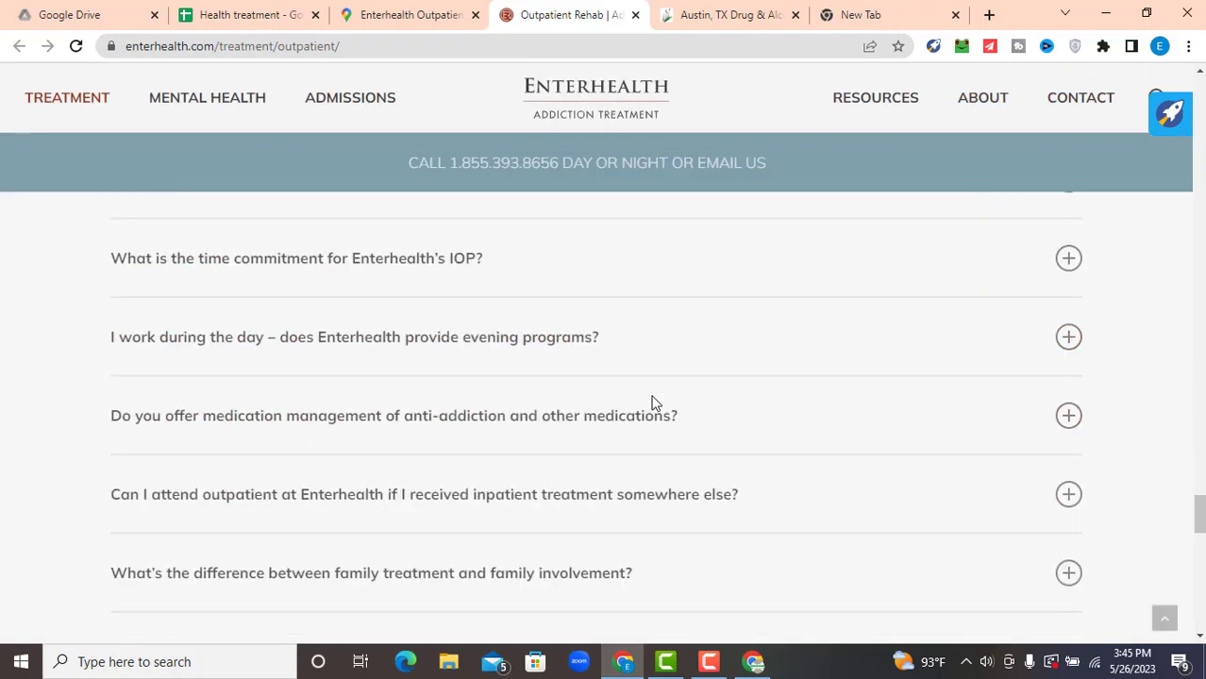
scroll(653, 403, down, 10)
scroll(651, 398, up, 4)
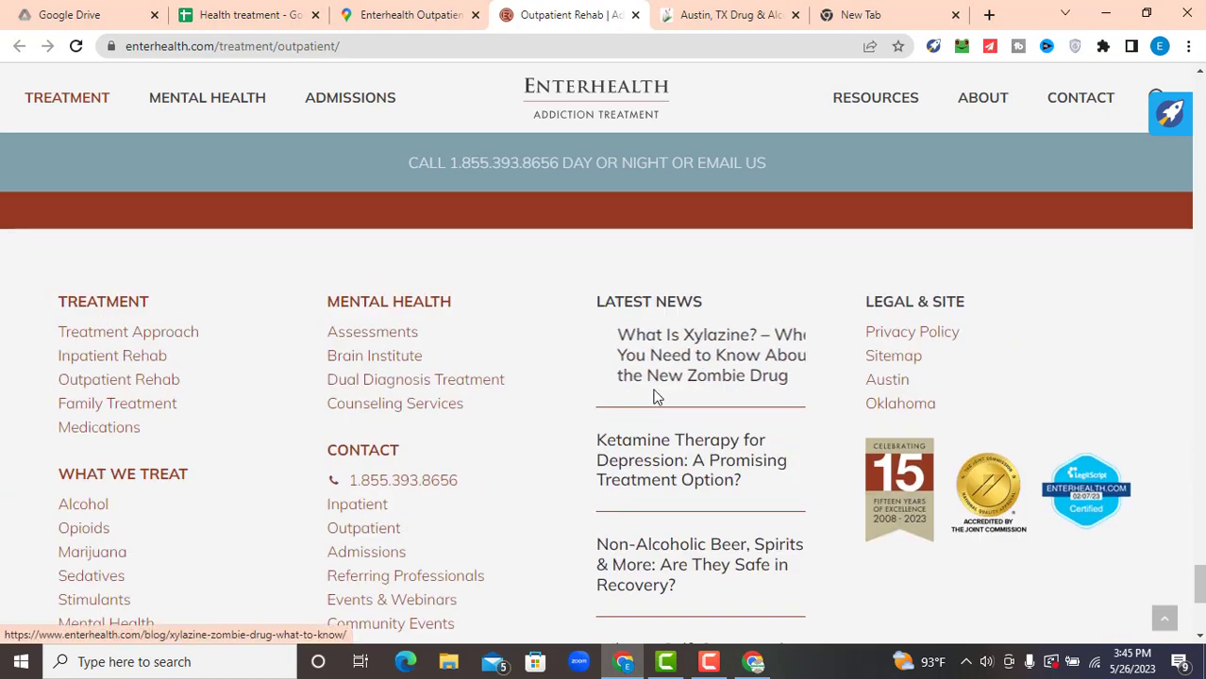
scroll(651, 401, down, 4)
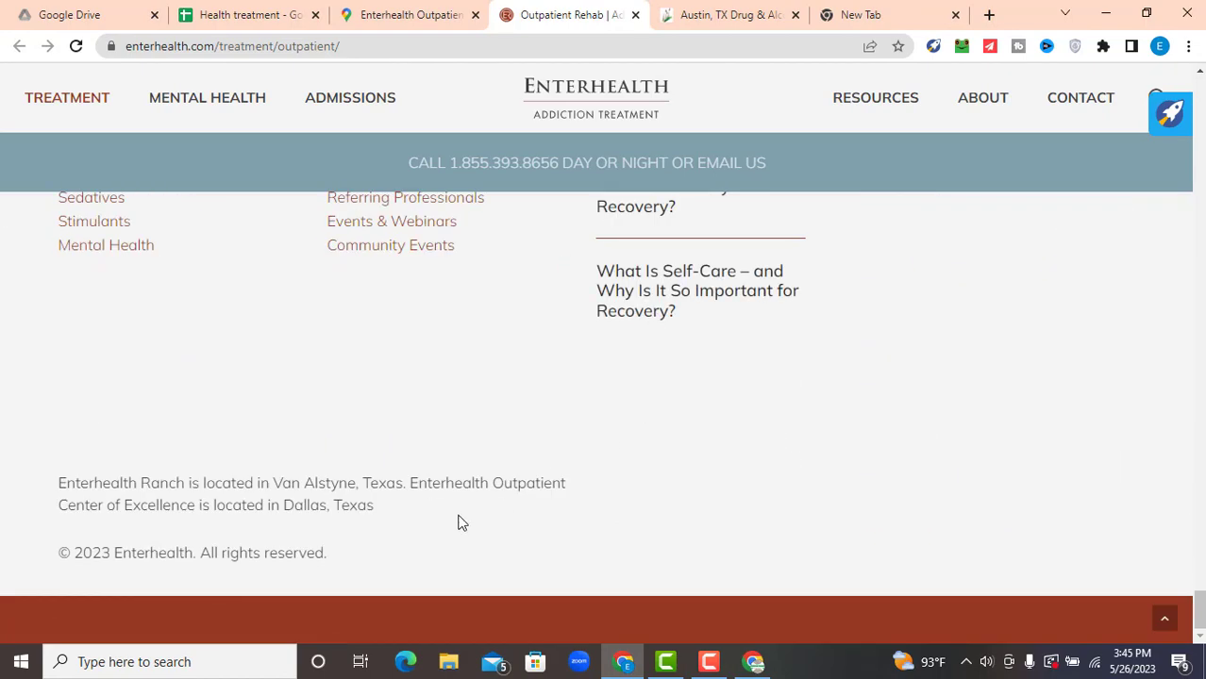
scroll(474, 484, up, 8)
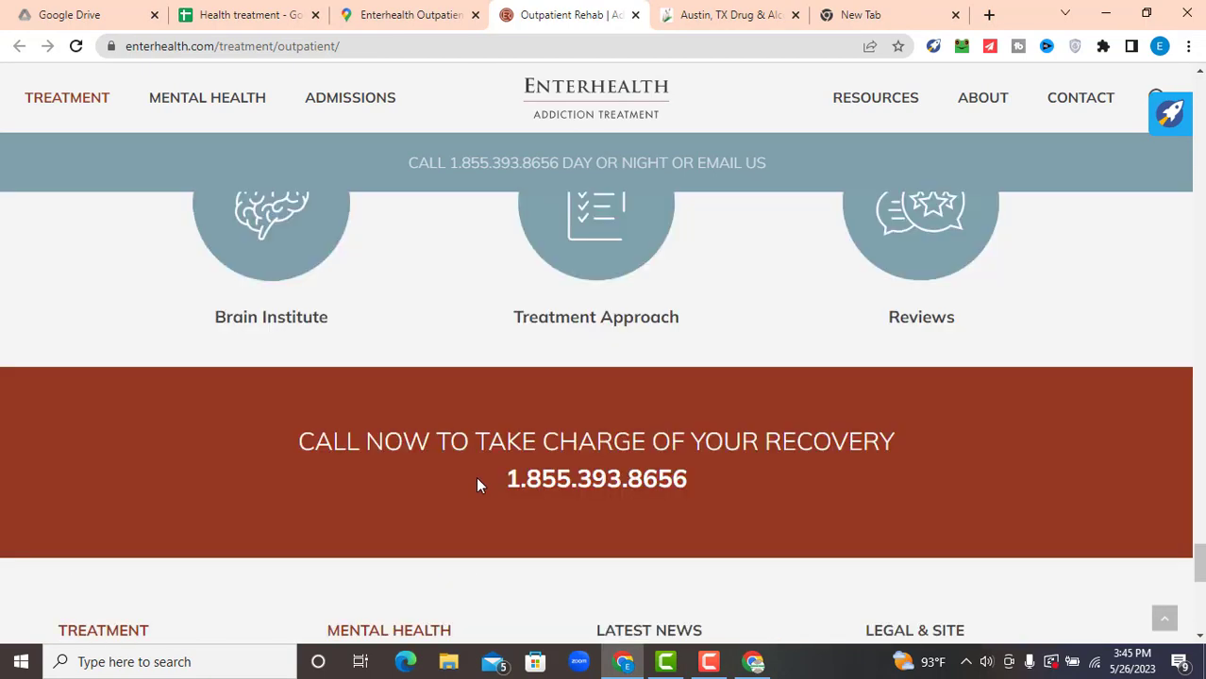
scroll(479, 481, down, 4)
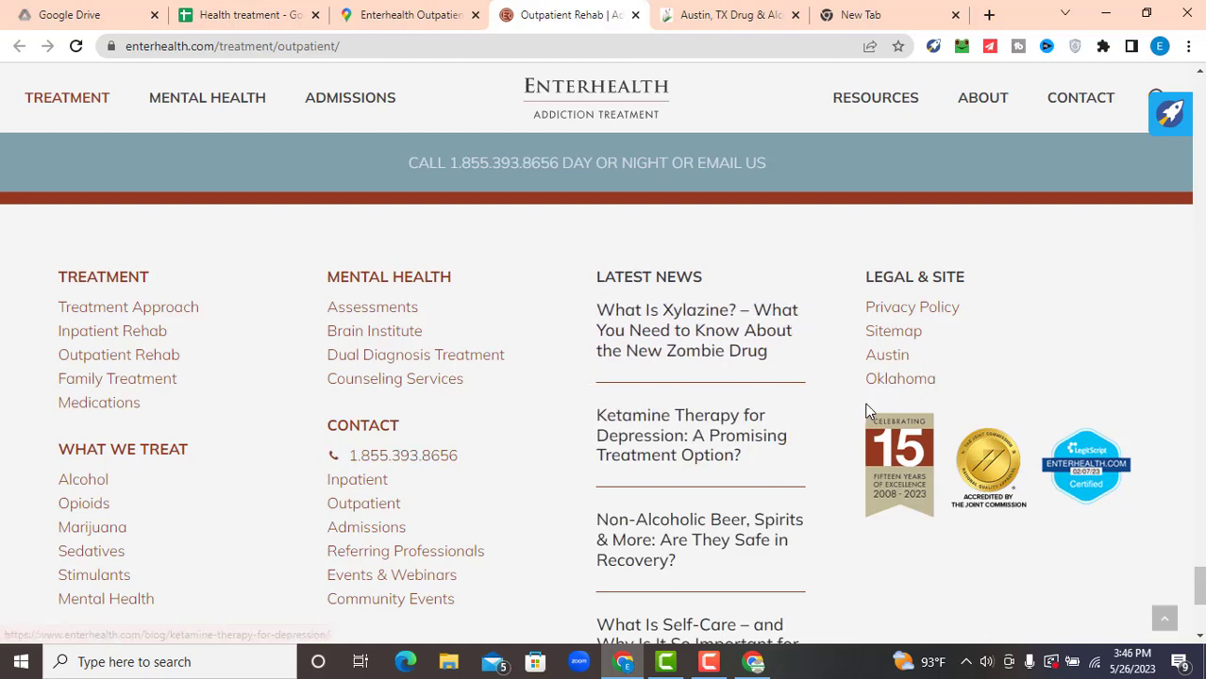
scroll(870, 407, up, 3)
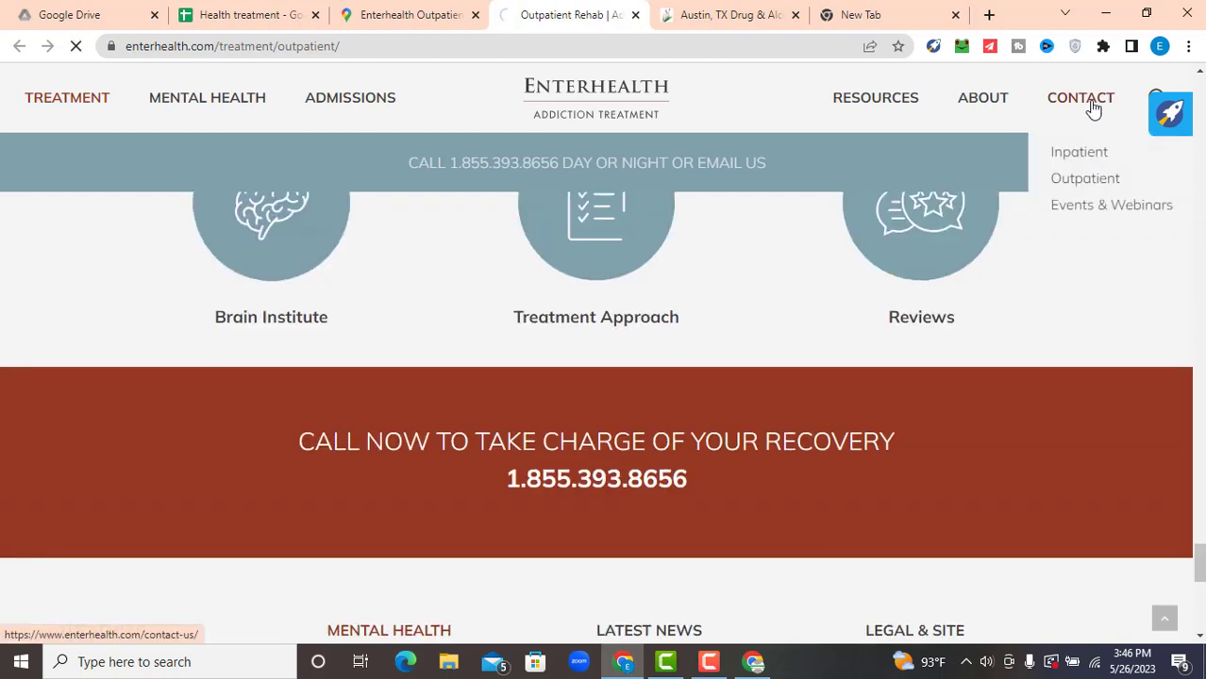
- Open Enterhealth's Contact page and try to select the e-mail address in the line above the form
click(1092, 108)
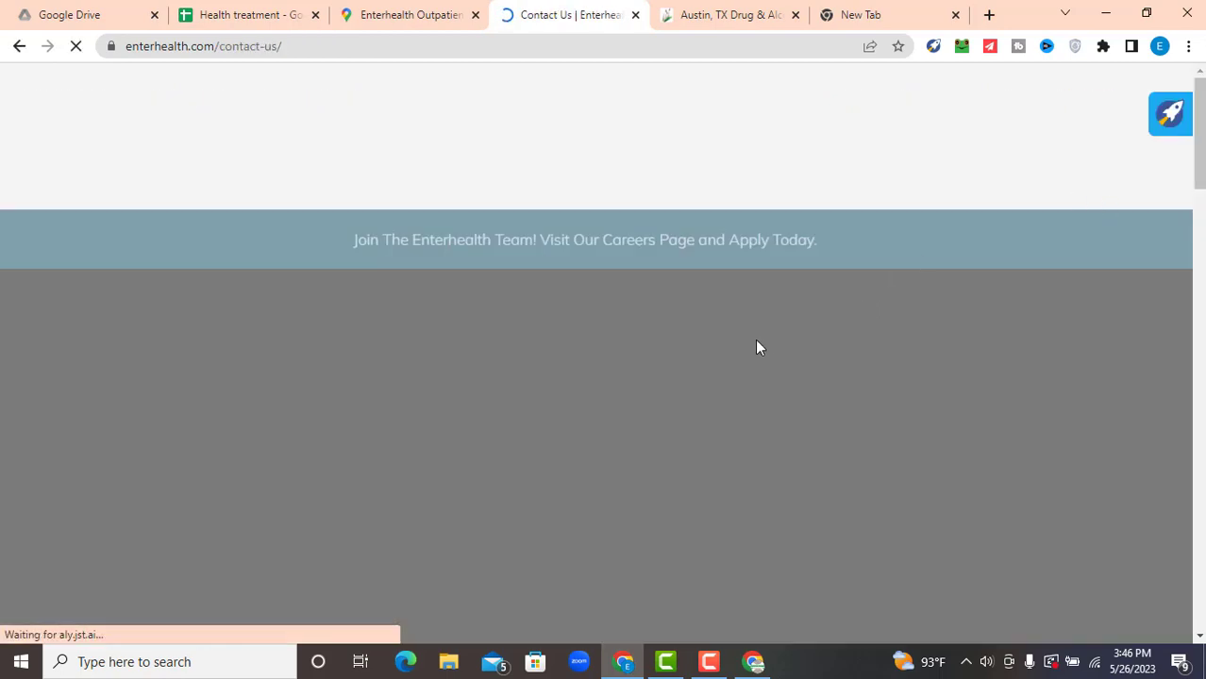
scroll(659, 443, down, 3)
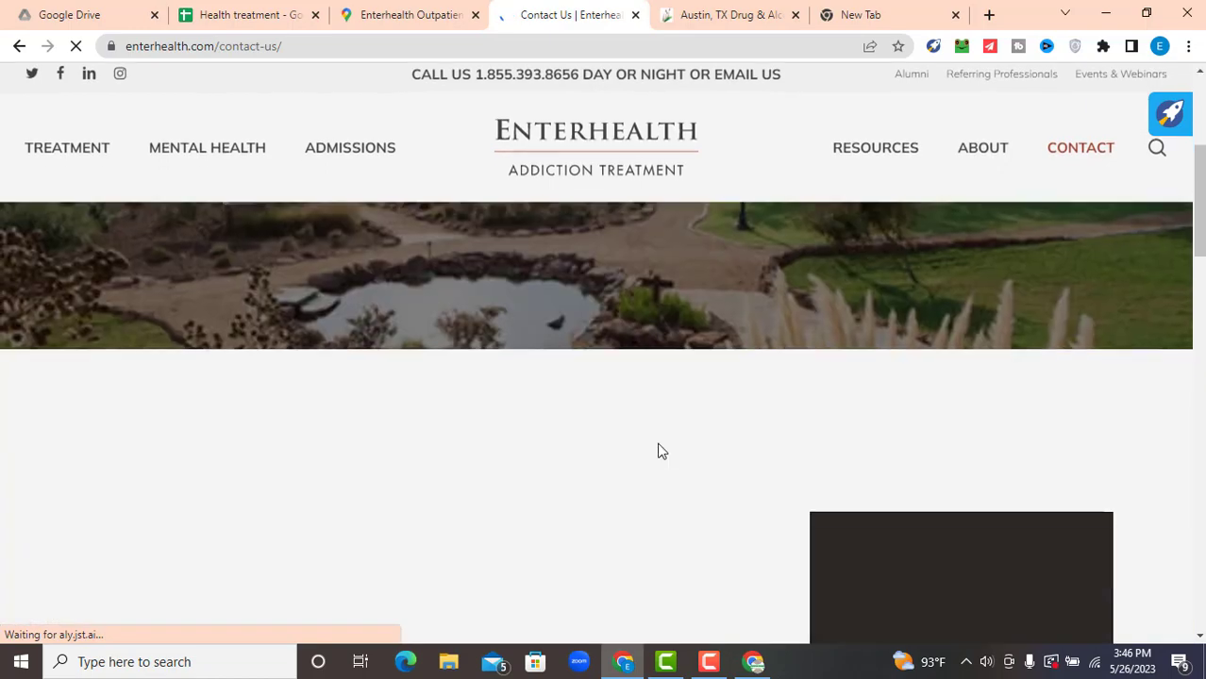
scroll(660, 451, down, 5)
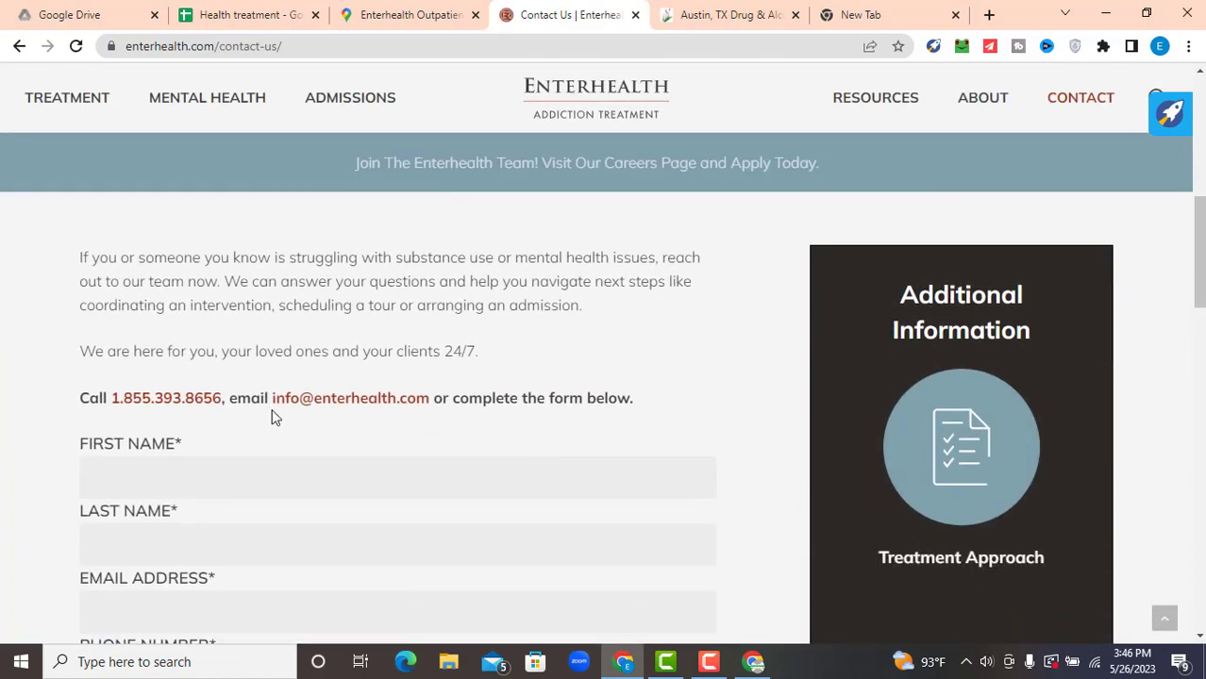
drag(272, 410, 287, 404)
click(426, 425)
drag(424, 415, 412, 400)
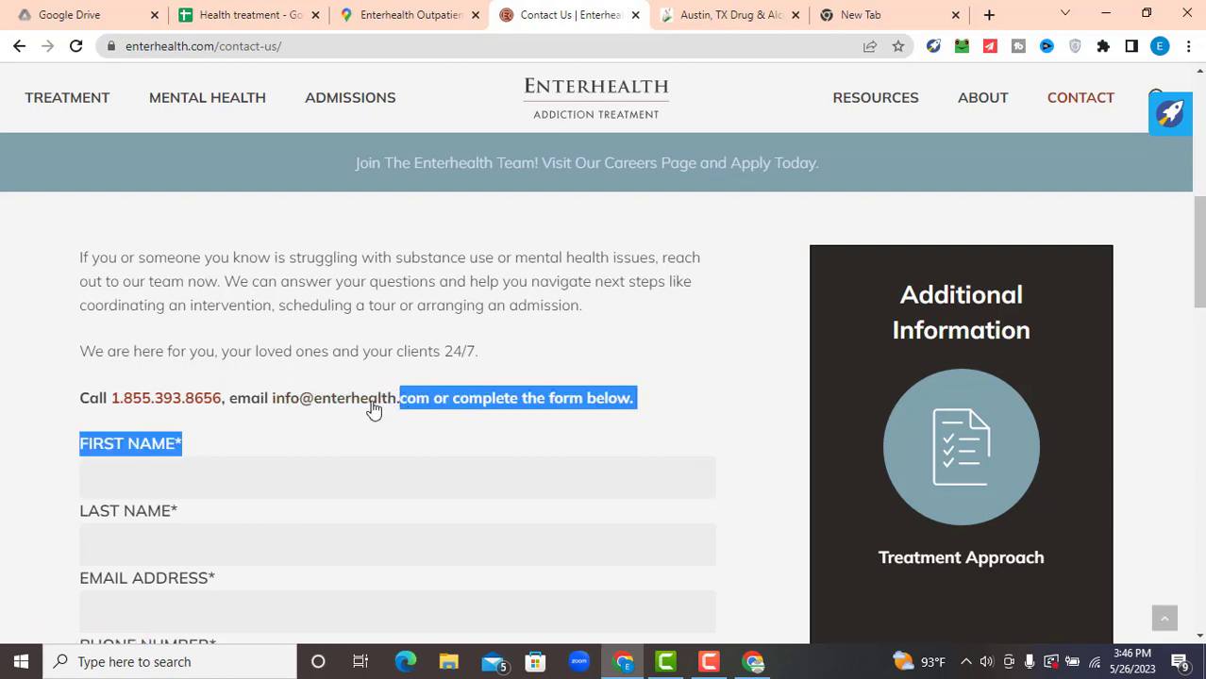
- Start a Mail draft from the contact e-mail link and paste the clipboard content into its subject
click(325, 411)
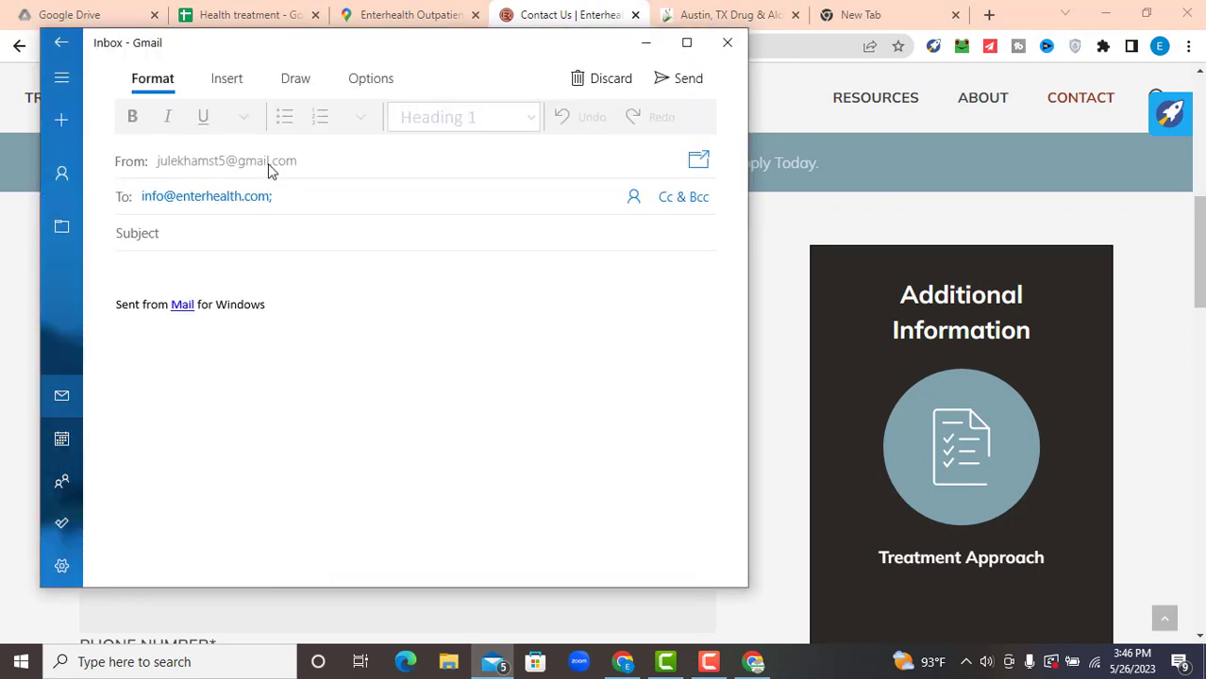
double_click(271, 196)
drag(250, 196, 146, 197)
right_click(171, 192)
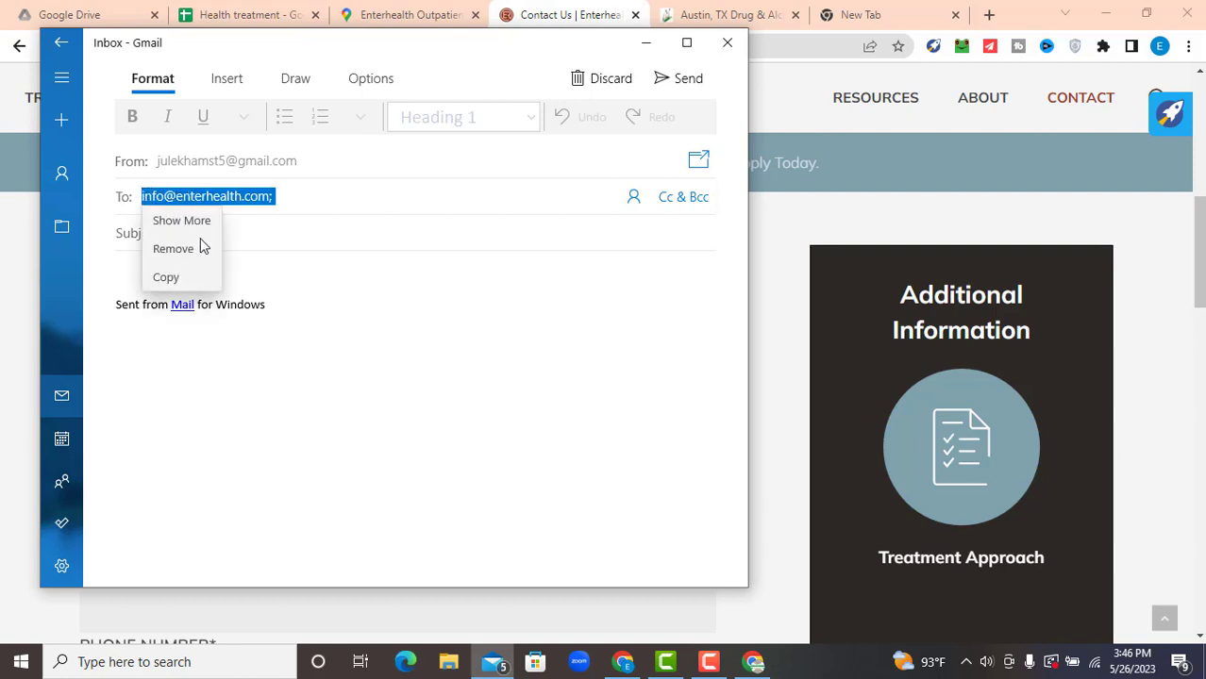
click(304, 236)
text(https://www.enterhealth.com/treatment/outpatient/)
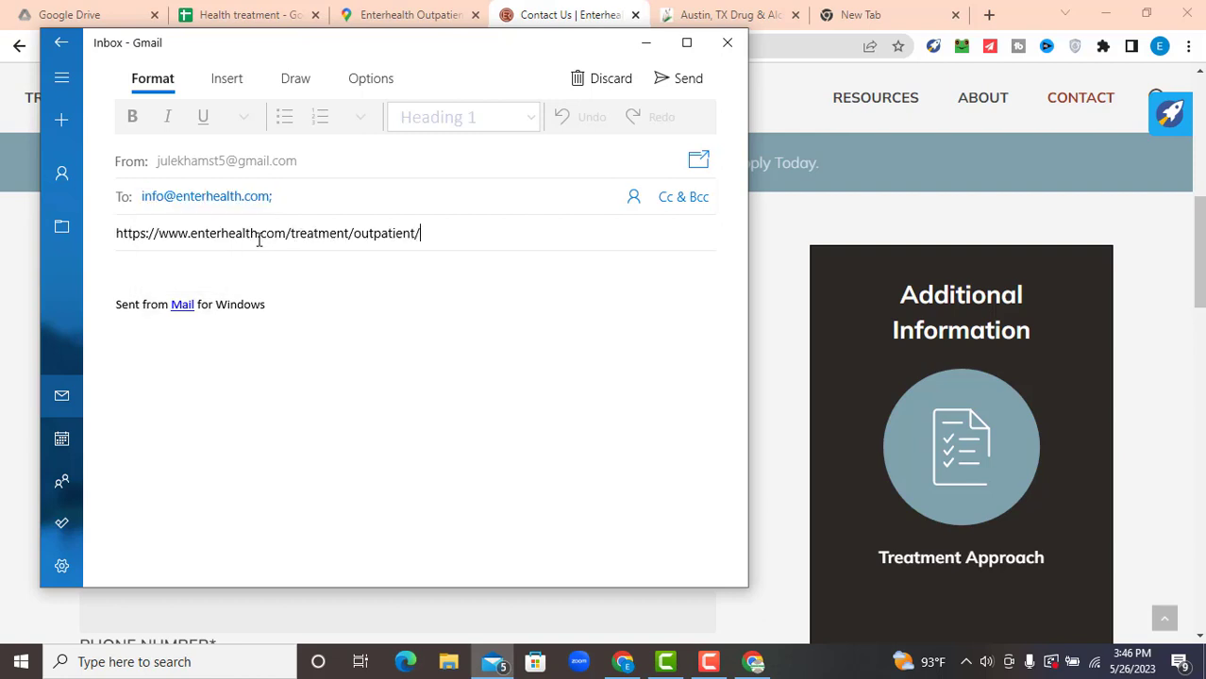
- Copy the draft's recipient, paste it over the subject text, and cut only the first e-mail address from it
click(263, 198)
click(259, 195)
right_click(210, 198)
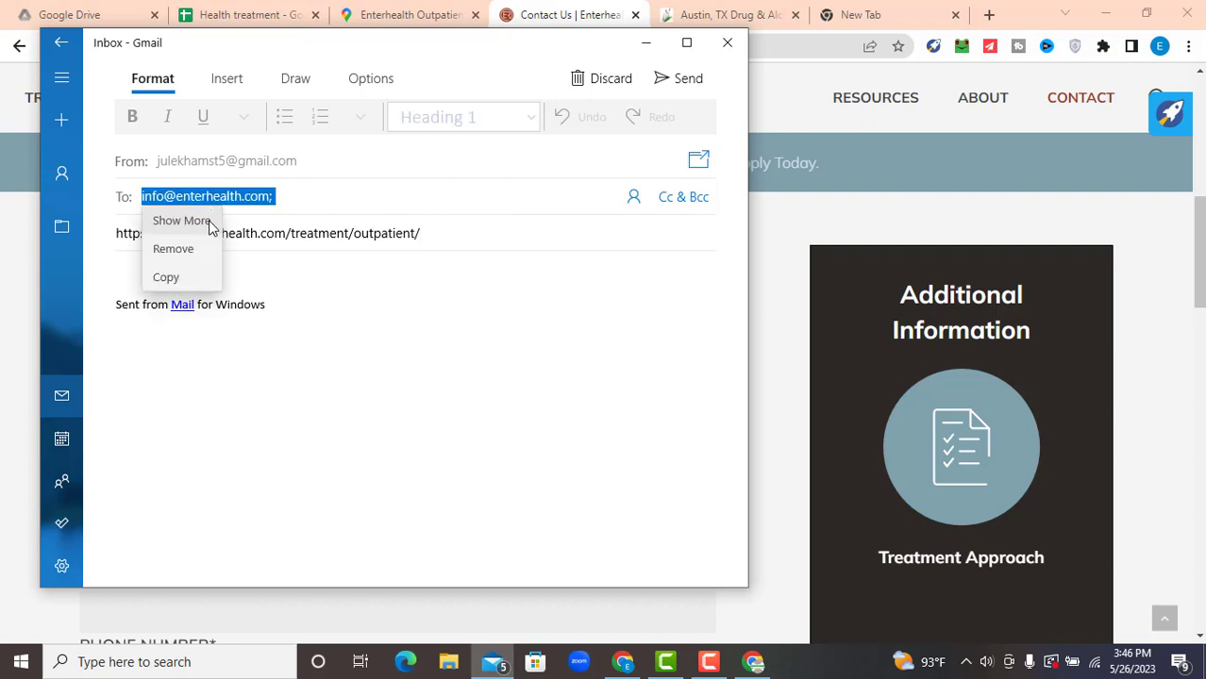
click(175, 276)
click(285, 237)
key(ctrl+a)
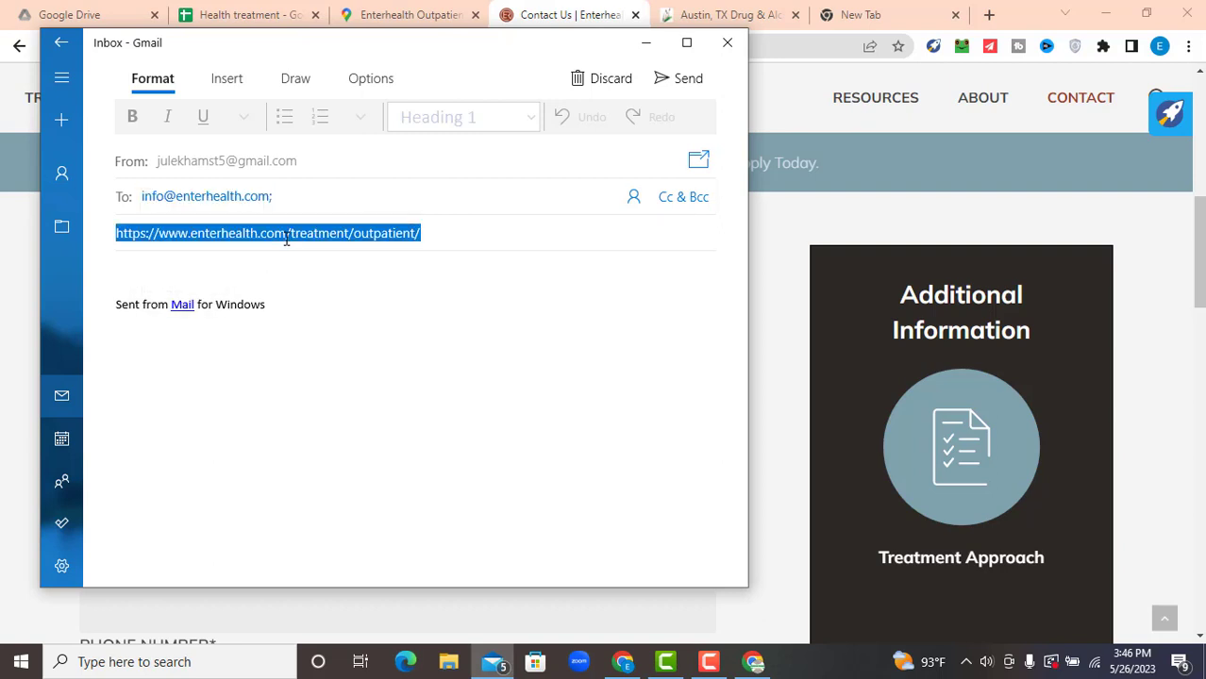
key(ctrl+v)
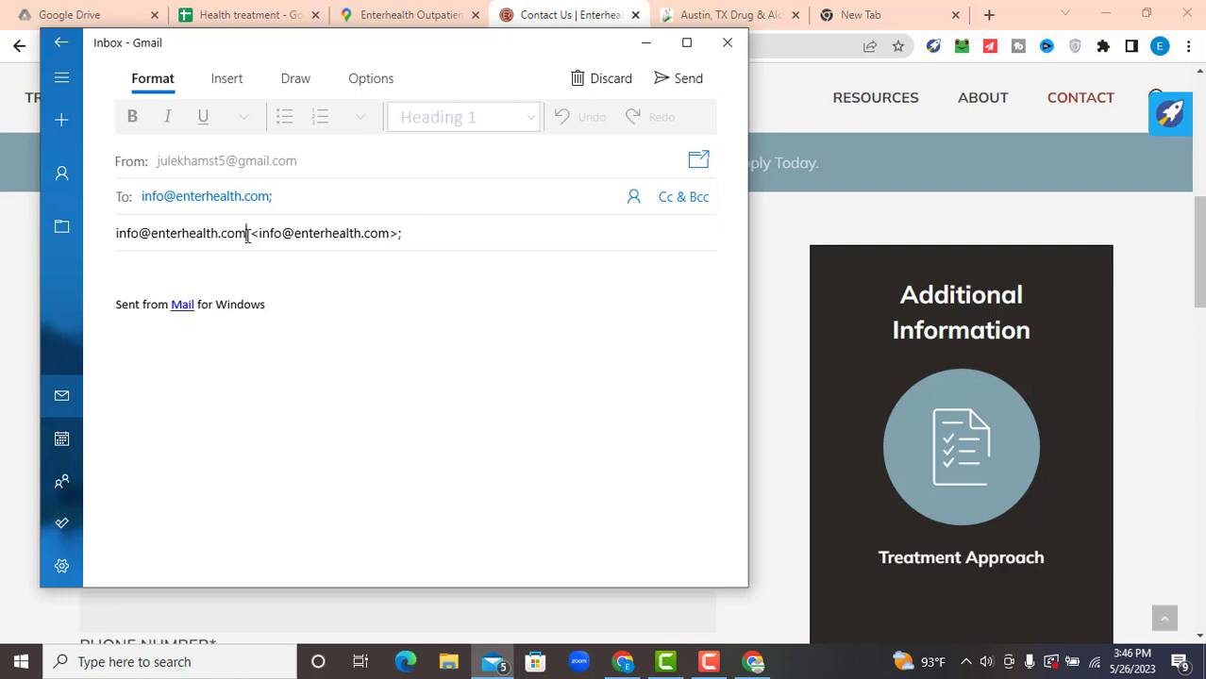
drag(247, 237, 28, 245)
key(ctrl+x)
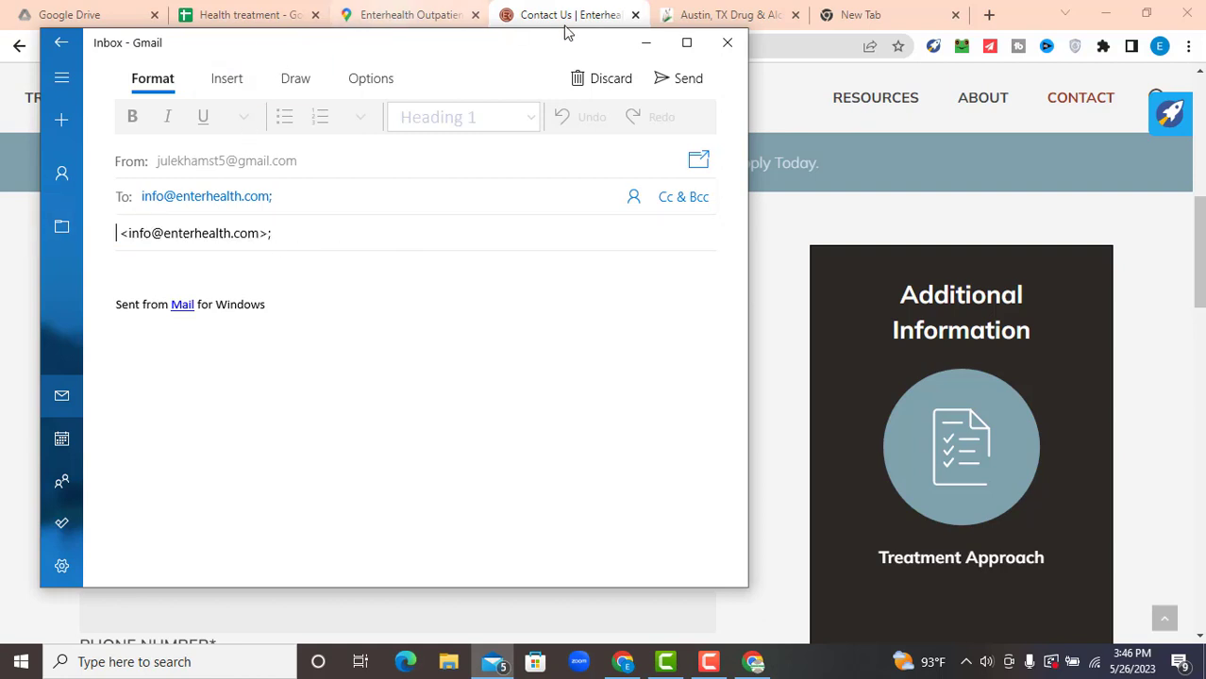
- Close the Mail draft, try to paste the e-mail into Email address cell D5 of the sheet, and undo the paste
click(723, 42)
click(273, 12)
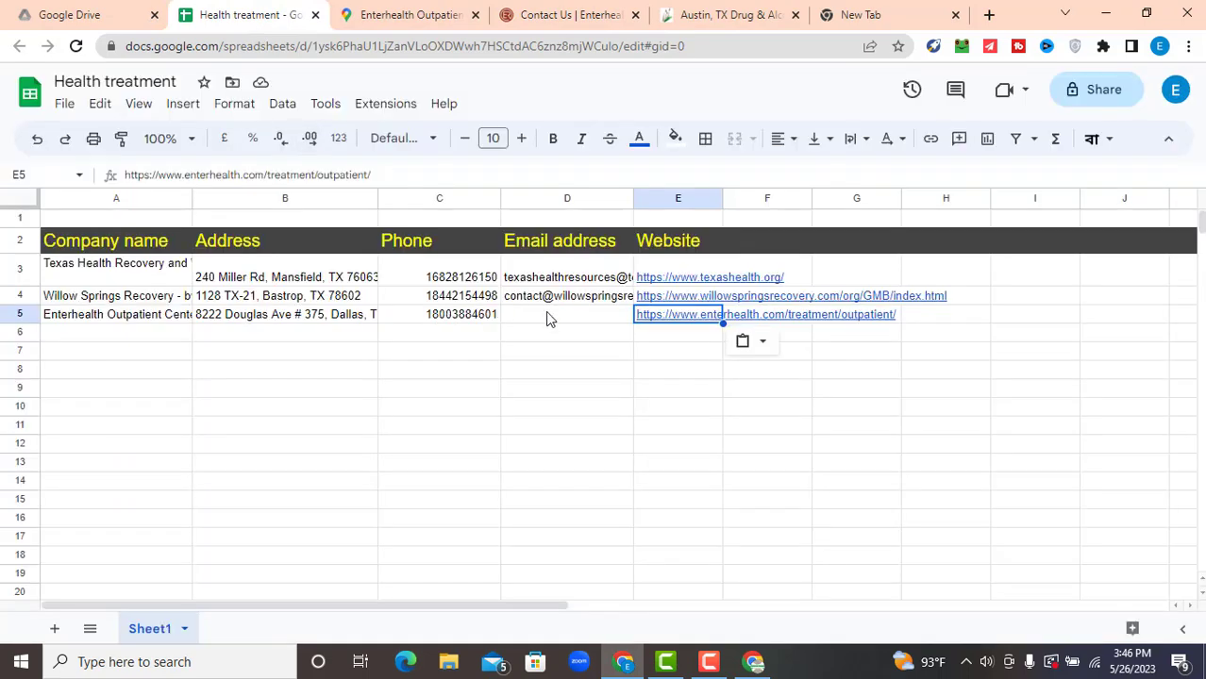
click(549, 318)
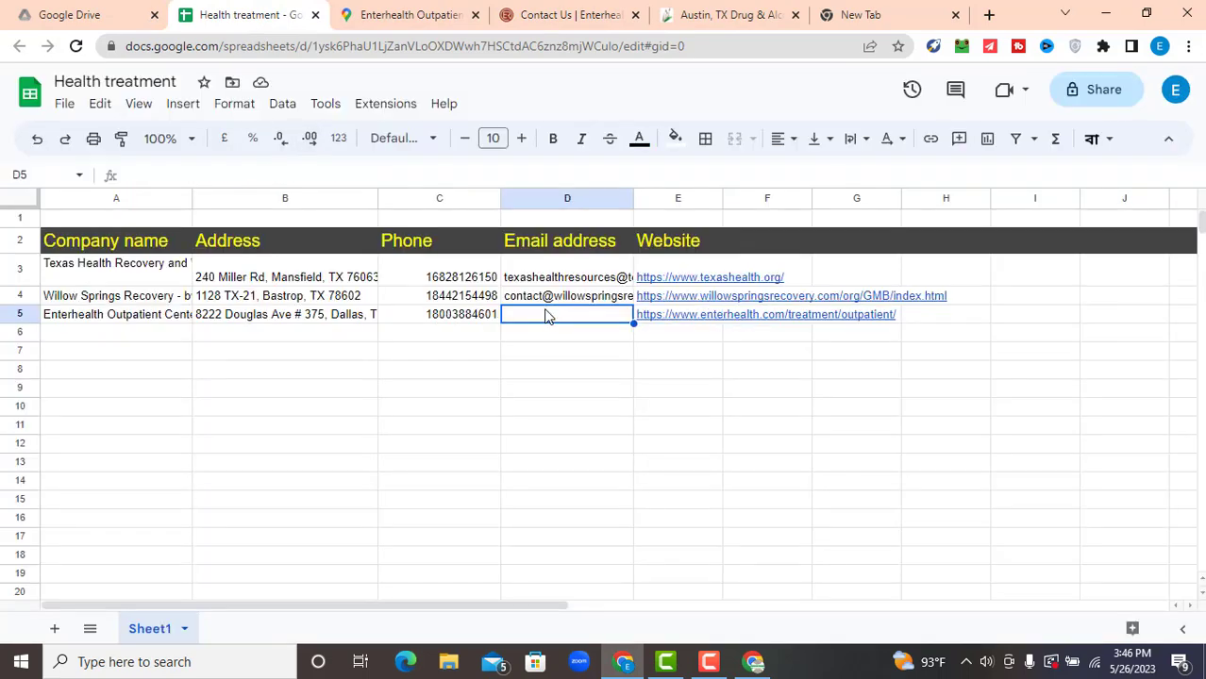
key(ctrl+v)
click(566, 361)
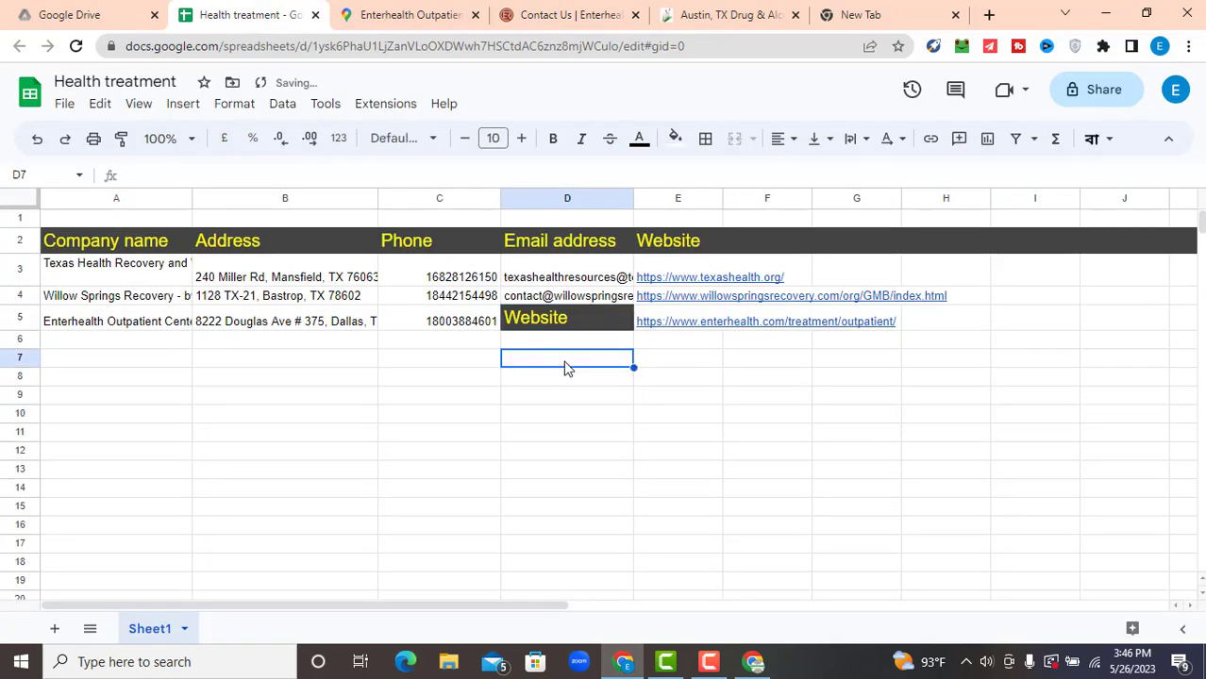
key(ctrl+z)
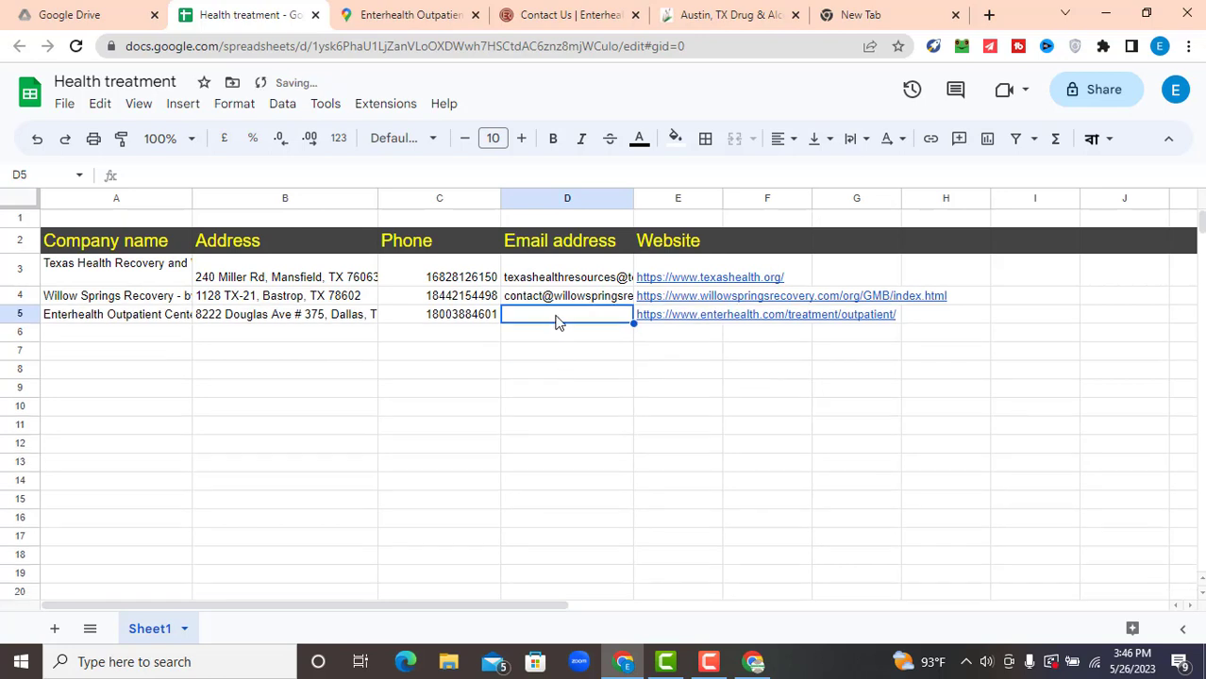
- Close the Willow Springs Recovery tab and return to Enterhealth's Contact page
double_click(557, 322)
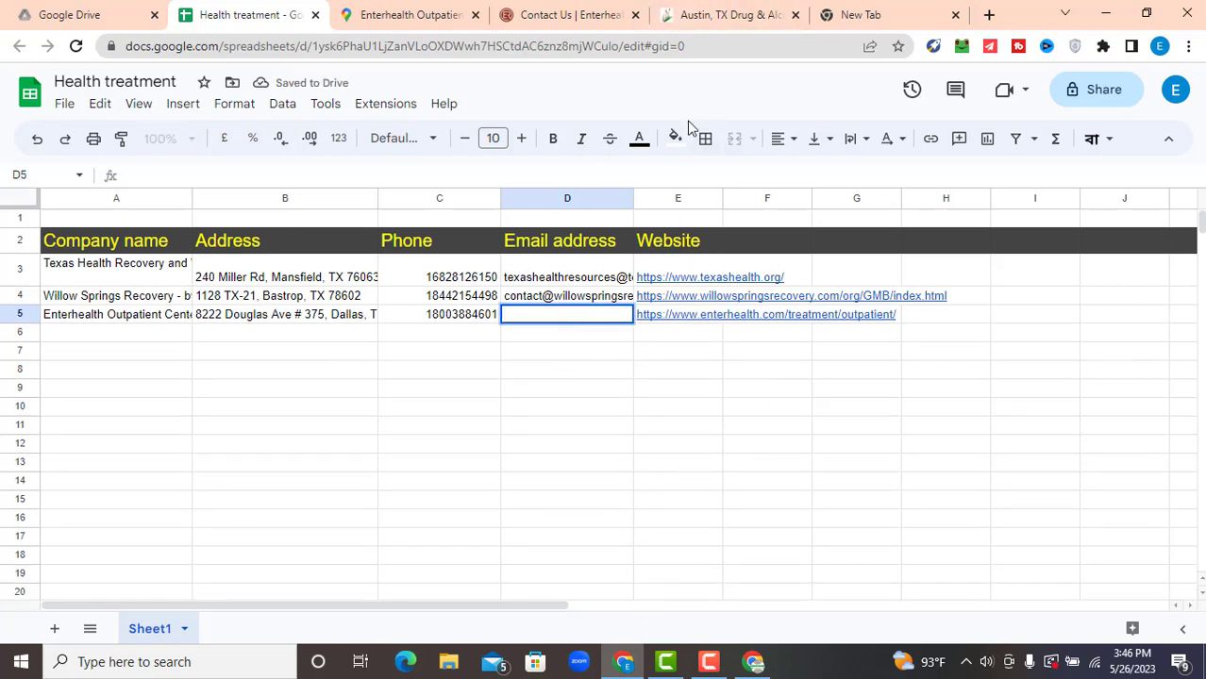
click(700, 10)
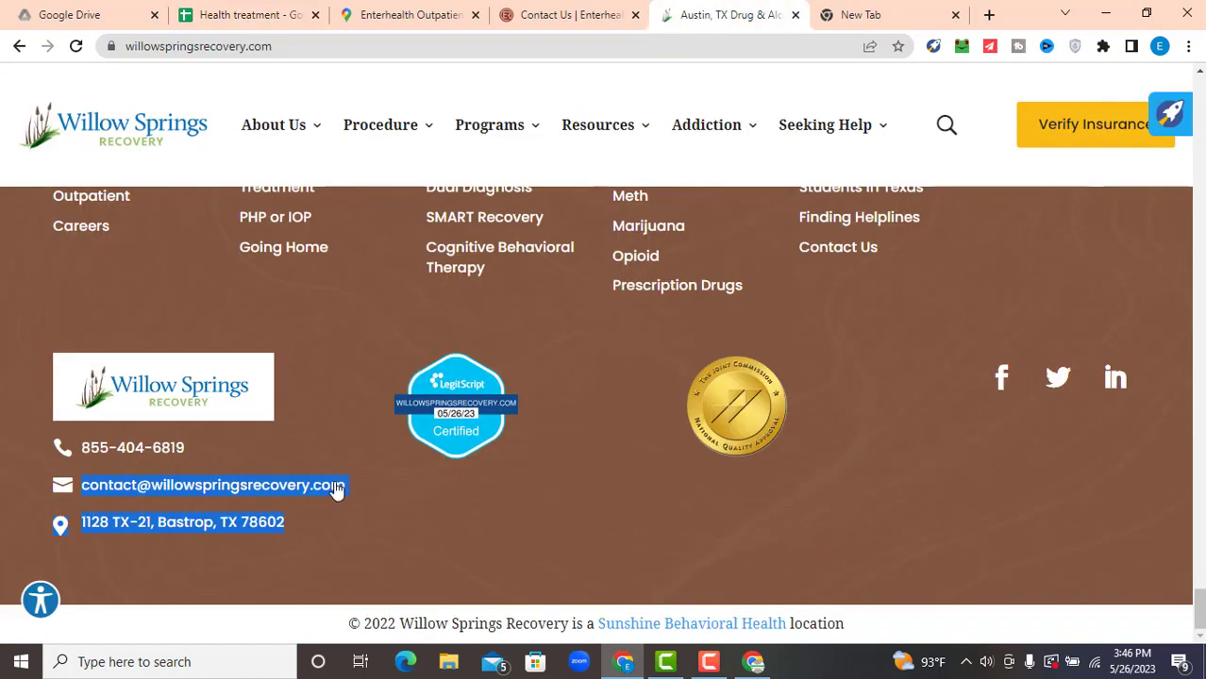
click(795, 15)
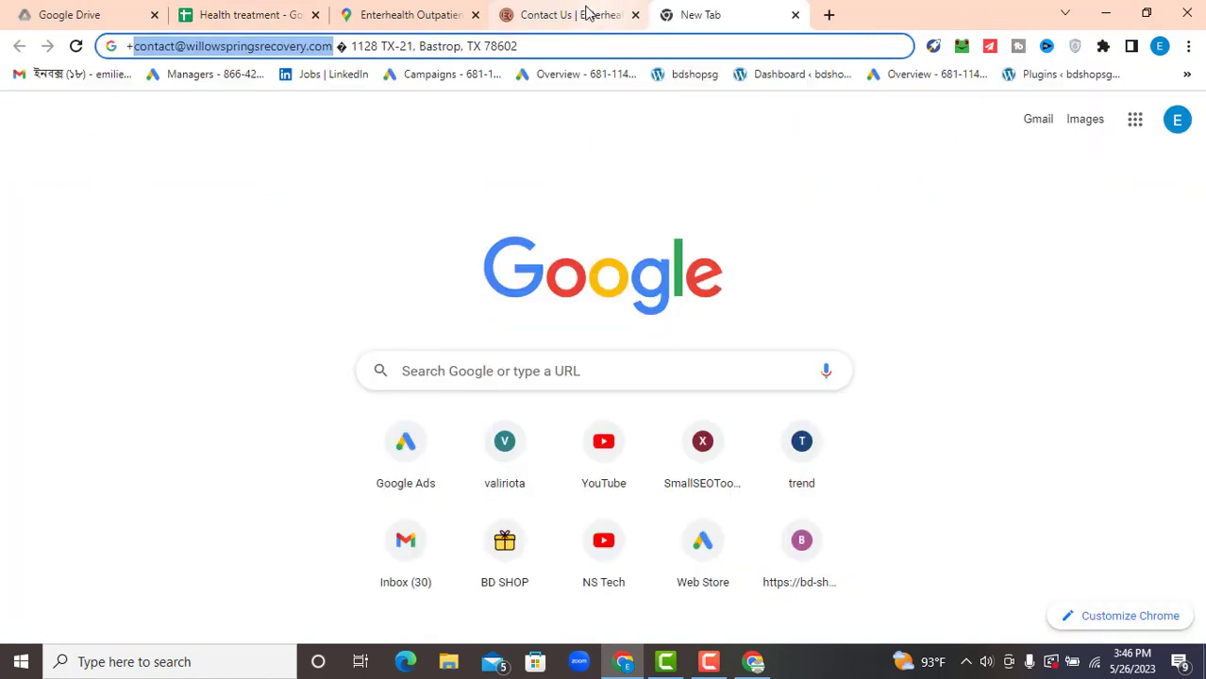
click(585, 14)
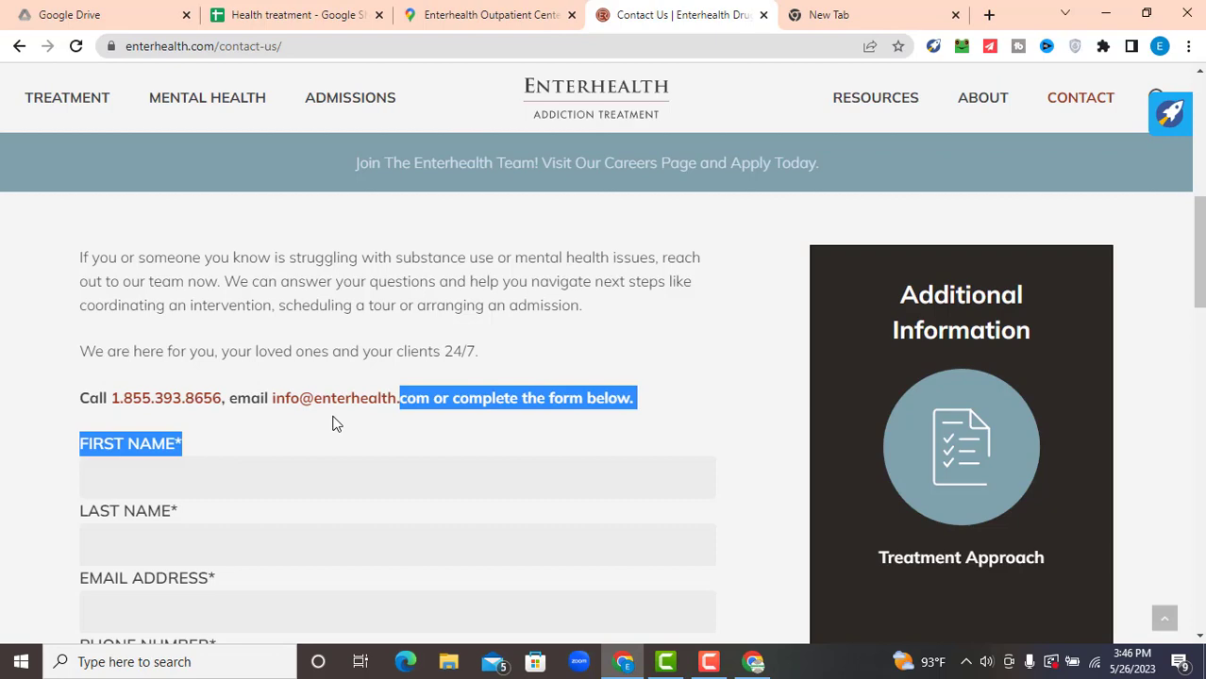
- Start a Mail draft from the e-mail link on Enterhealth's Contact page and copy the draft's recipient
click(264, 429)
drag(270, 406, 365, 406)
click(366, 401)
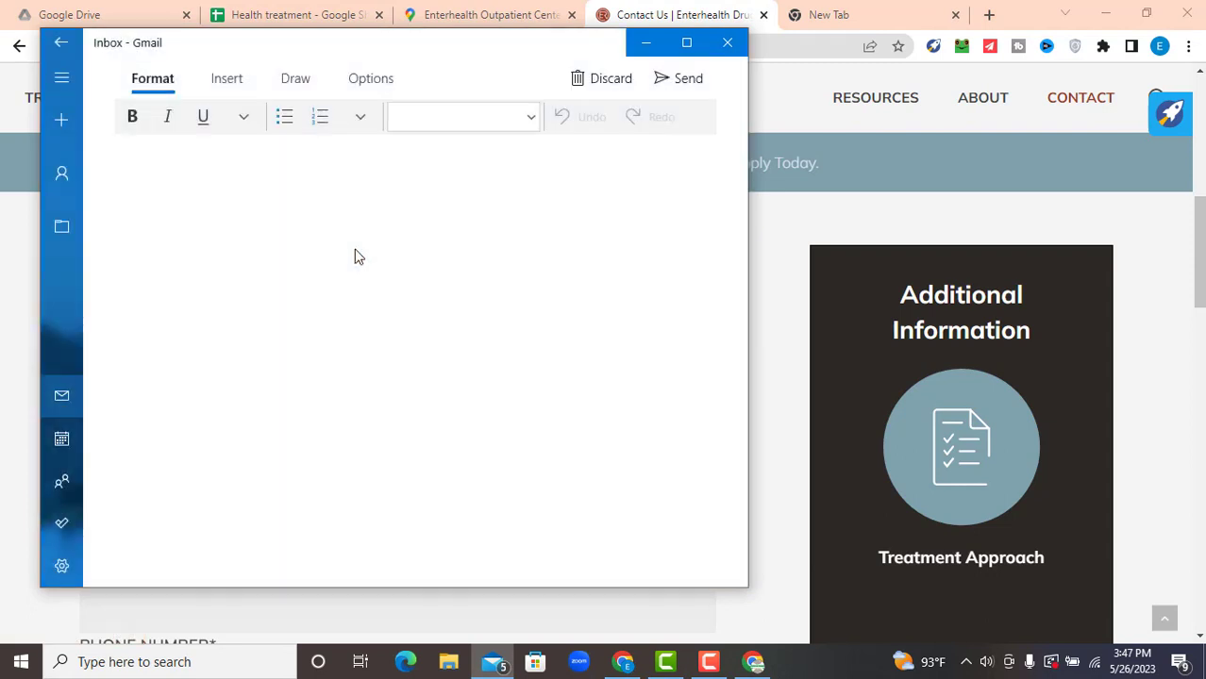
click(250, 198)
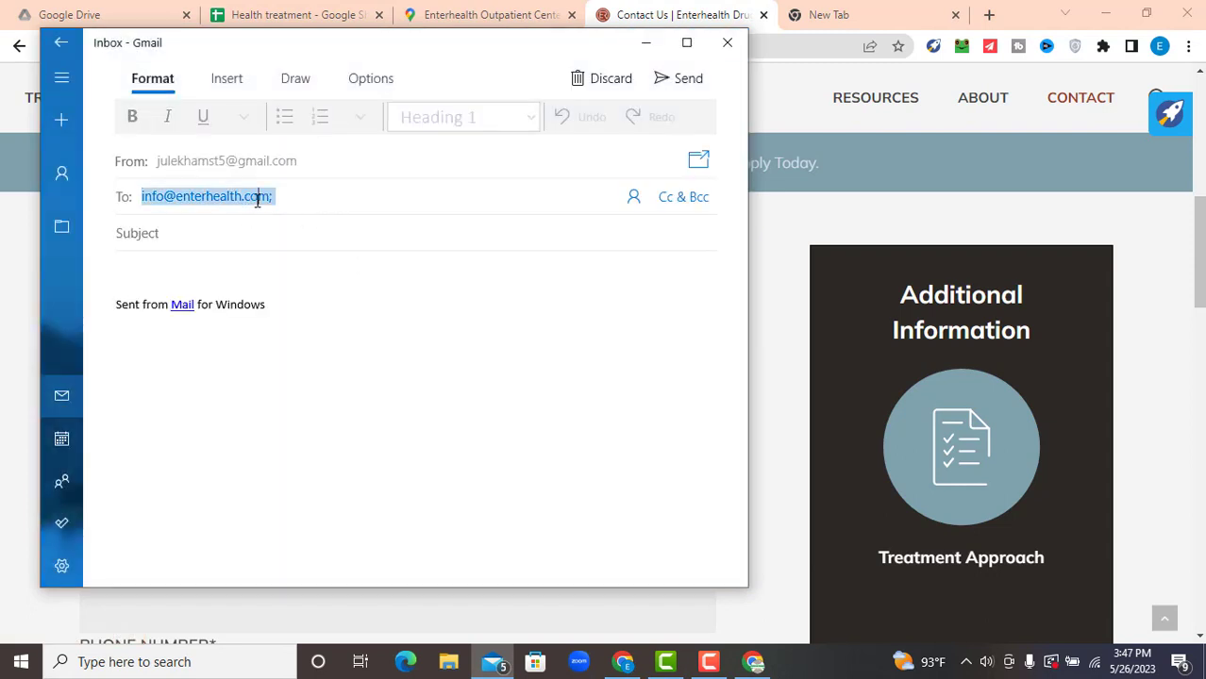
right_click(255, 199)
click(182, 283)
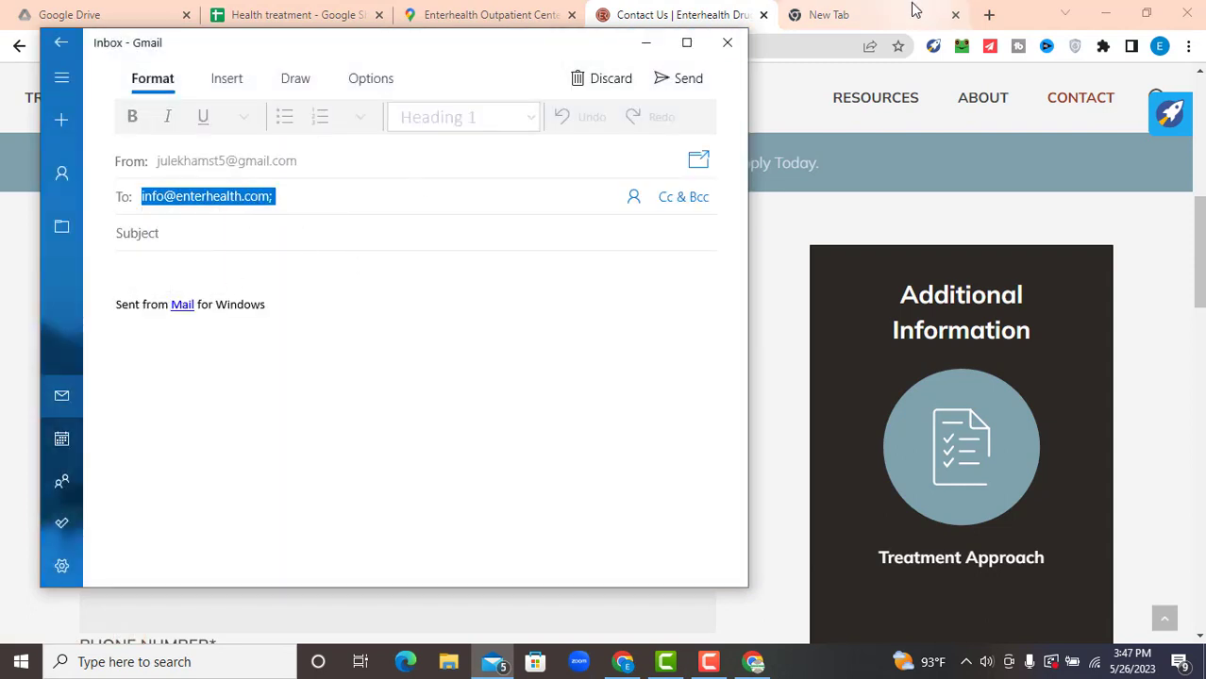
- Paste the copied recipient into the blank browser tab's address bar and cut only the first e-mail address from it
click(849, 14)
key(ctrl+v)
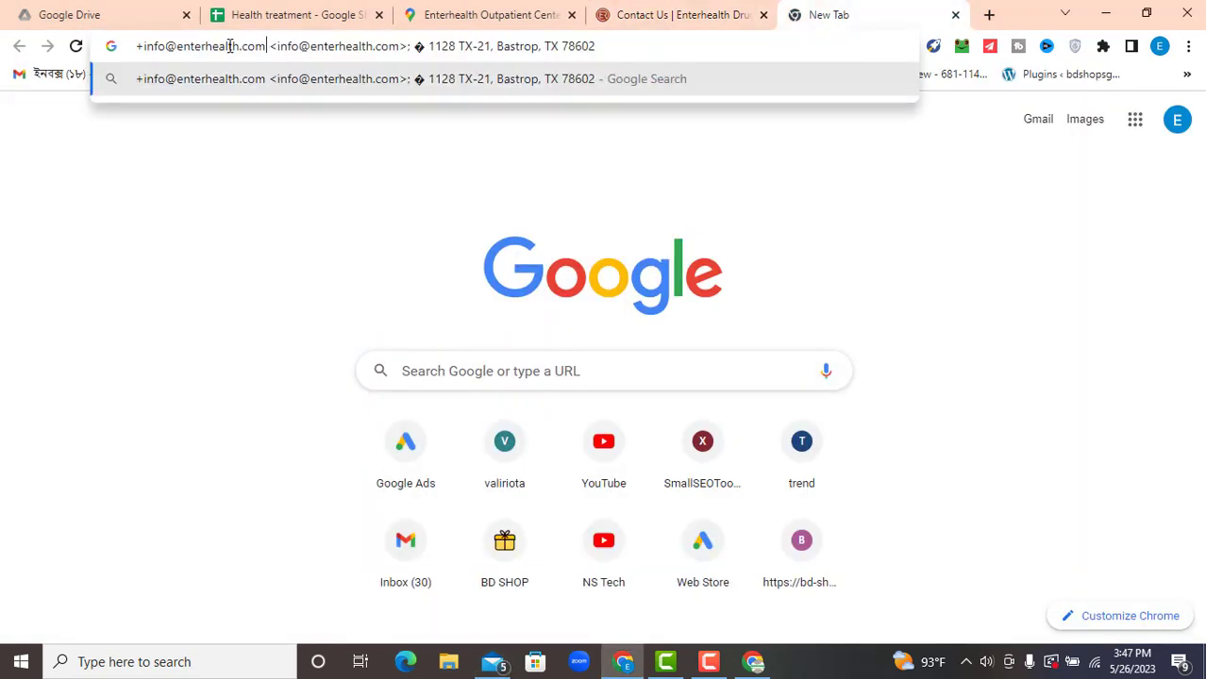
drag(267, 46, 74, 45)
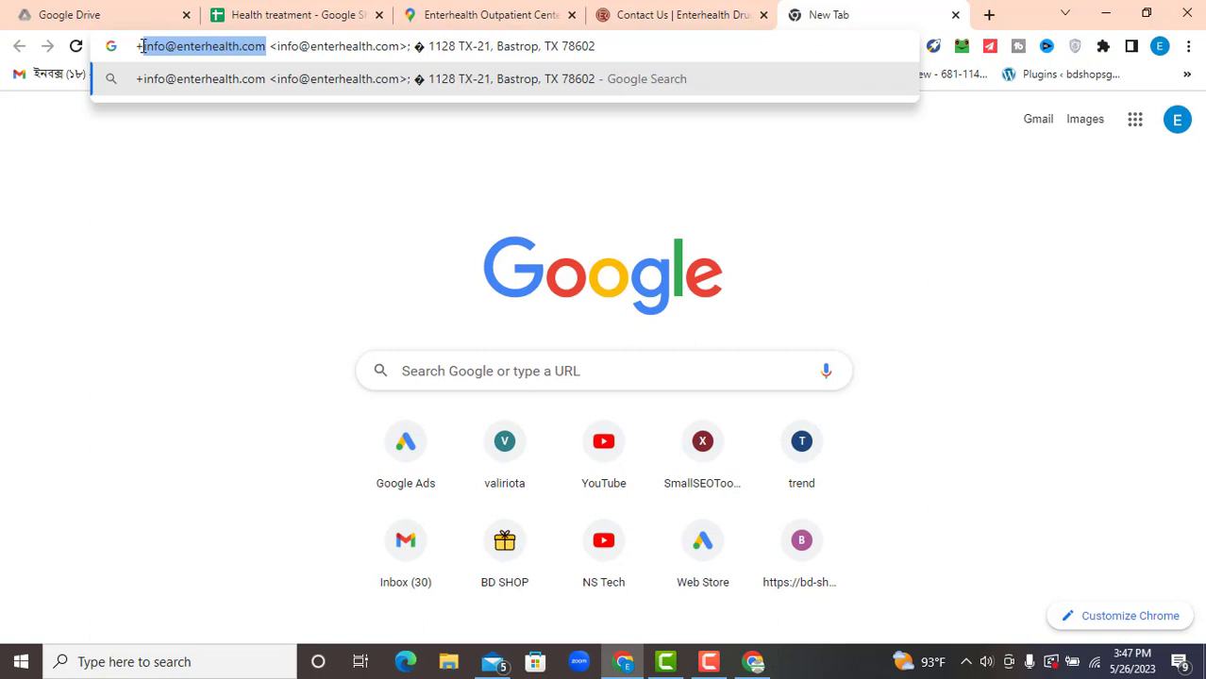
key(ctrl+x)
- Paste the cut e-mail address into Email address cell D5 of the Health treatment sheet, in the Enterhealth Outpatient Center row
click(280, 11)
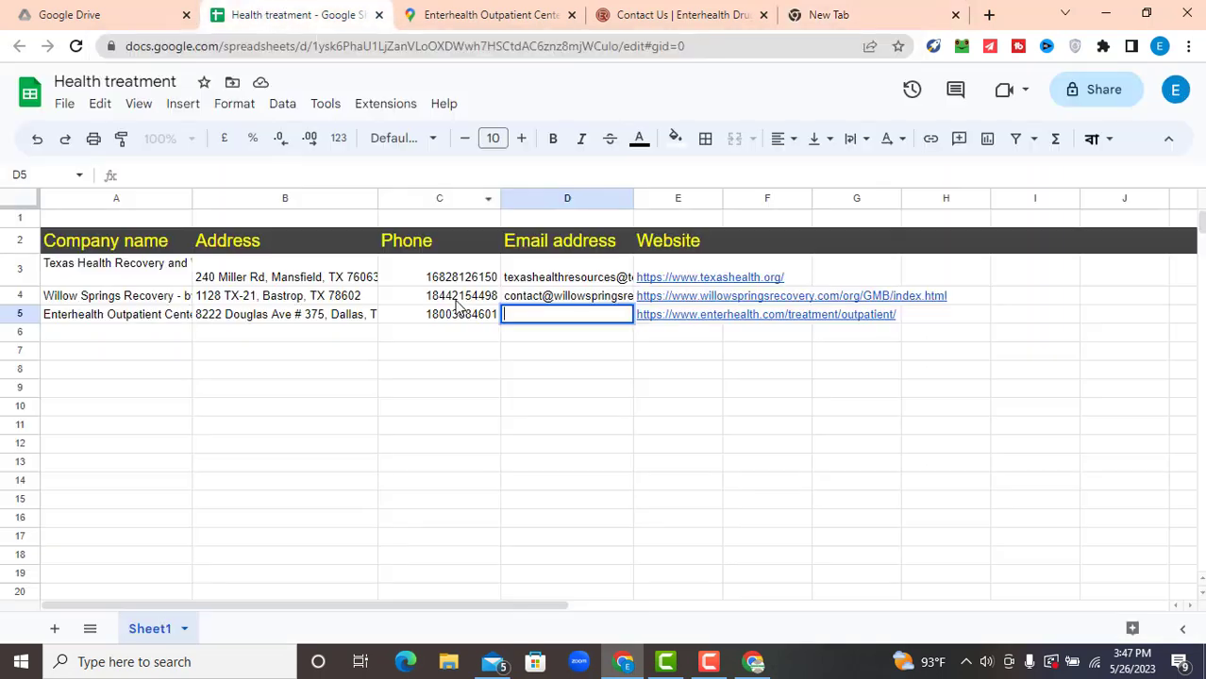
key(ctrl+v)
click(498, 375)
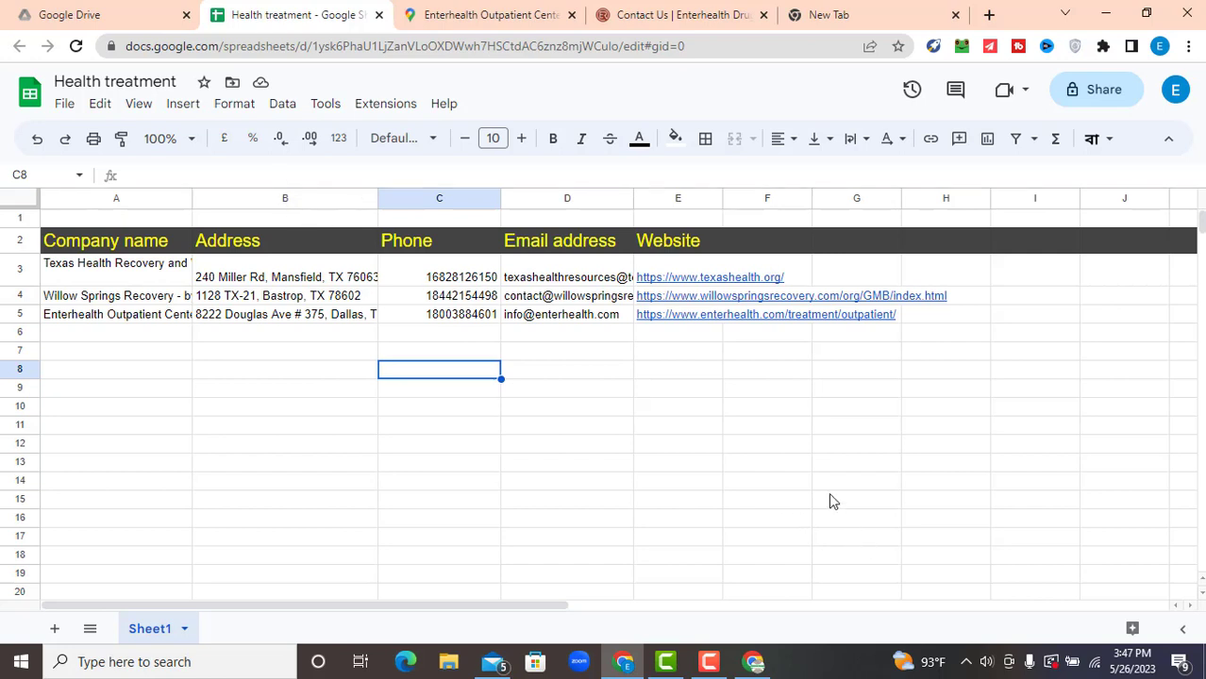
click(706, 661)
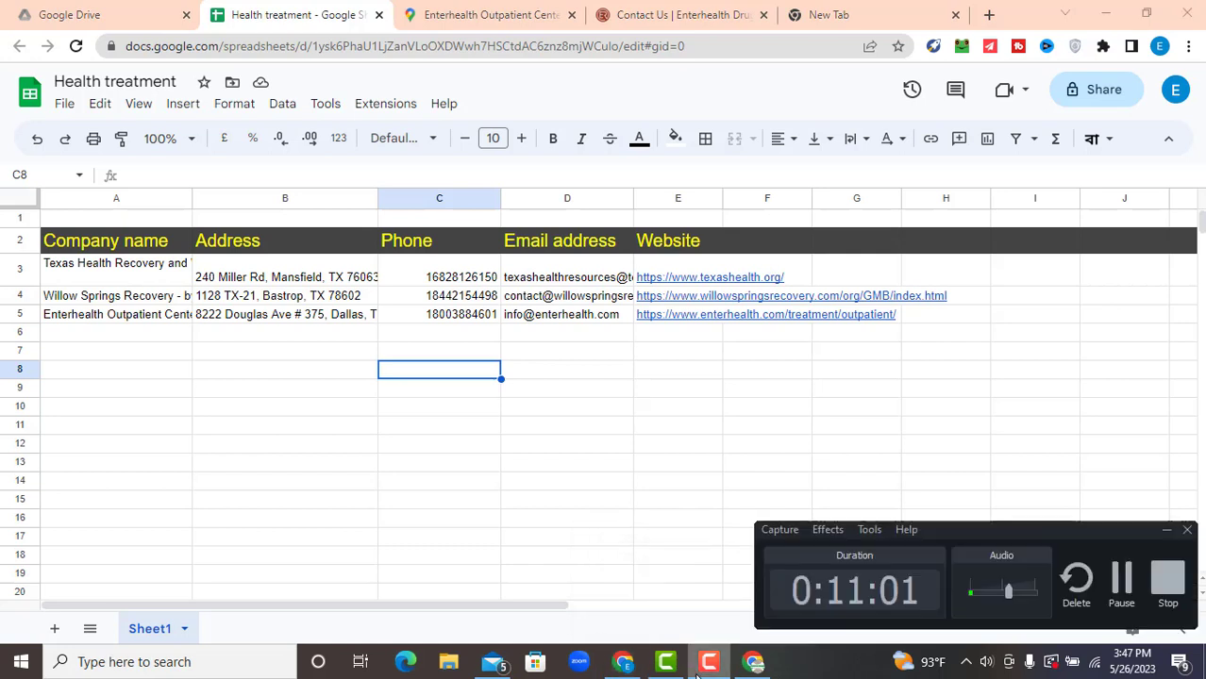
click(646, 507)
click(1166, 529)
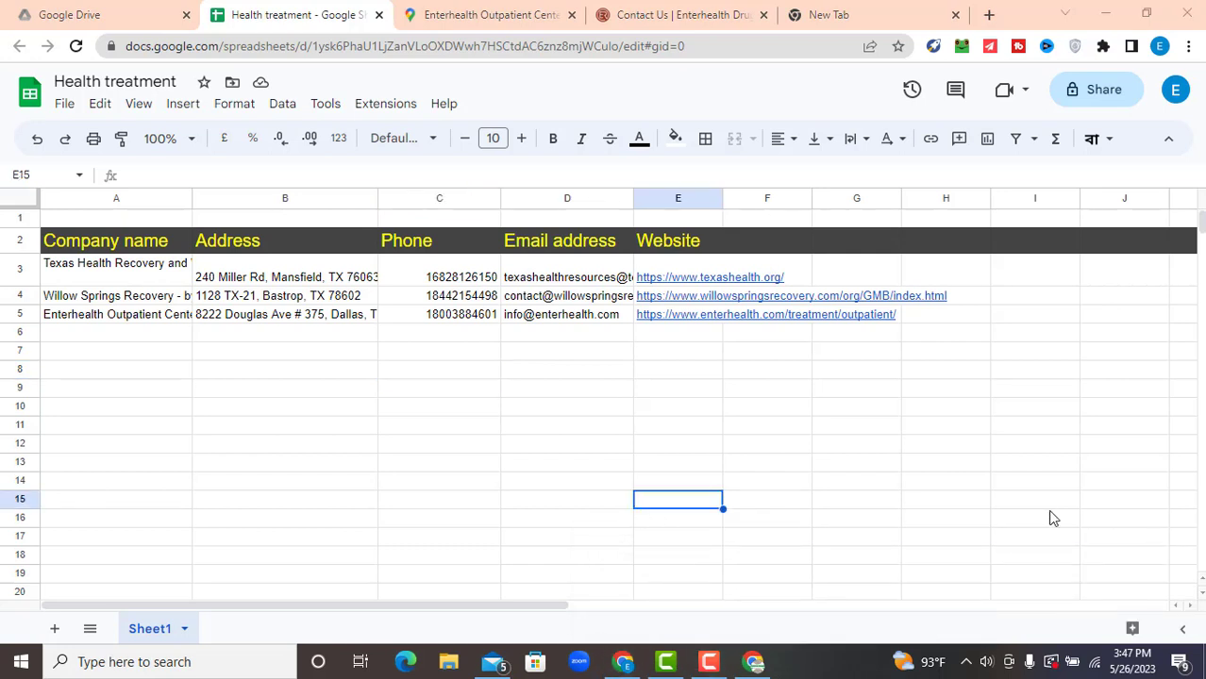